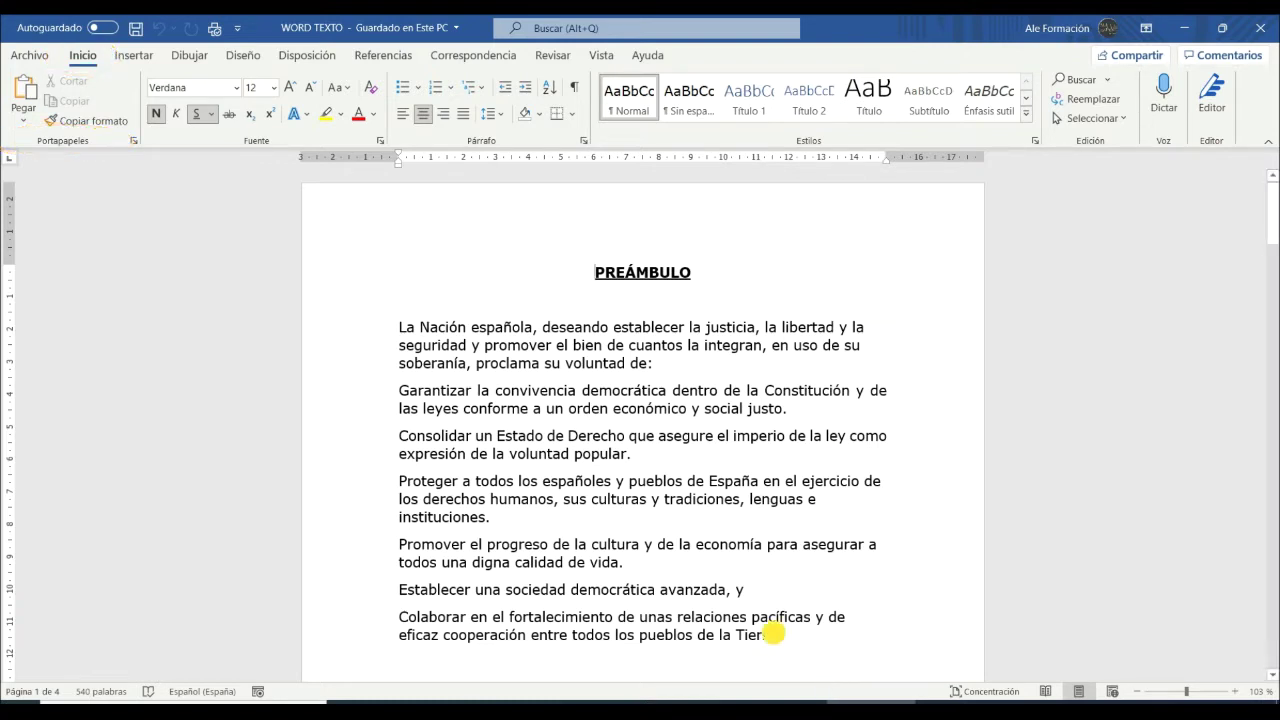
Delete the paragraphs from 'Proteger' through 'de la Tierra.', then select the word Nación
{"action": "left_click_drag", "start_coordinate": [808, 644], "coordinate": [337, 480]}
{"action": "key", "text": "Delete"}
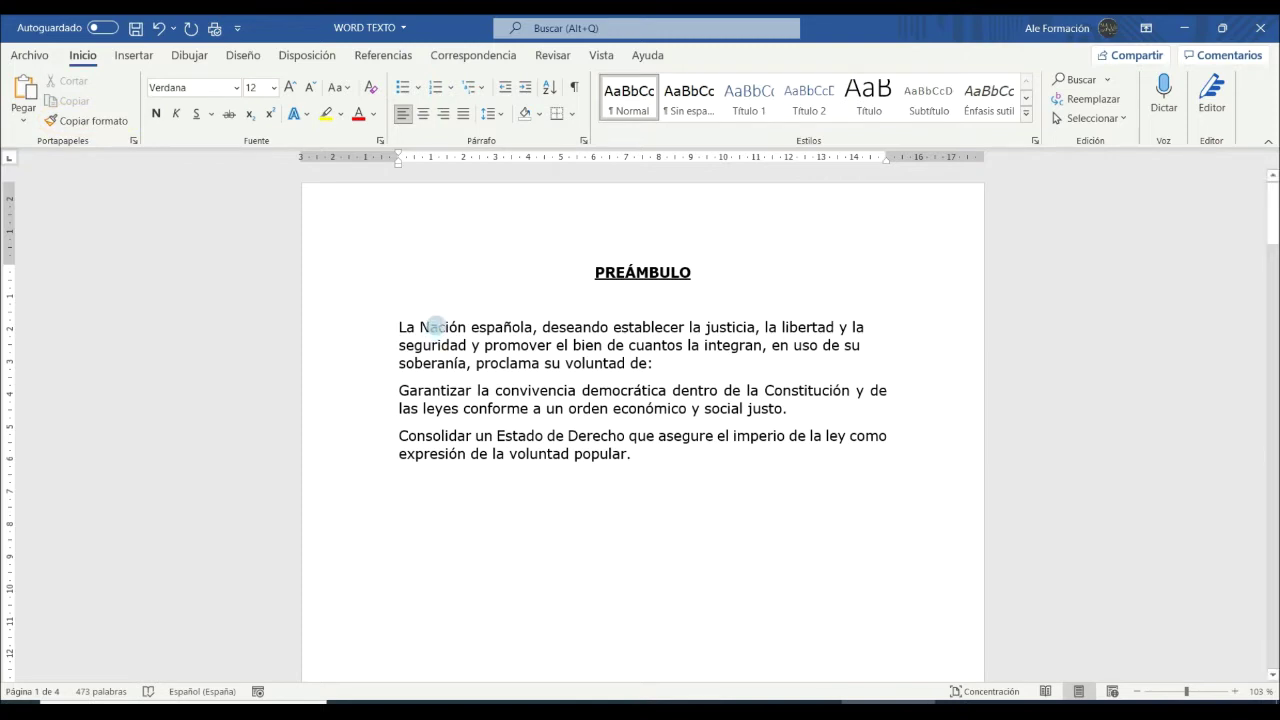
{"action": "double_click", "coordinate": [435, 327]}
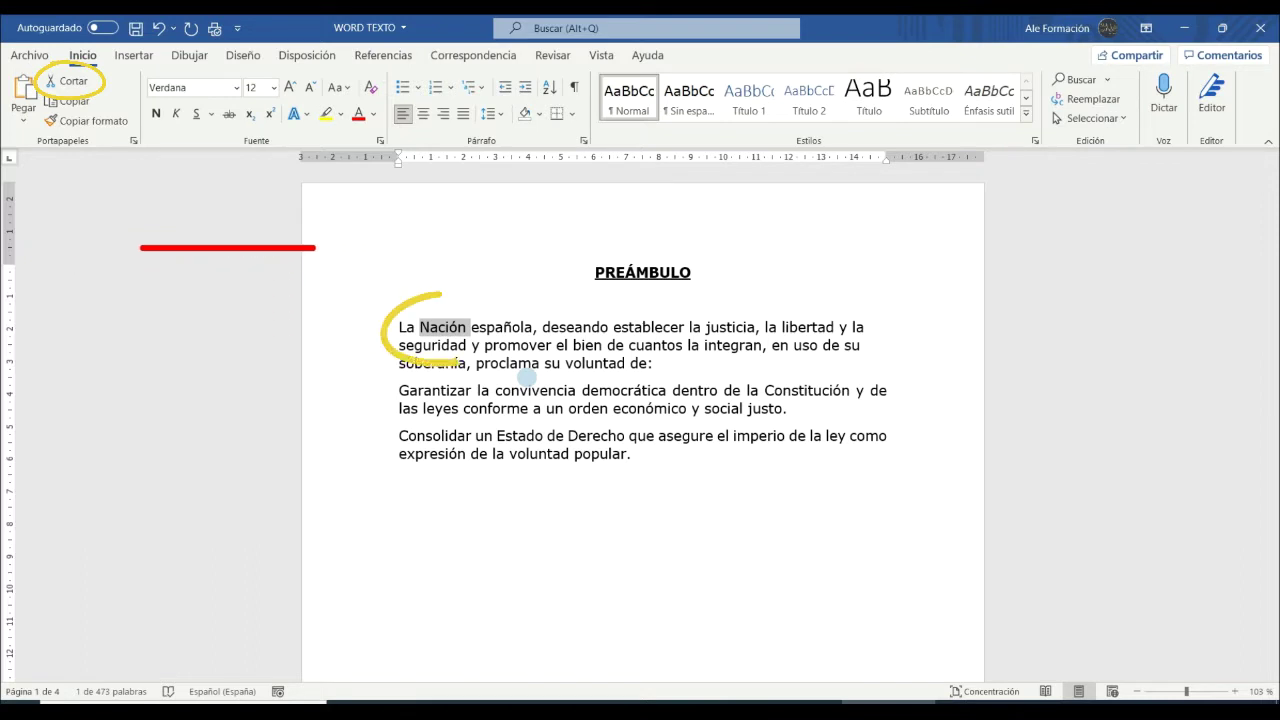
{"action": "left_click", "coordinate": [68, 81]}
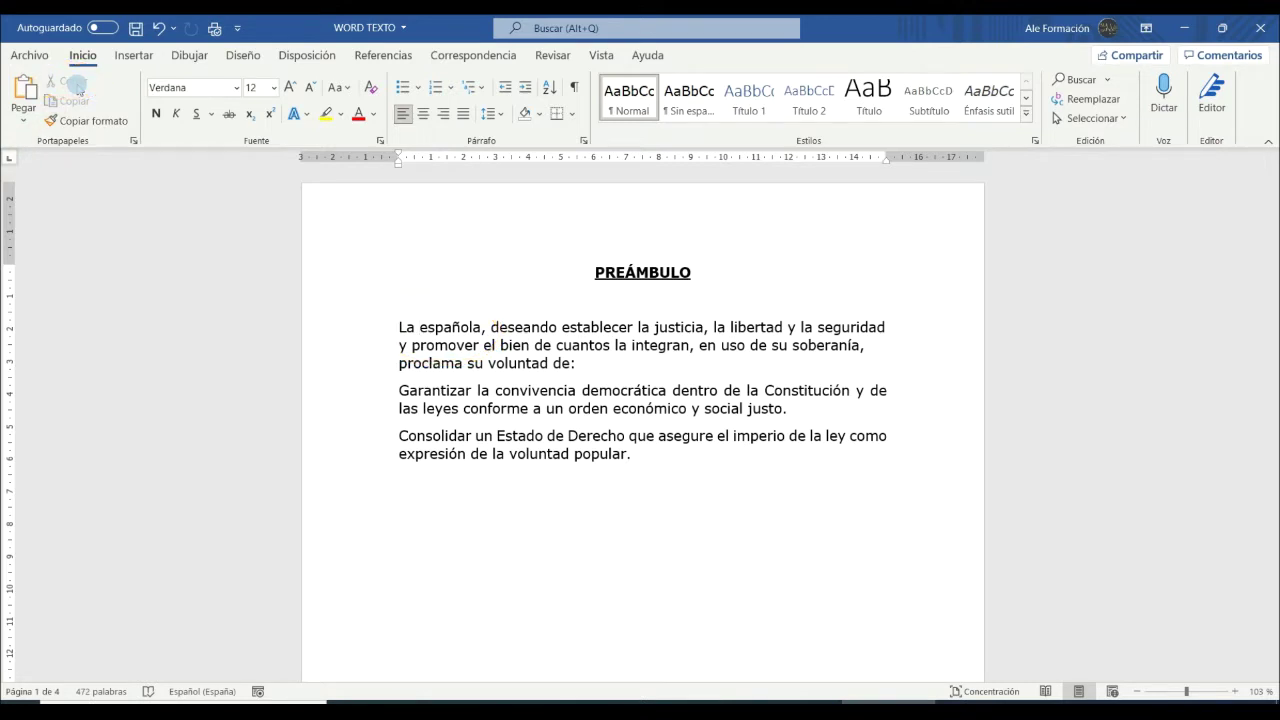
{"action": "left_click", "coordinate": [405, 500]}
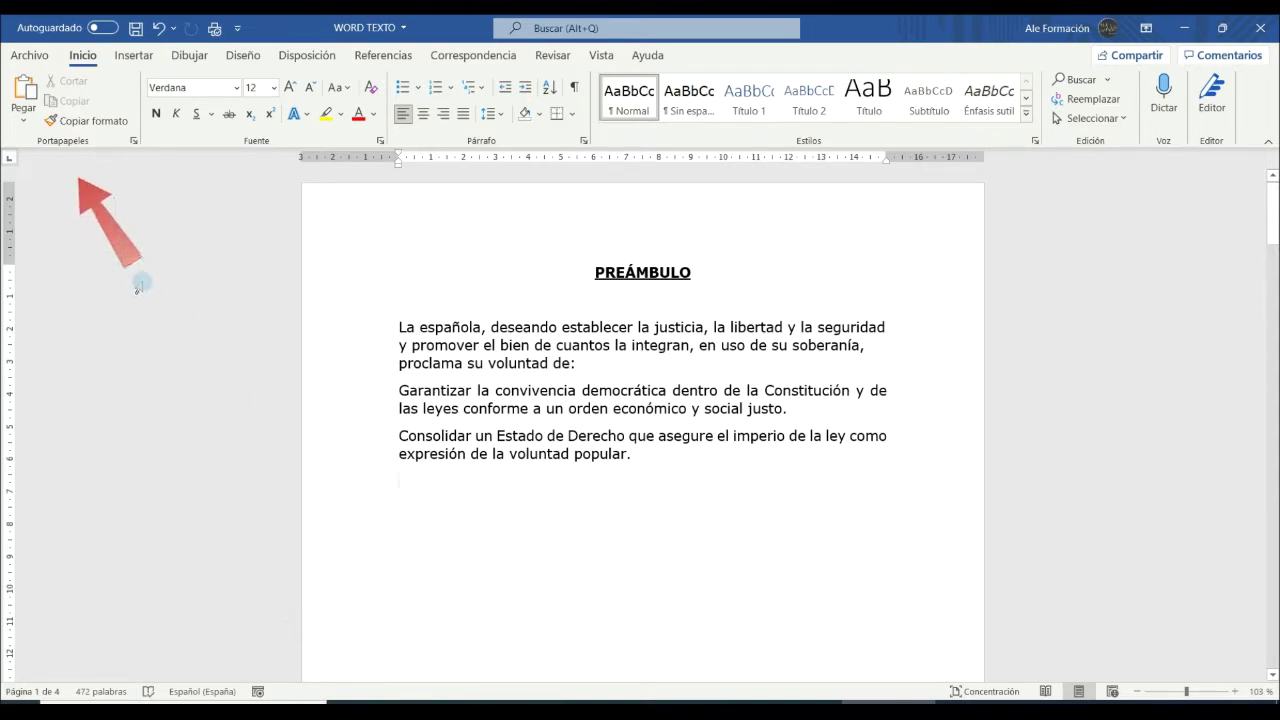
{"action": "left_click", "coordinate": [25, 92]}
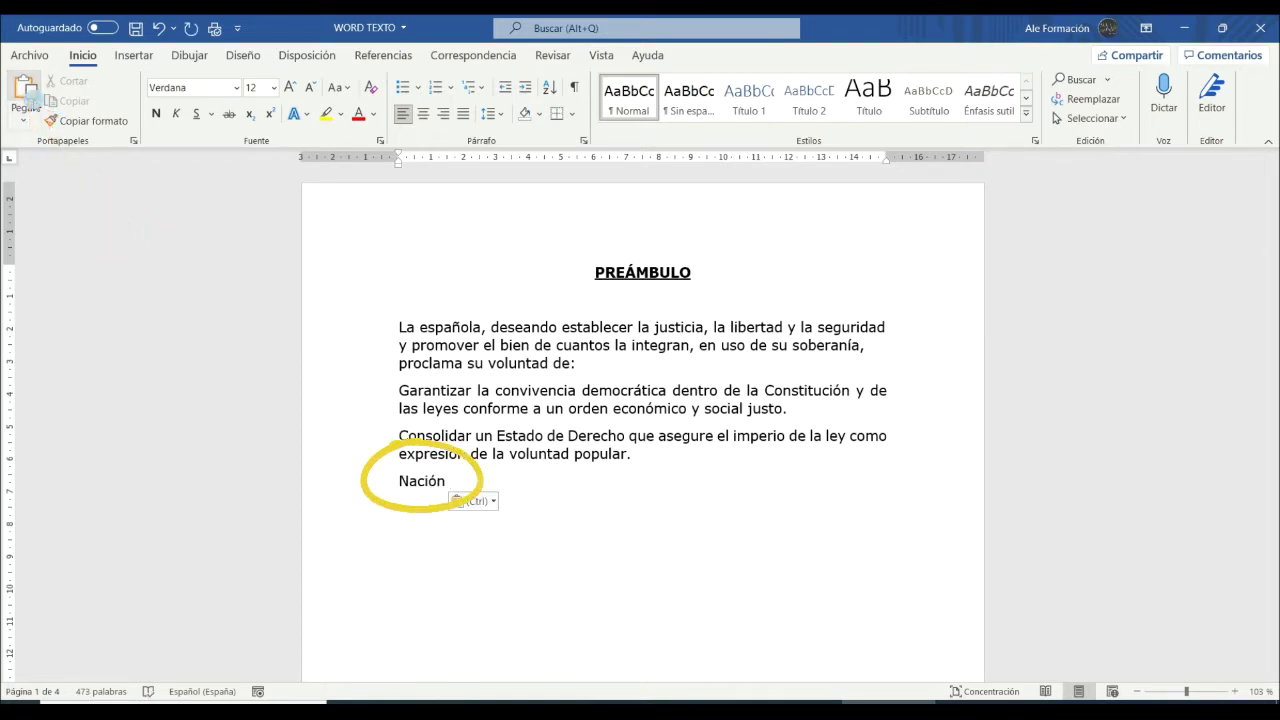
{"action": "key", "text": "ctrl+z"}
{"action": "key", "text": "ctrl+z"}
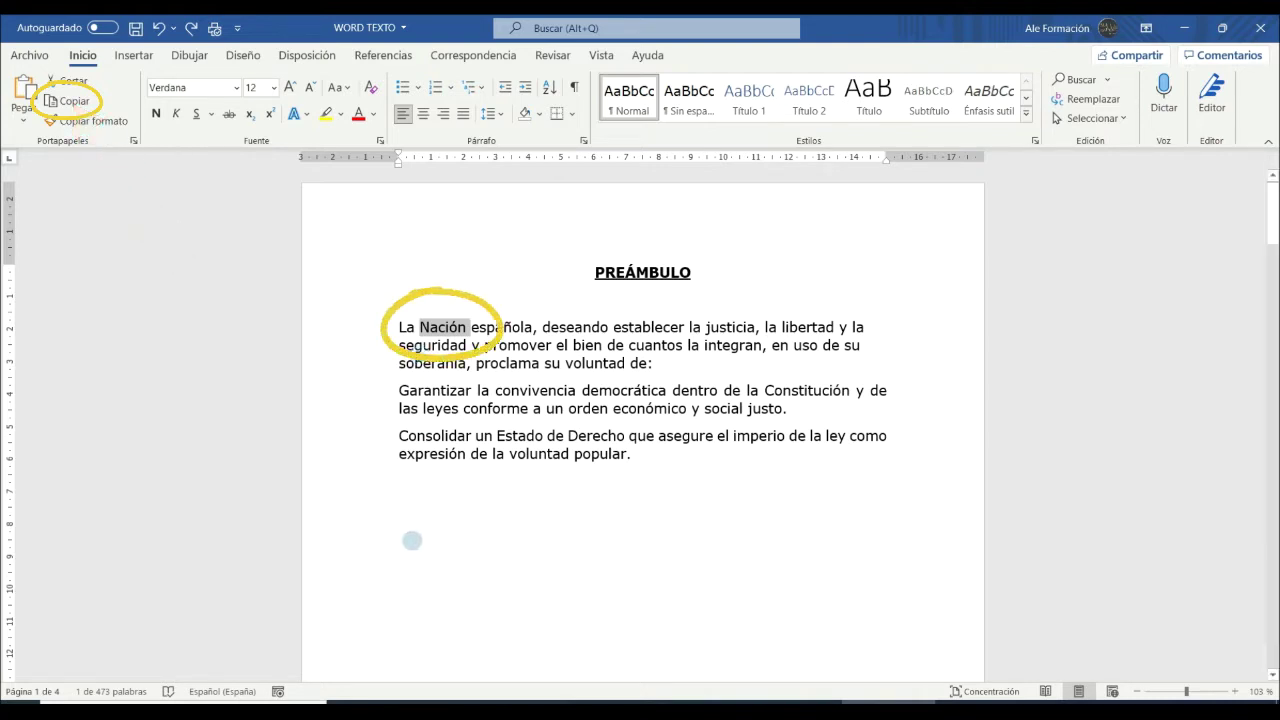
{"action": "left_click", "coordinate": [398, 487]}
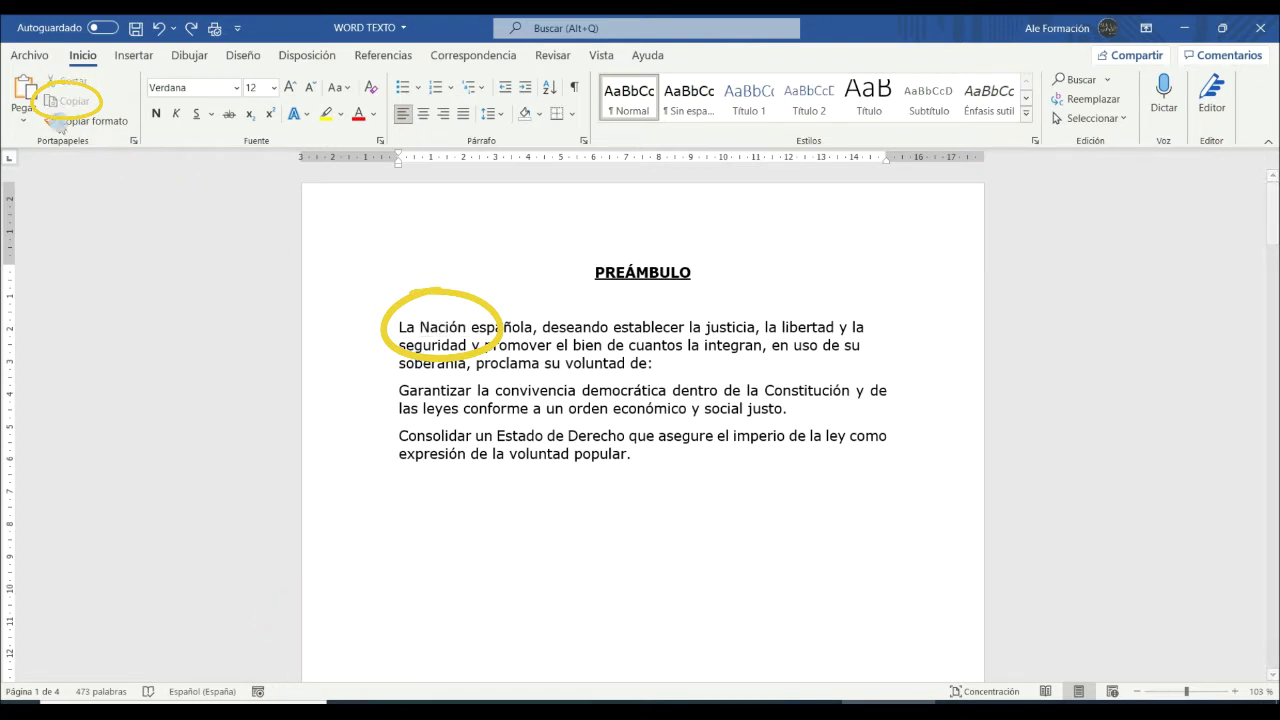
{"action": "left_click", "coordinate": [23, 120]}
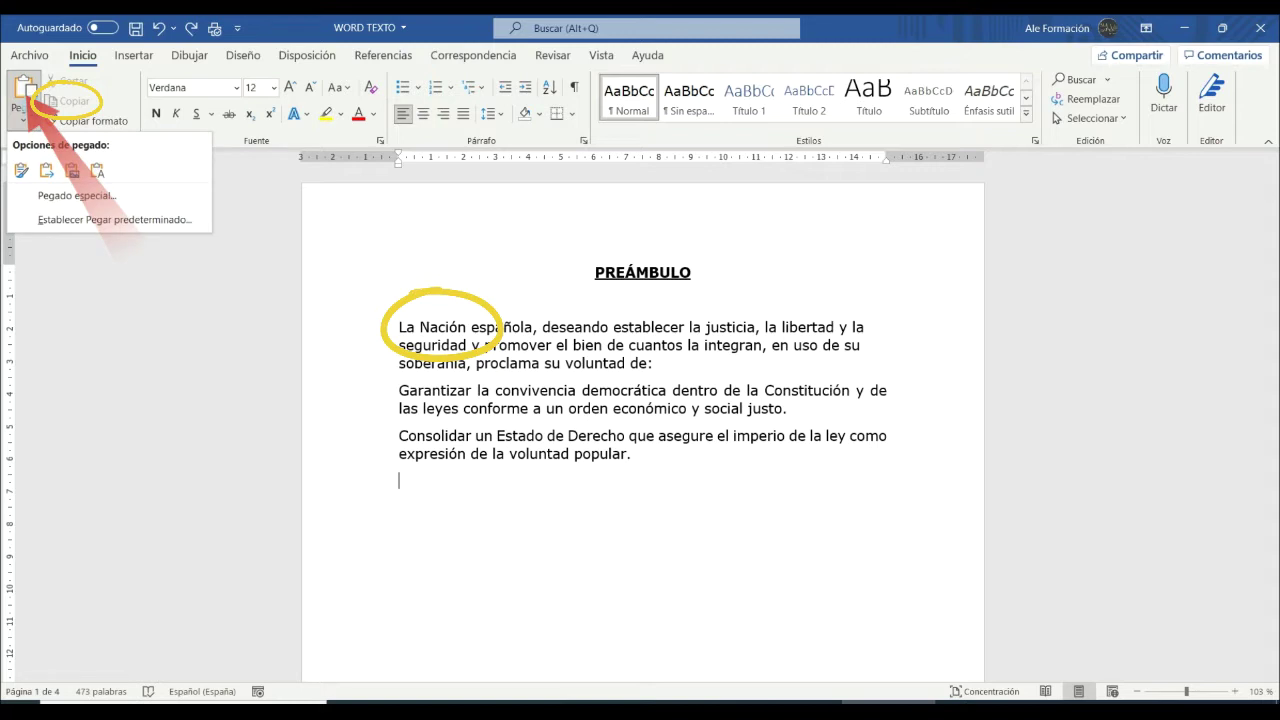
{"action": "type", "text": "Nación"}
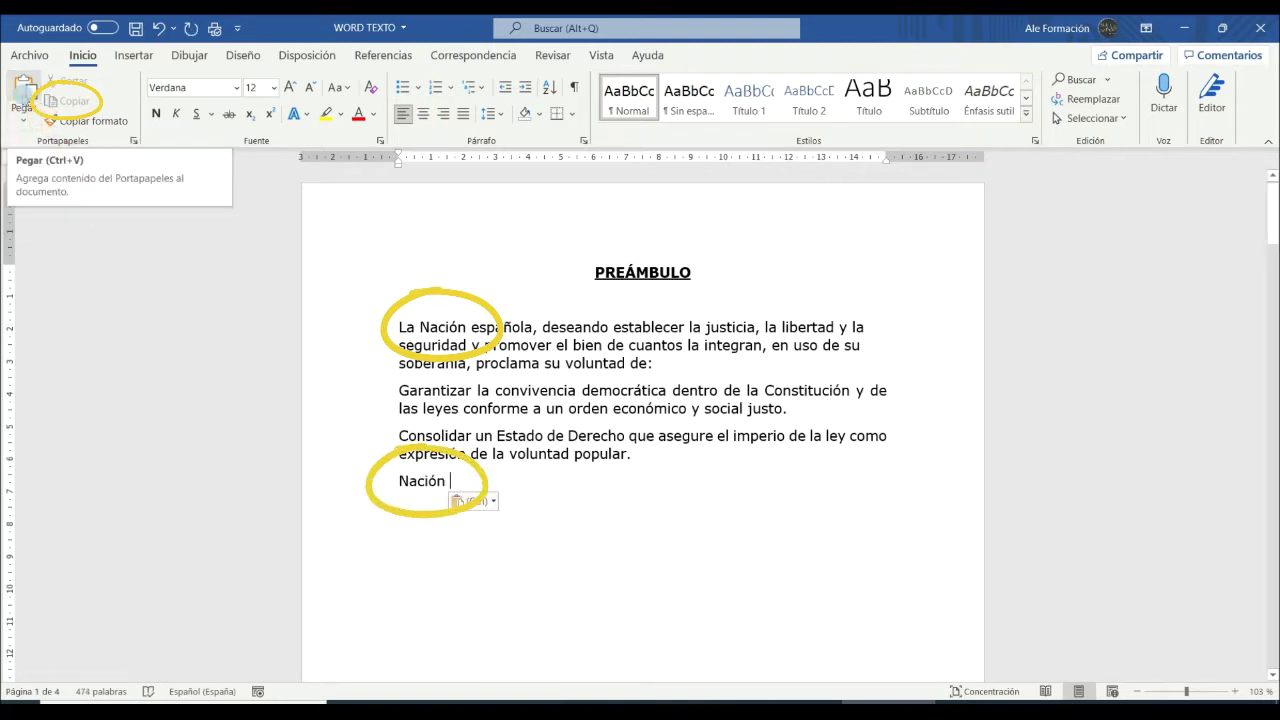
{"action": "key", "text": "ctrl+z"}
{"action": "left_click", "coordinate": [619, 536]}
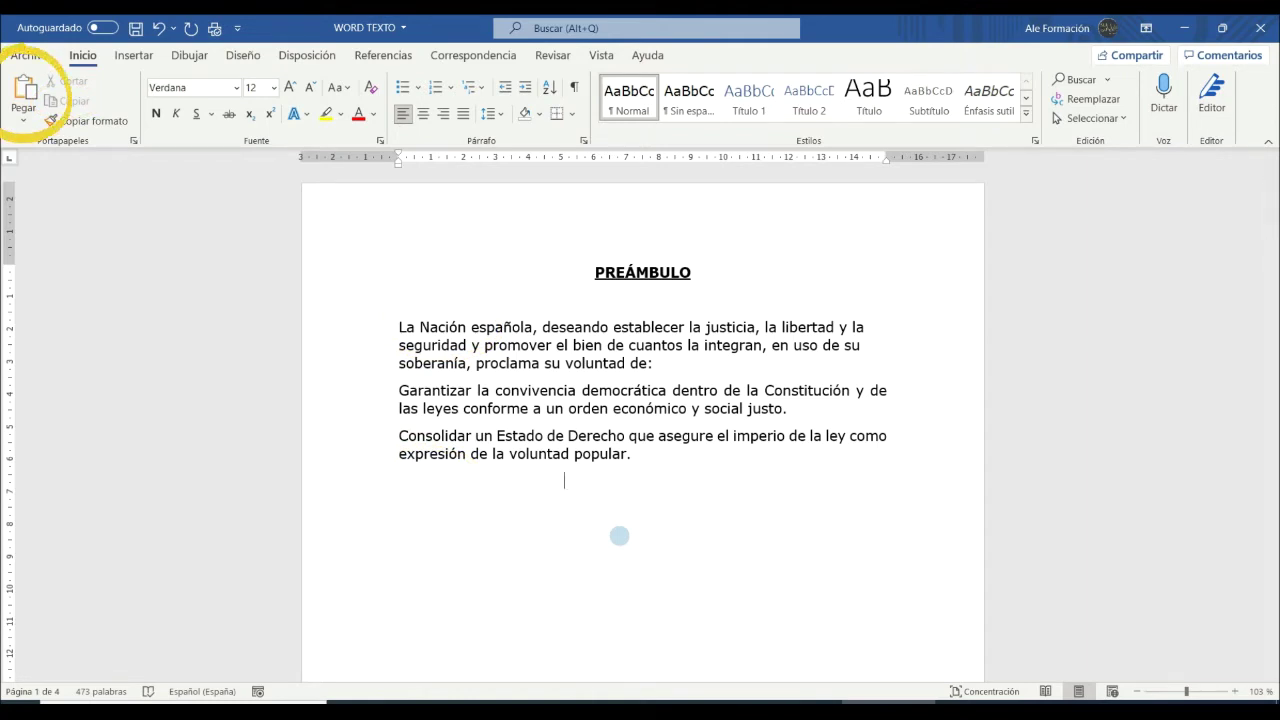
{"action": "mouse_move", "coordinate": [655, 366]}
{"action": "left_mouse_down"}
{"action": "mouse_move", "coordinate": [383, 337]}
{"action": "mouse_move", "coordinate": [376, 320]}
{"action": "left_mouse_up"}
Colour the first paragraph red and select the word Nación in it
{"action": "left_click", "coordinate": [358, 113]}
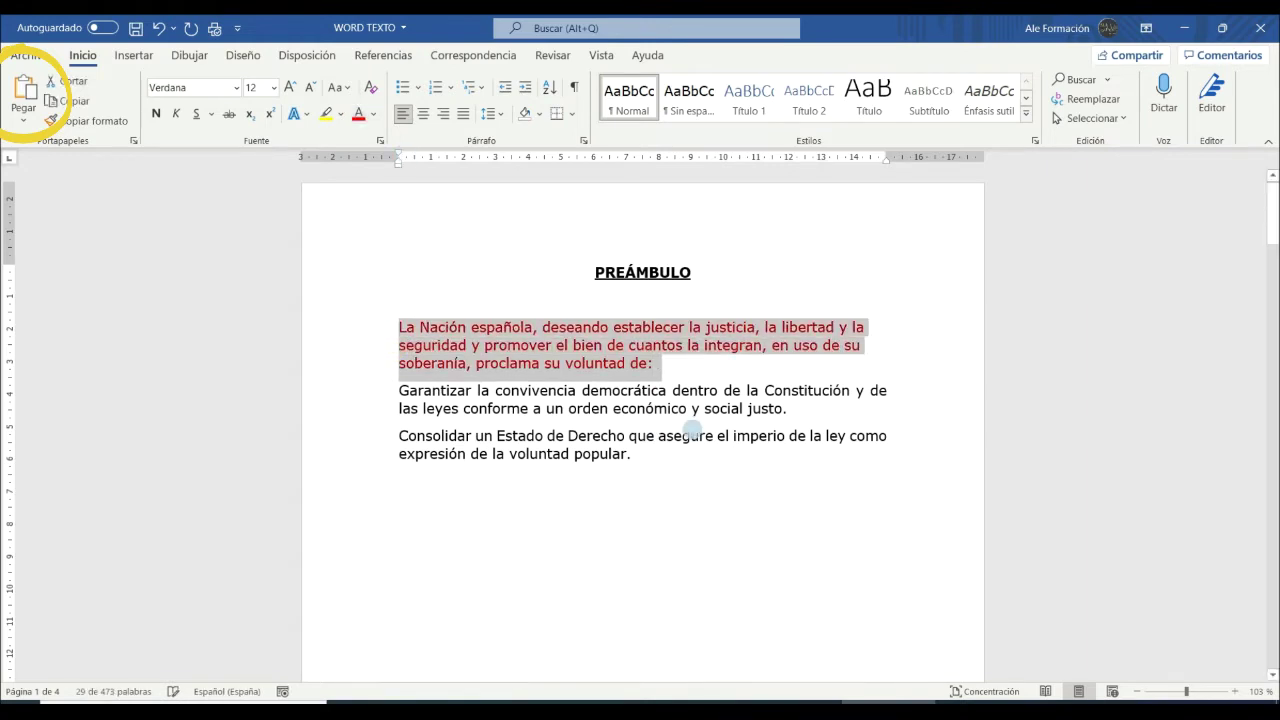
{"action": "left_click", "coordinate": [708, 422]}
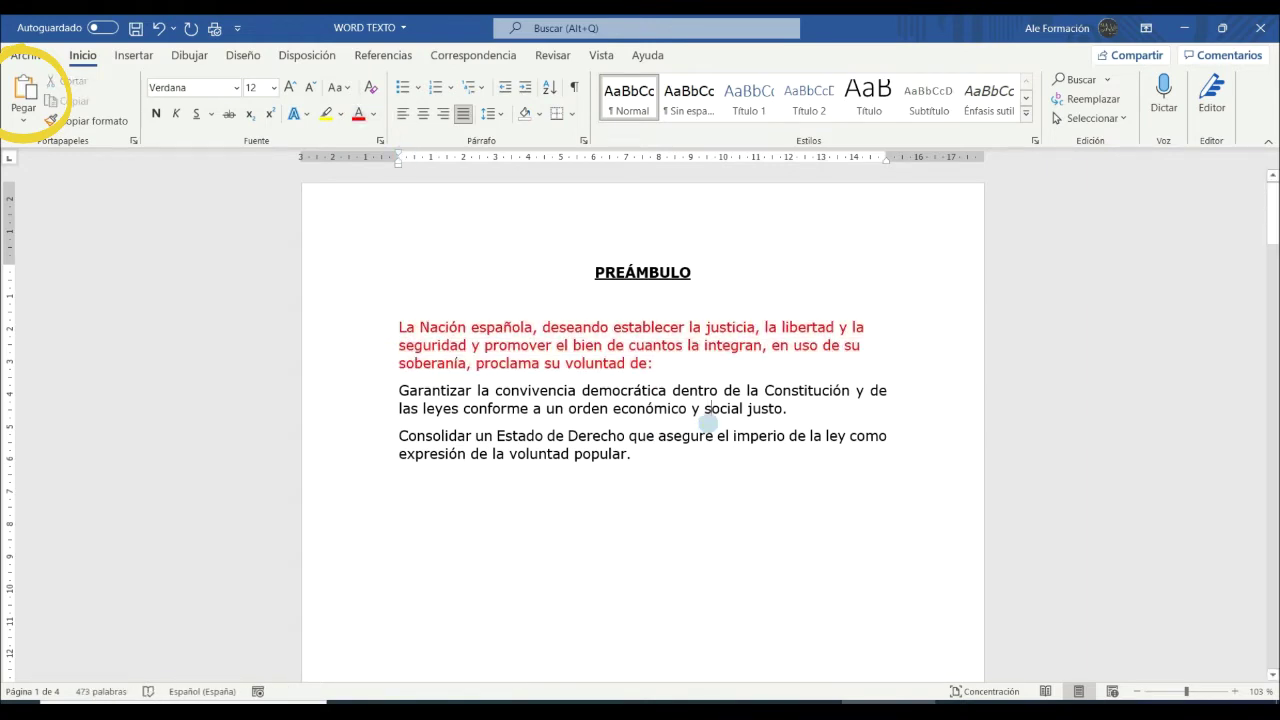
{"action": "double_click", "coordinate": [448, 329]}
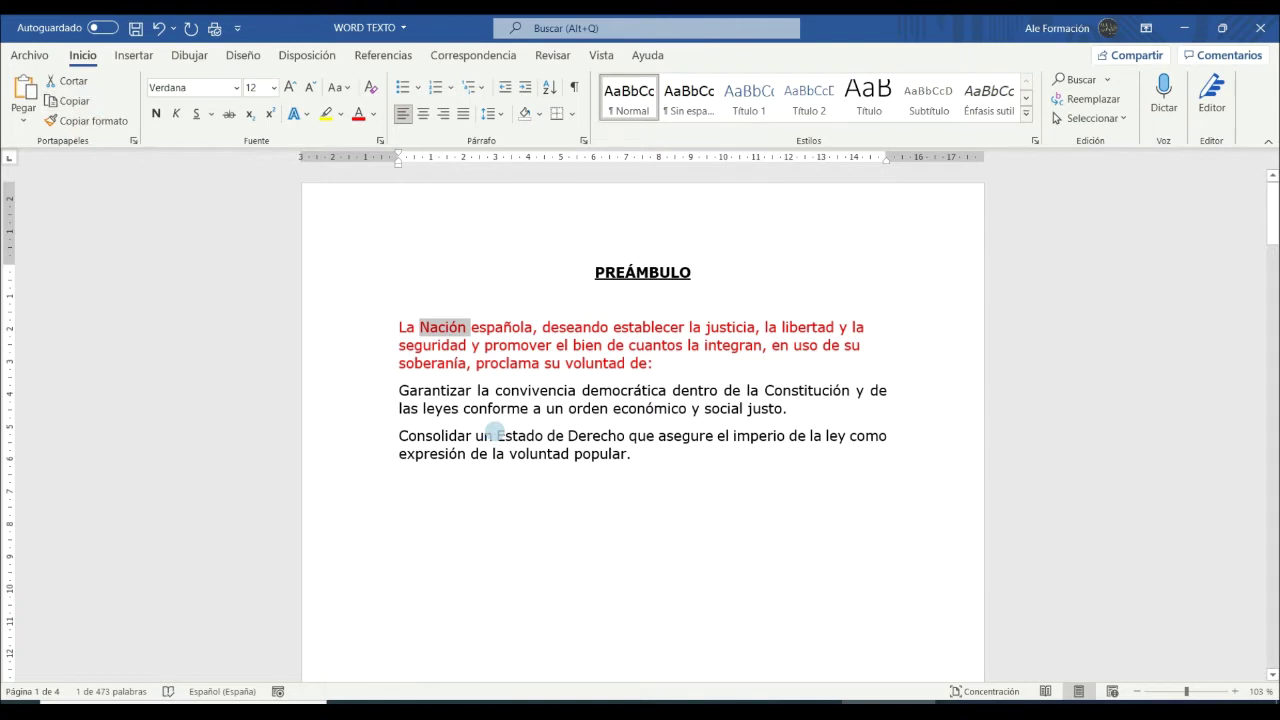
Put the cursor between 'Estado' and 'de', check the doubled-space suggestion, and open the paste choices
{"action": "left_click", "coordinate": [565, 436]}
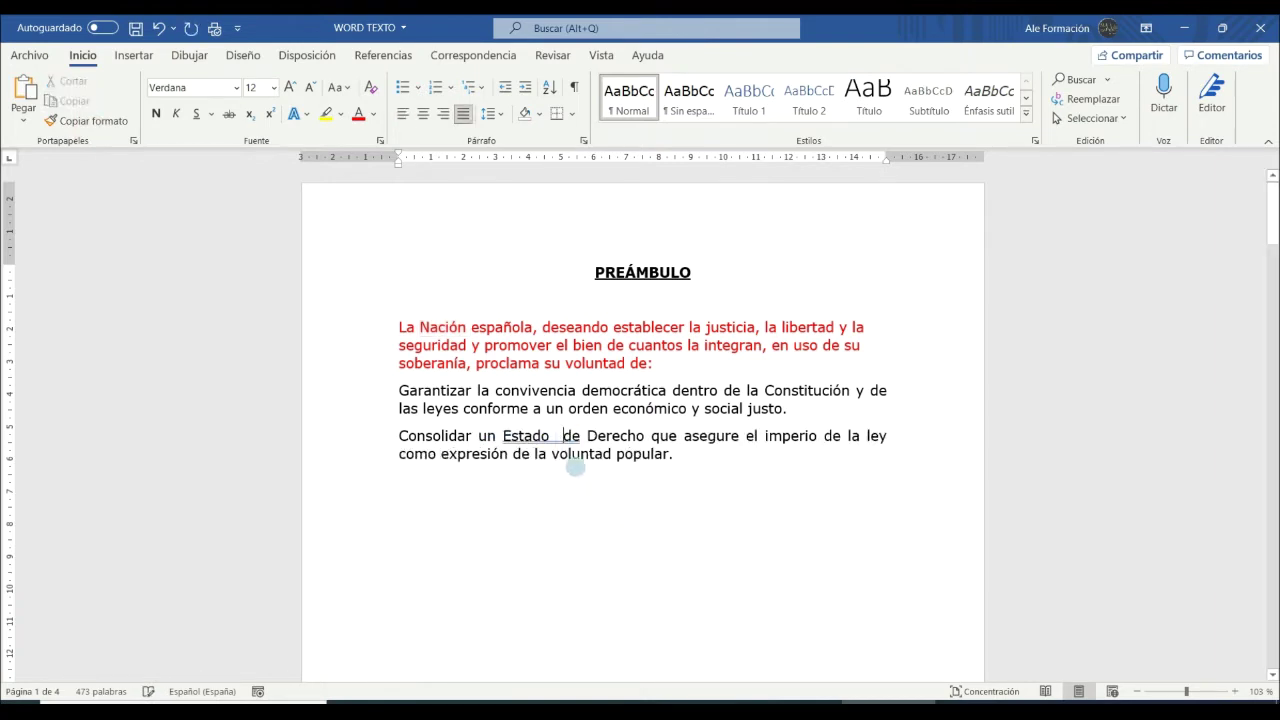
{"action": "left_click", "coordinate": [555, 436]}
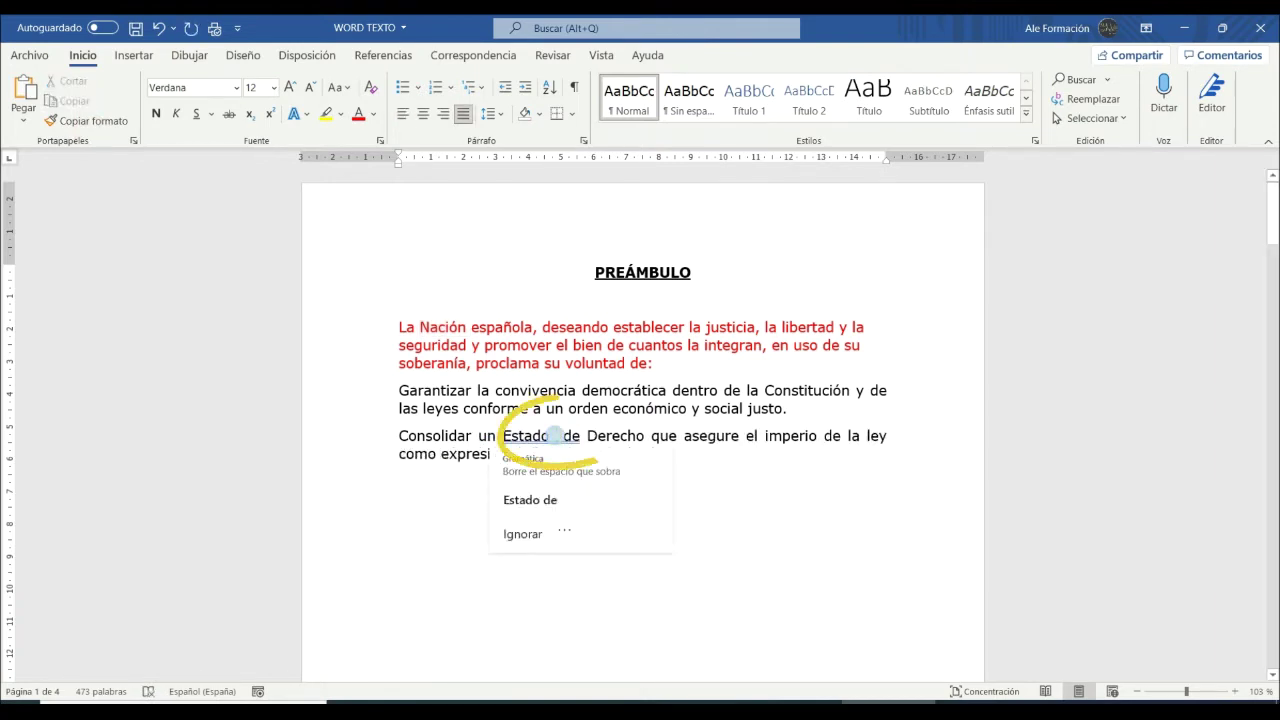
{"action": "left_click", "coordinate": [556, 434]}
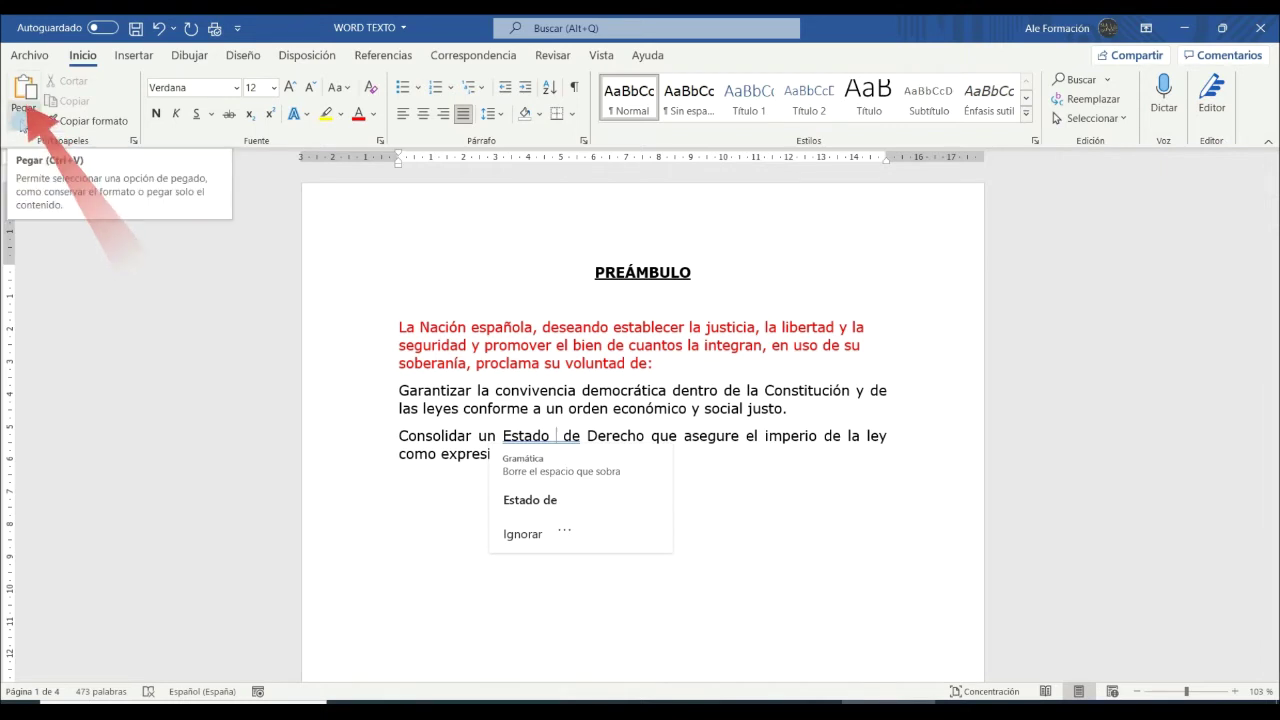
{"action": "left_click", "coordinate": [22, 124]}
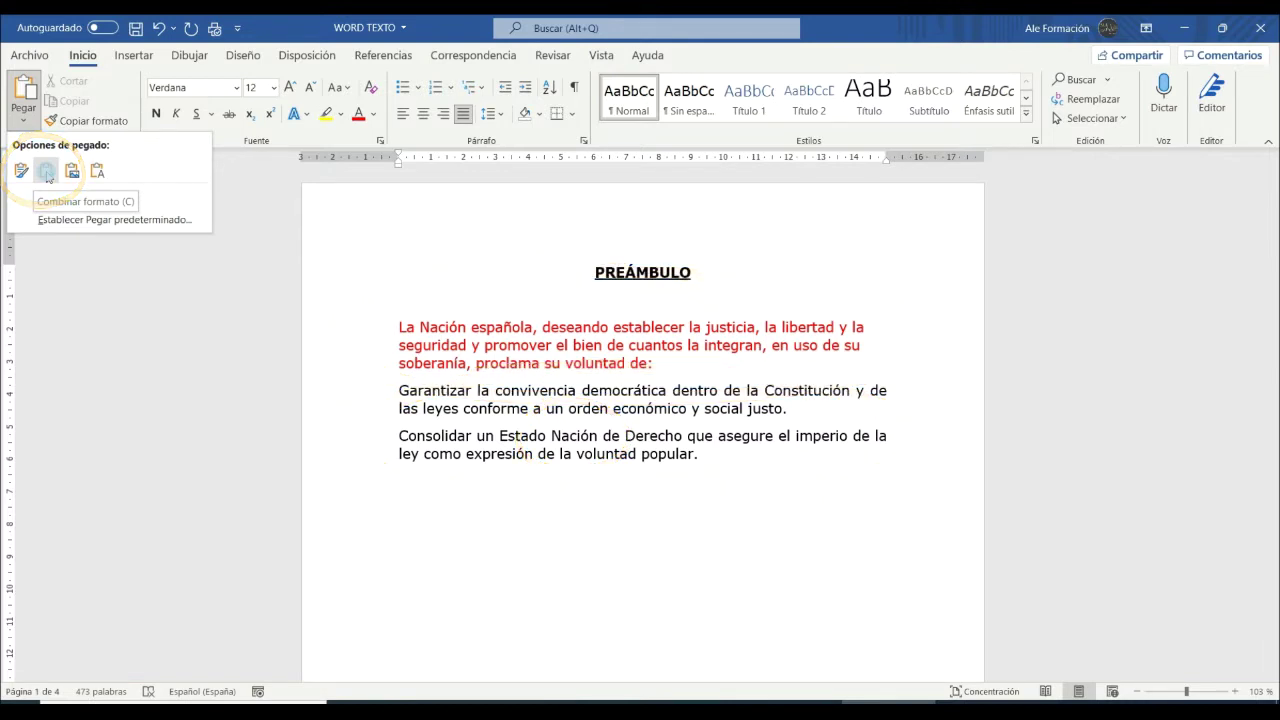
{"action": "left_click", "coordinate": [47, 174]}
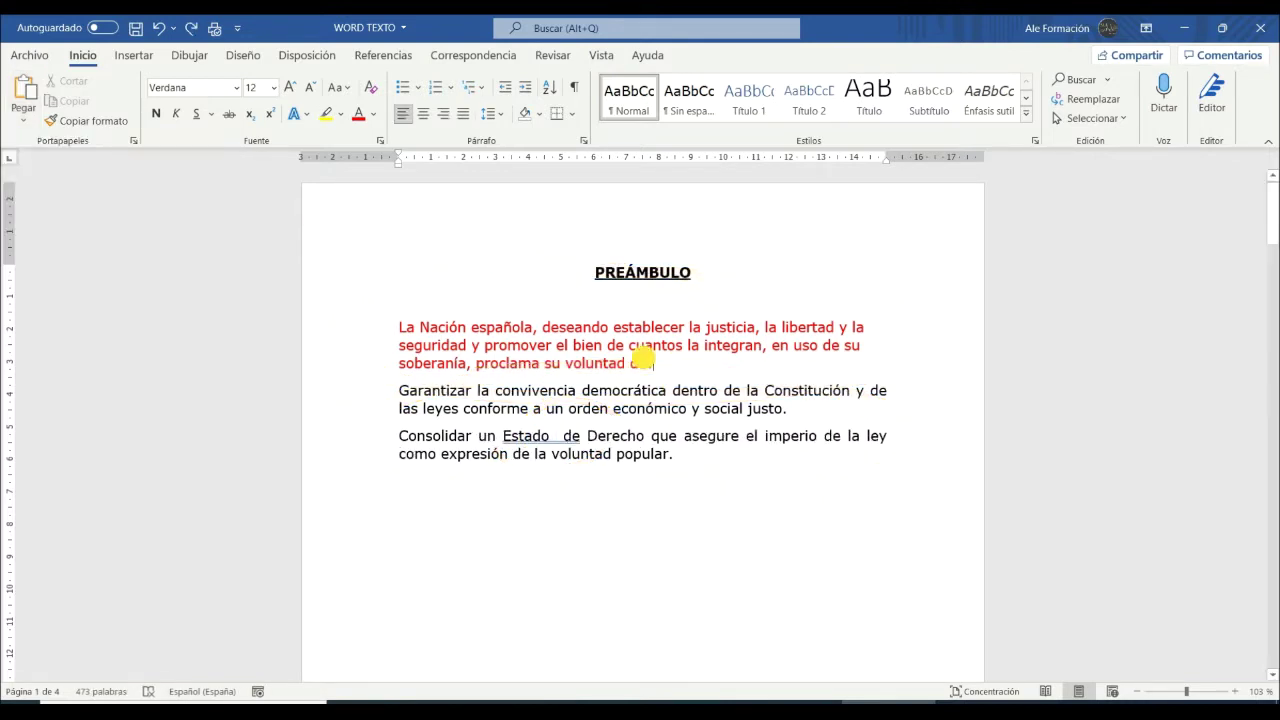
Make the red first paragraph bold and select the word Nación
{"action": "left_click_drag", "start_coordinate": [660, 365], "coordinate": [383, 319]}
{"action": "key", "text": "ctrl+n"}
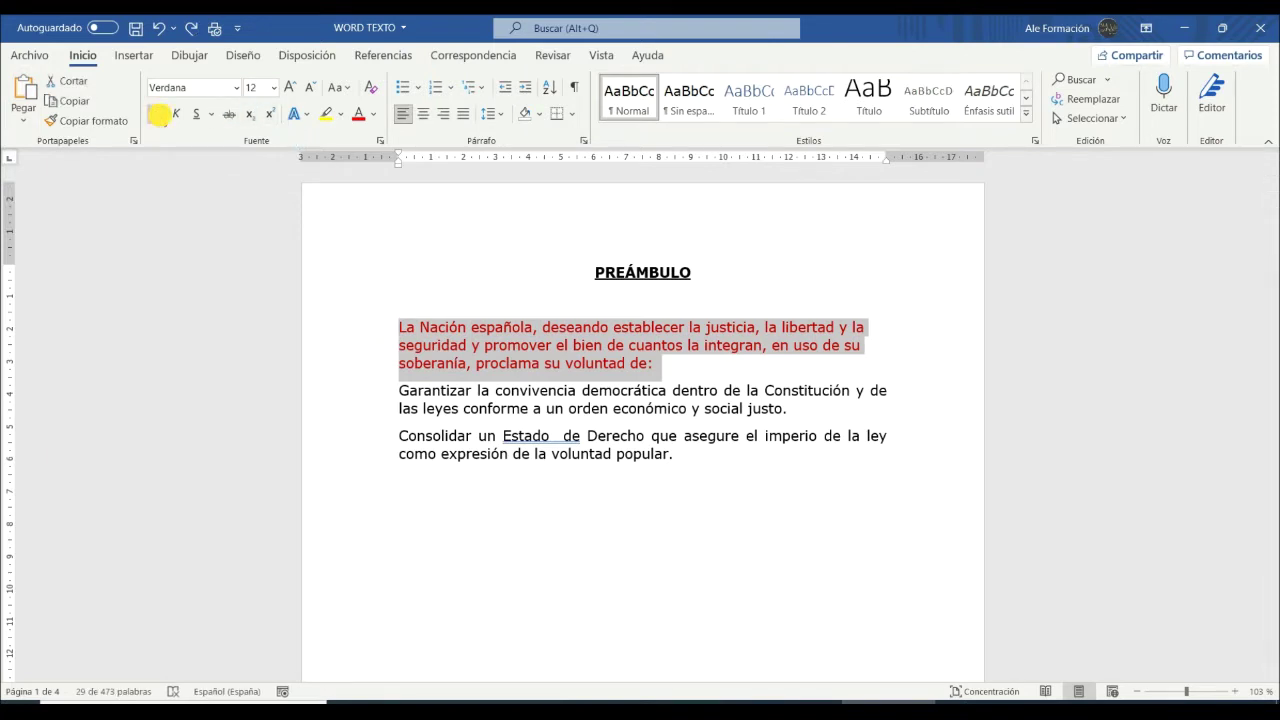
{"action": "double_click", "coordinate": [447, 327]}
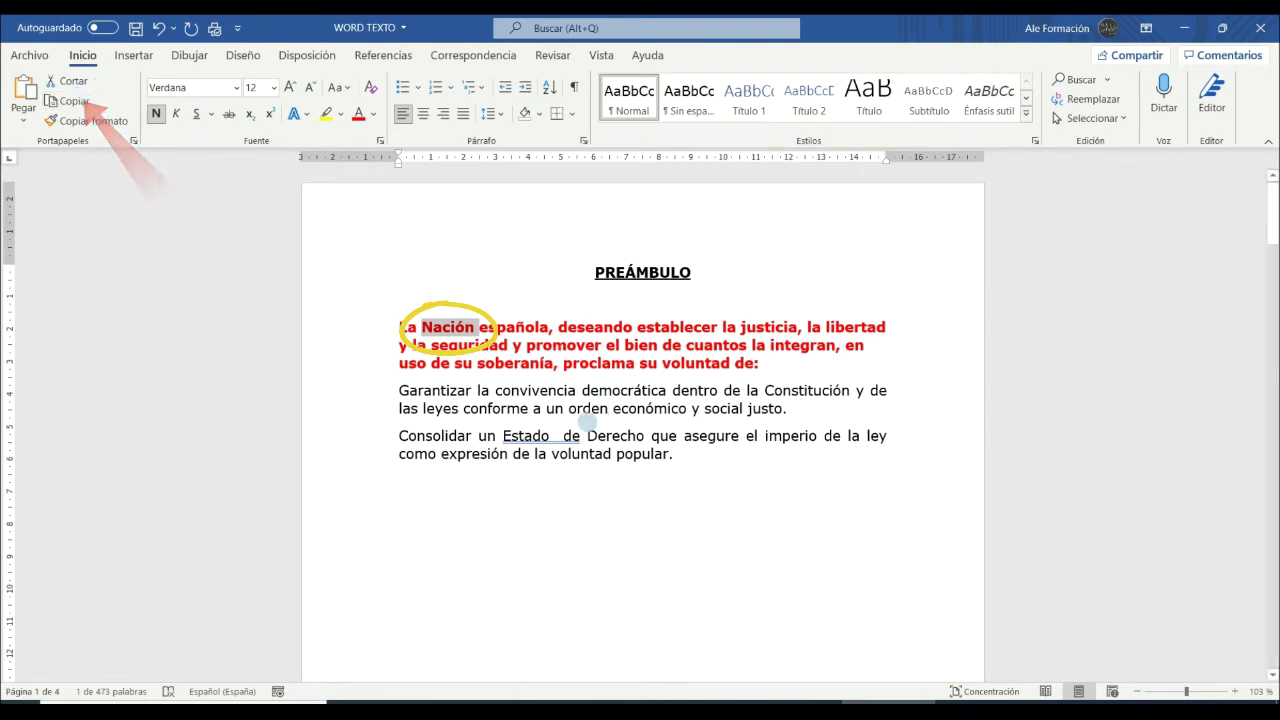
Paste Nación as a picture between 'Estado' and 'de'
{"action": "left_click", "coordinate": [556, 435]}
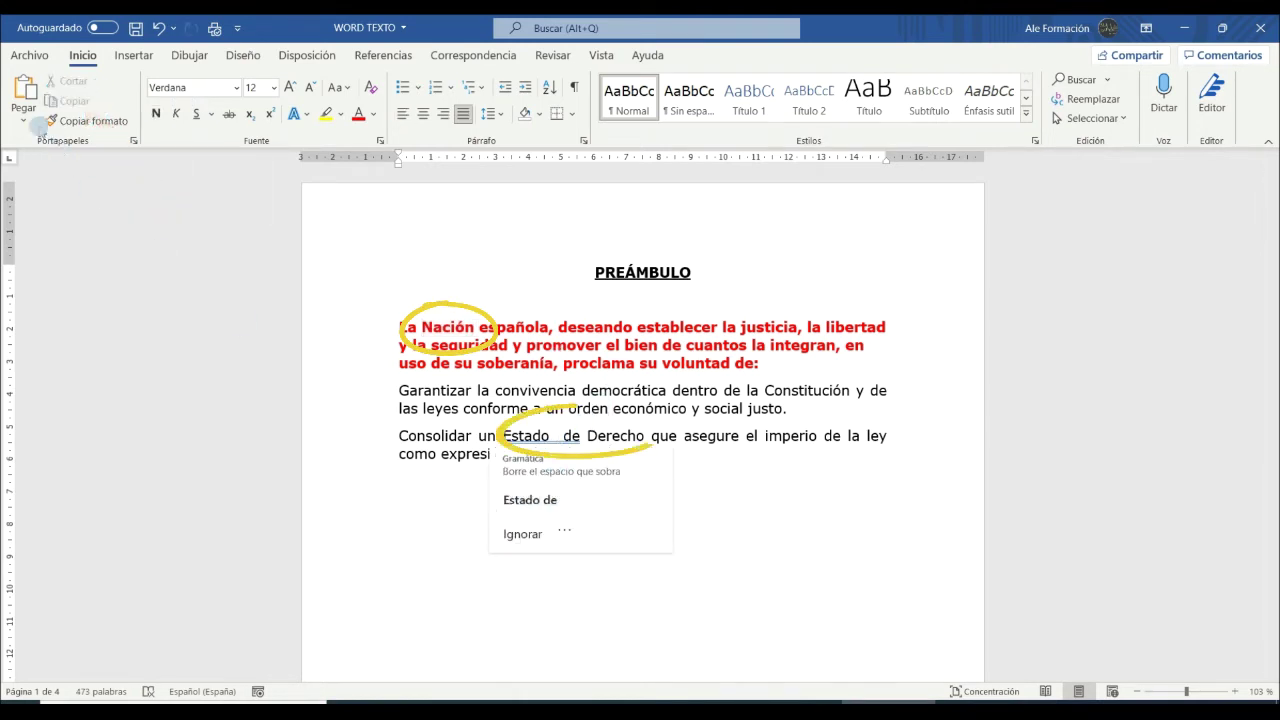
{"action": "left_click", "coordinate": [26, 120]}
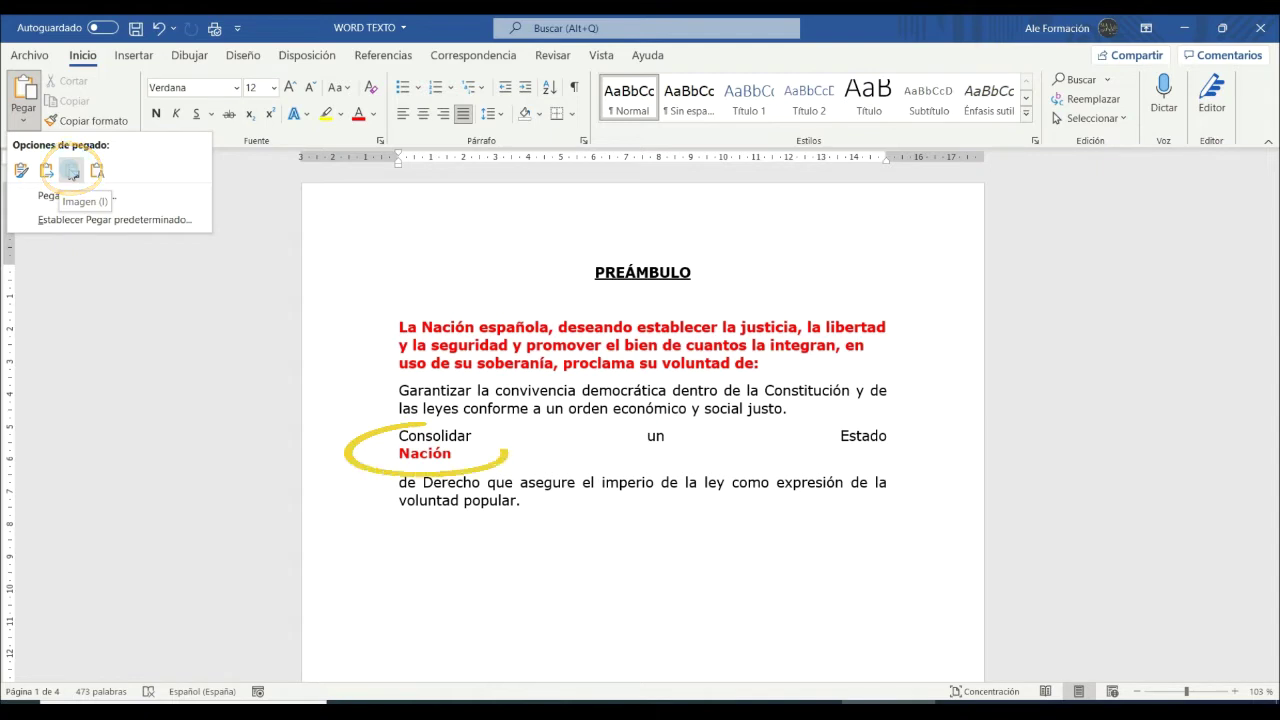
{"action": "left_click", "coordinate": [70, 172]}
{"action": "left_click", "coordinate": [422, 450]}
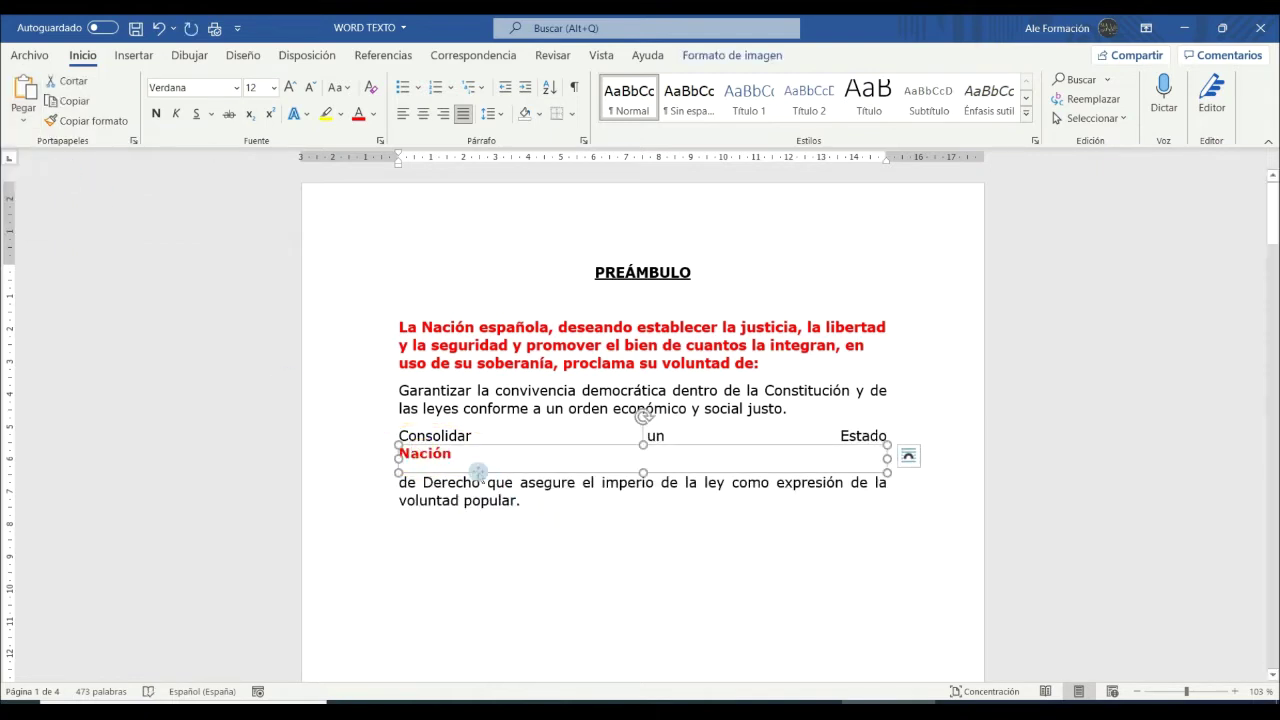
{"action": "right_click", "coordinate": [459, 456]}
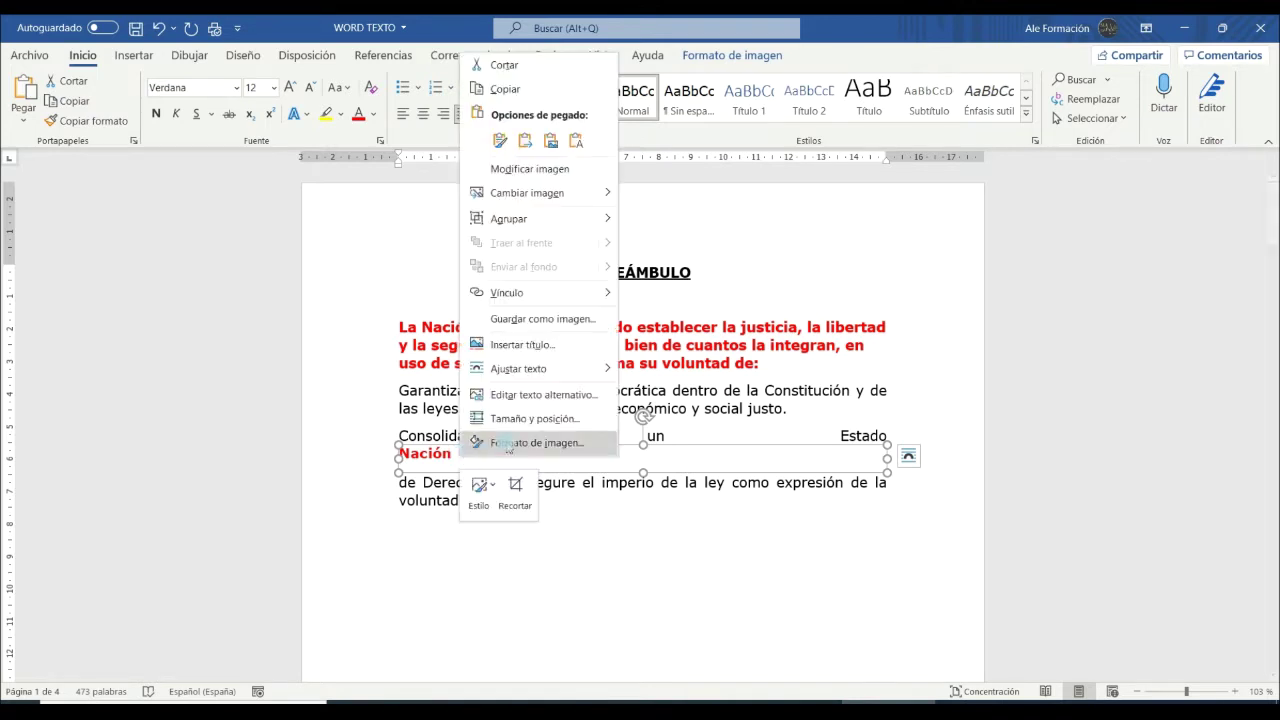
{"action": "mouse_move", "coordinate": [908, 455]}
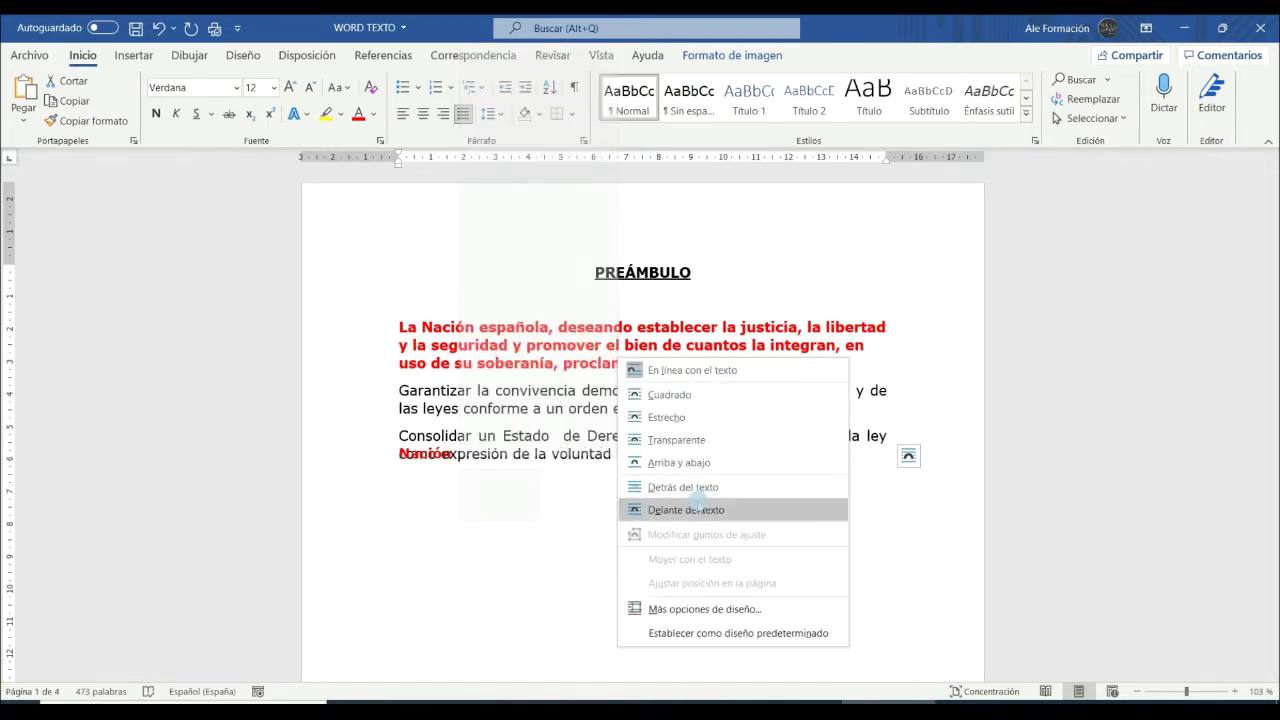
{"action": "left_click", "coordinate": [696, 507]}
{"action": "mouse_move", "coordinate": [472, 452]}
{"action": "left_mouse_down"}
{"action": "mouse_move", "coordinate": [508, 515]}
{"action": "mouse_move", "coordinate": [496, 520]}
{"action": "left_mouse_up"}
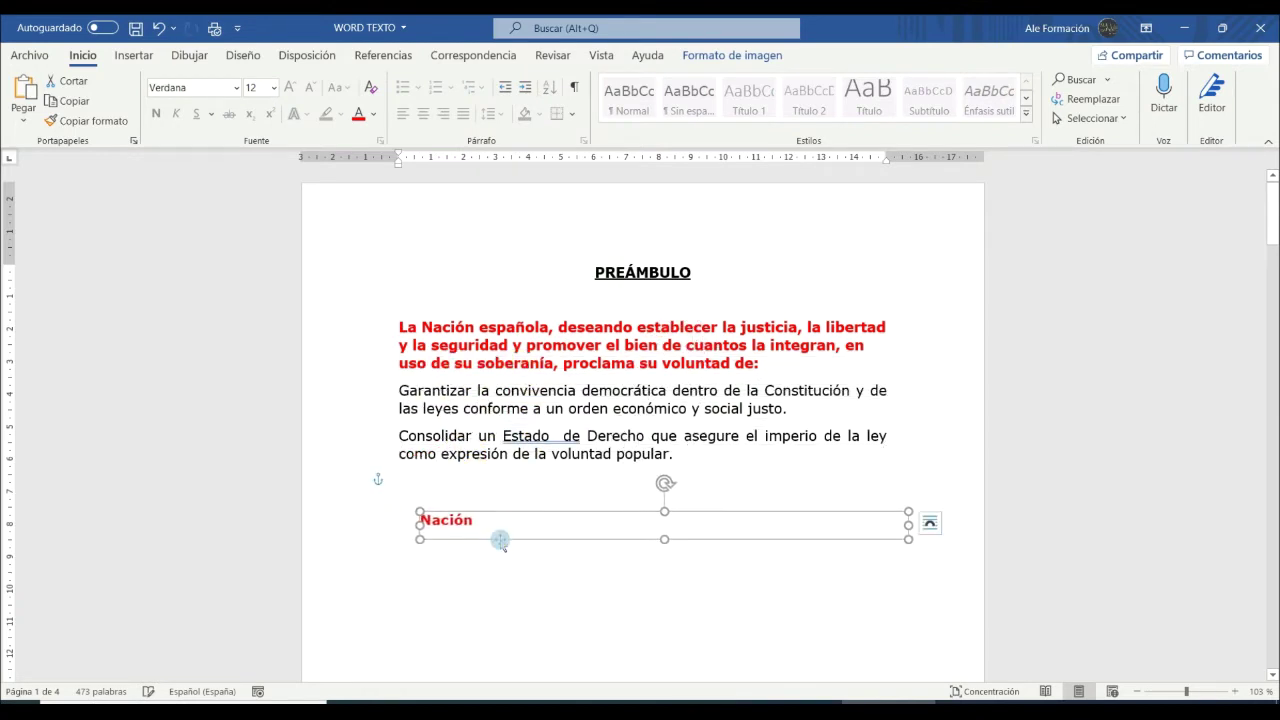
{"action": "key", "text": "Delete"}
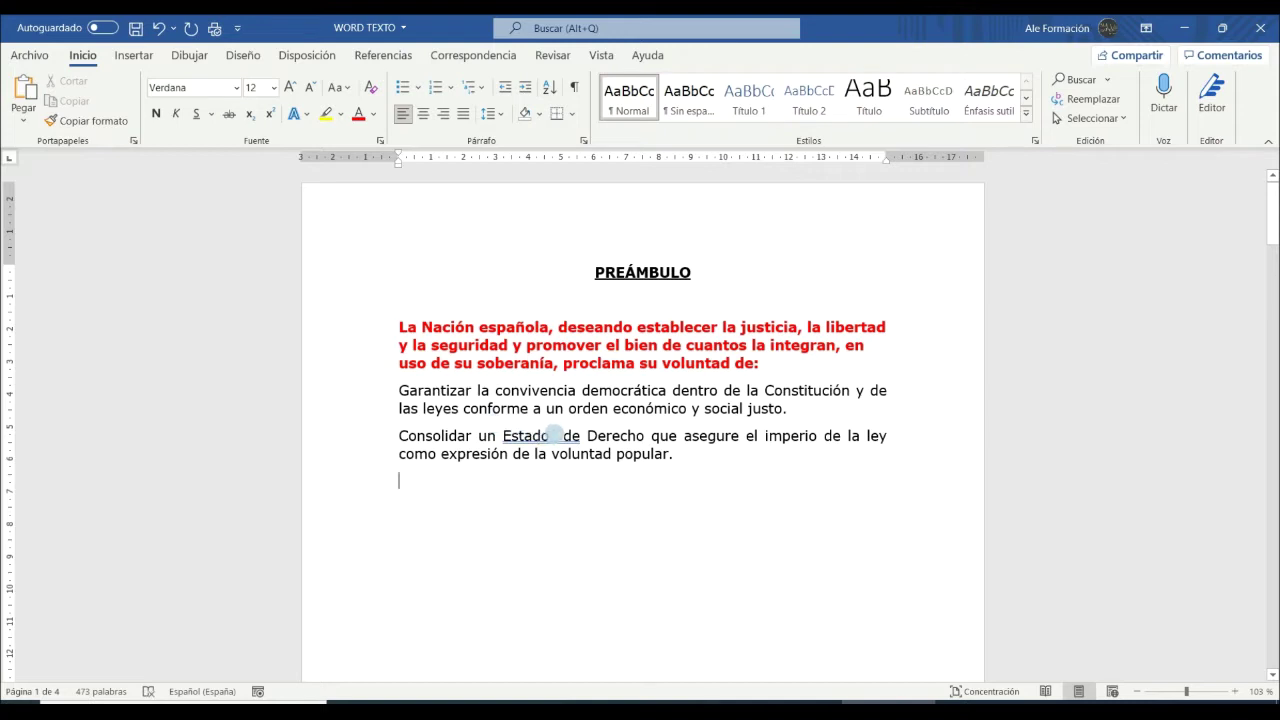
{"action": "right_click", "coordinate": [553, 436]}
{"action": "left_click", "coordinate": [26, 123]}
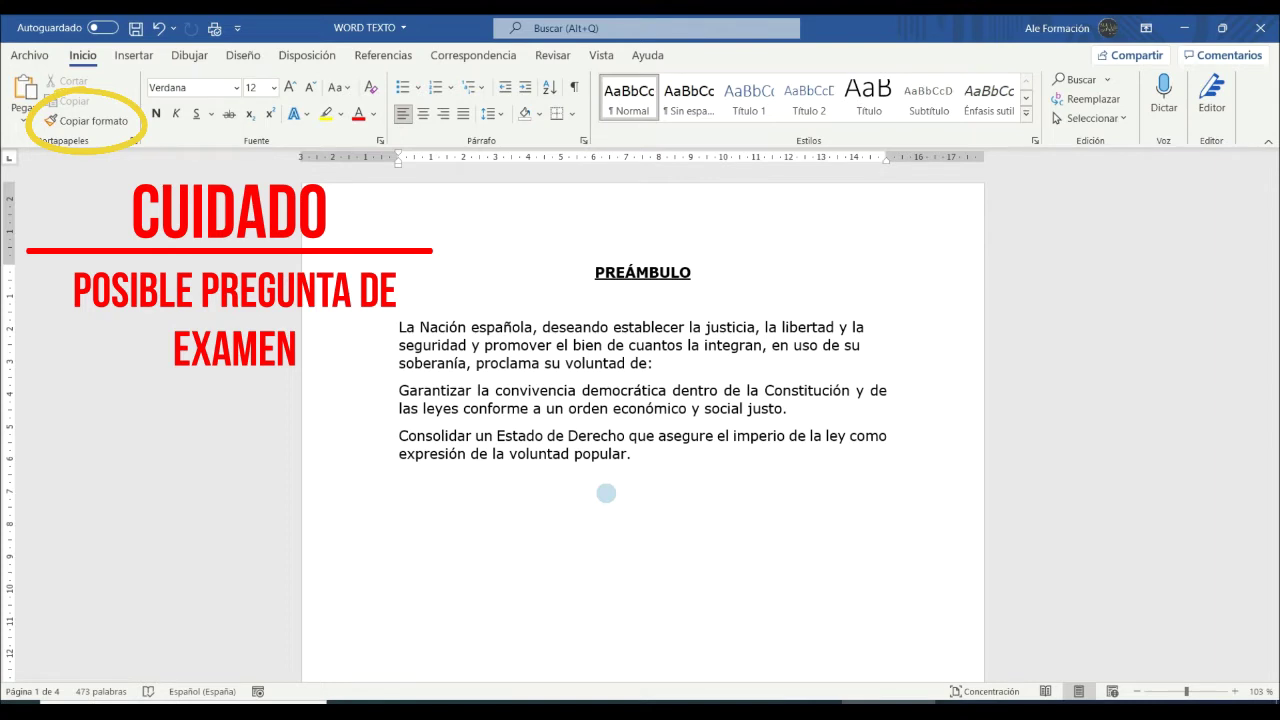
Place the cursor after 'popular.' at the end of the last paragraph
{"action": "left_click", "coordinate": [651, 456]}
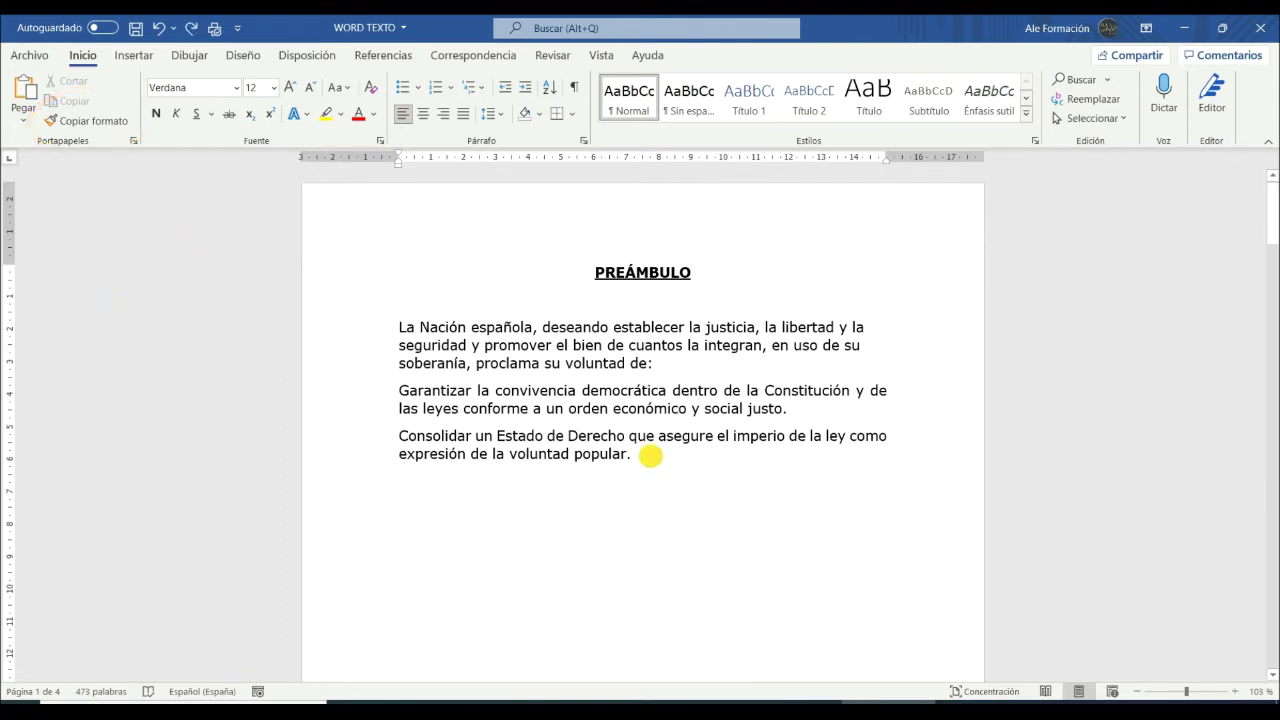
Justify the text and add three PREÁMBULO lines below it by typing and pasting
{"action": "key", "text": "ctrl+j"}
{"action": "key", "text": "Return"}
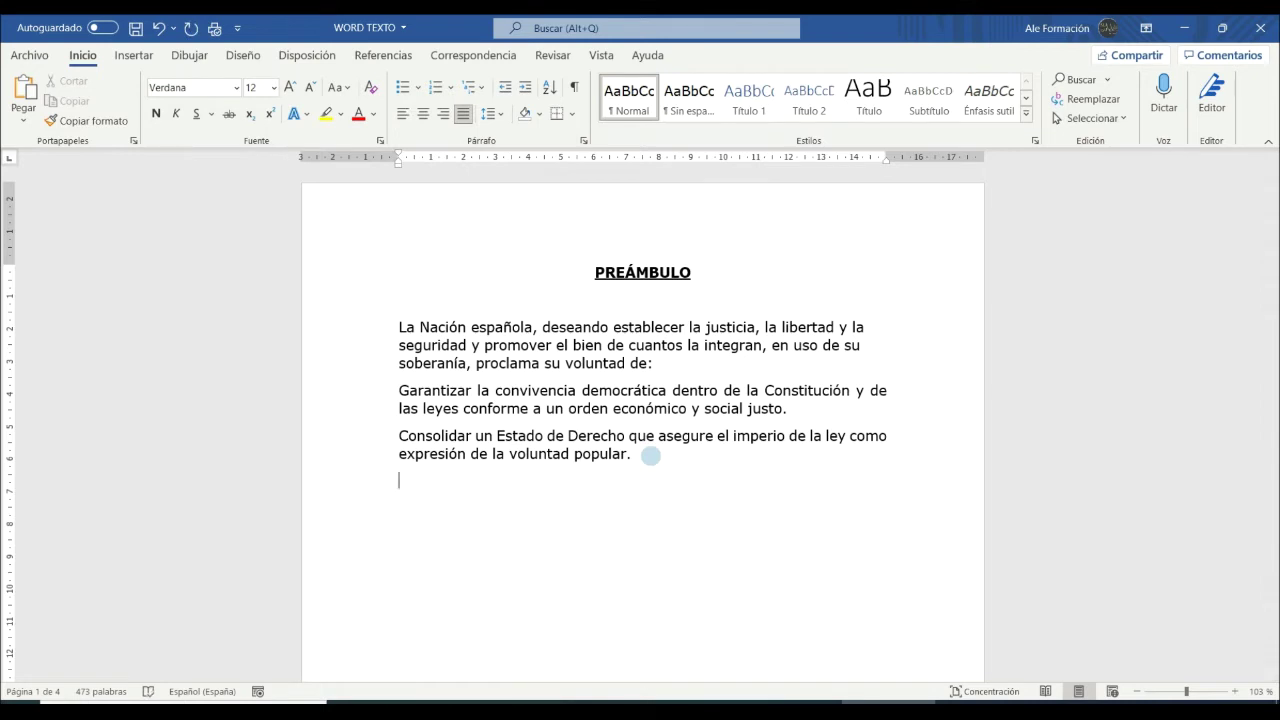
{"action": "type", "text": "PREÁMBULO"}
{"action": "double_click", "coordinate": [420, 482]}
{"action": "key", "text": "ctrl+c"}
{"action": "left_click", "coordinate": [543, 482]}
{"action": "key", "text": "Return"}
{"action": "key", "text": "ctrl+v"}
{"action": "key", "text": "Return"}
{"action": "key", "text": "ctrl+v"}
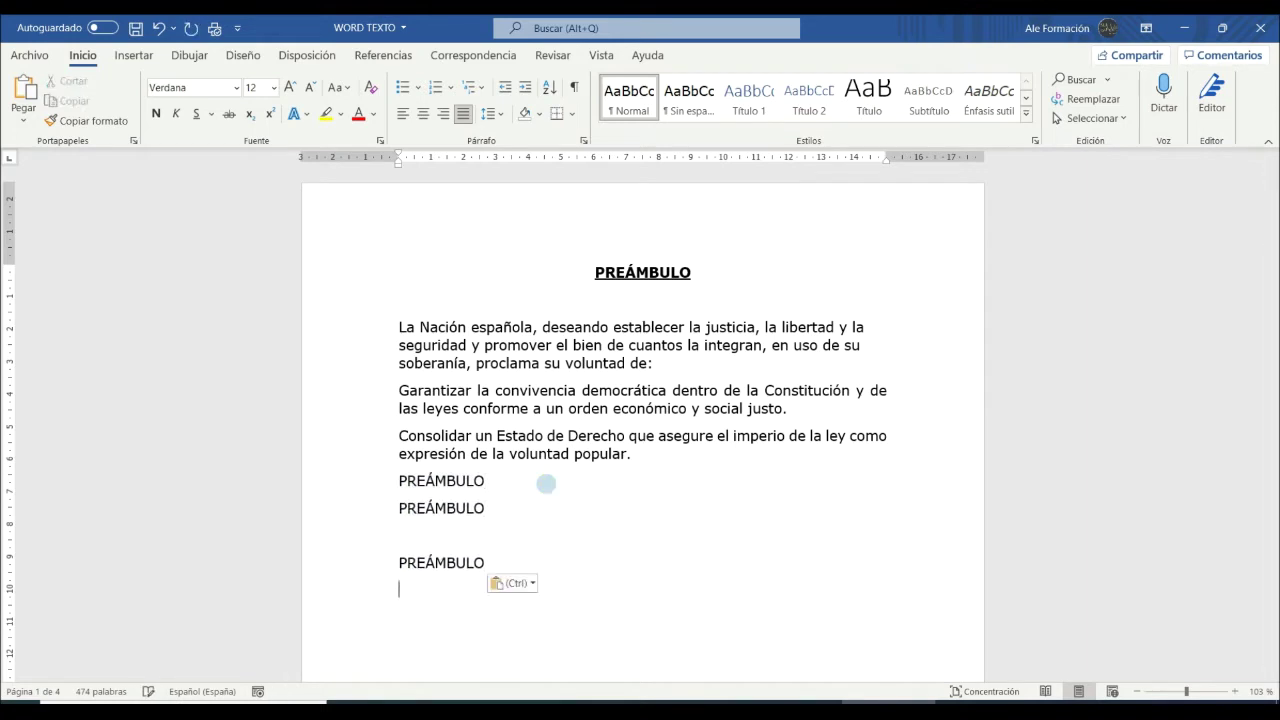
{"action": "key", "text": "Return"}
Centre the three new PREÁMBULO lines
{"action": "left_click_drag", "start_coordinate": [528, 600], "coordinate": [354, 486]}
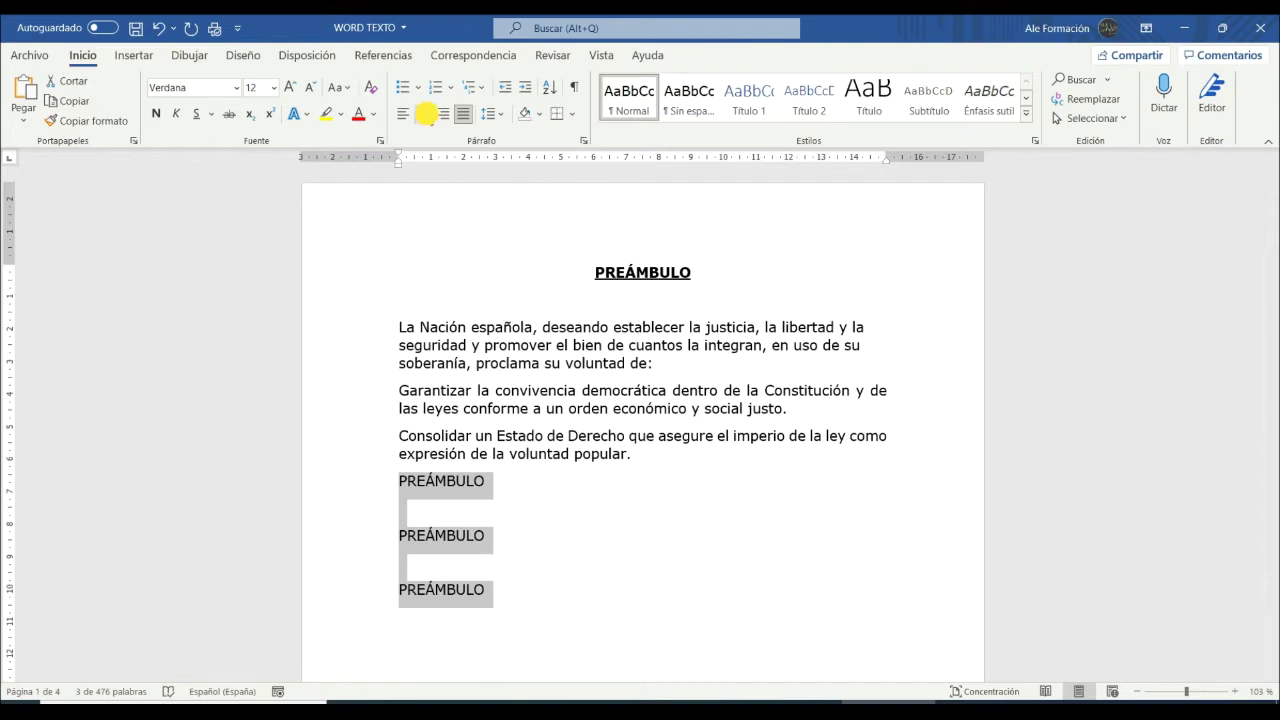
{"action": "left_click", "coordinate": [423, 113]}
{"action": "left_click", "coordinate": [714, 458]}
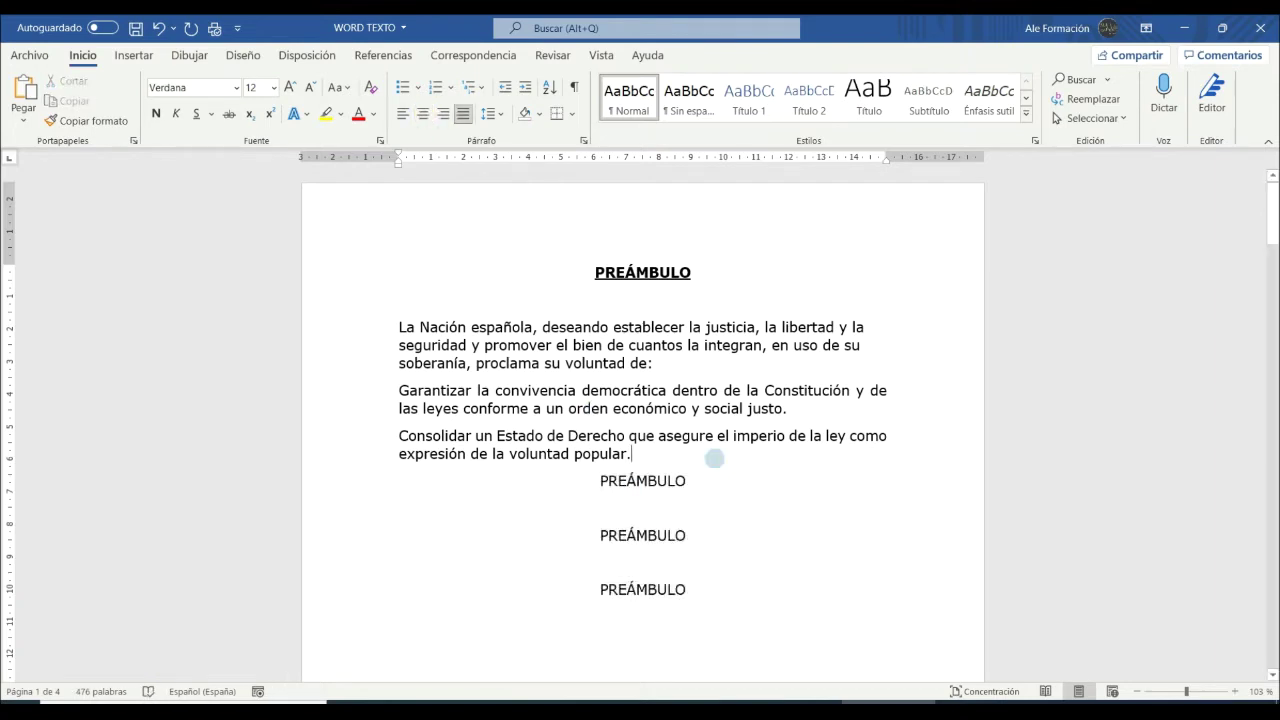
Make the title PREÁMBULO 24 pt and red
{"action": "double_click", "coordinate": [650, 273]}
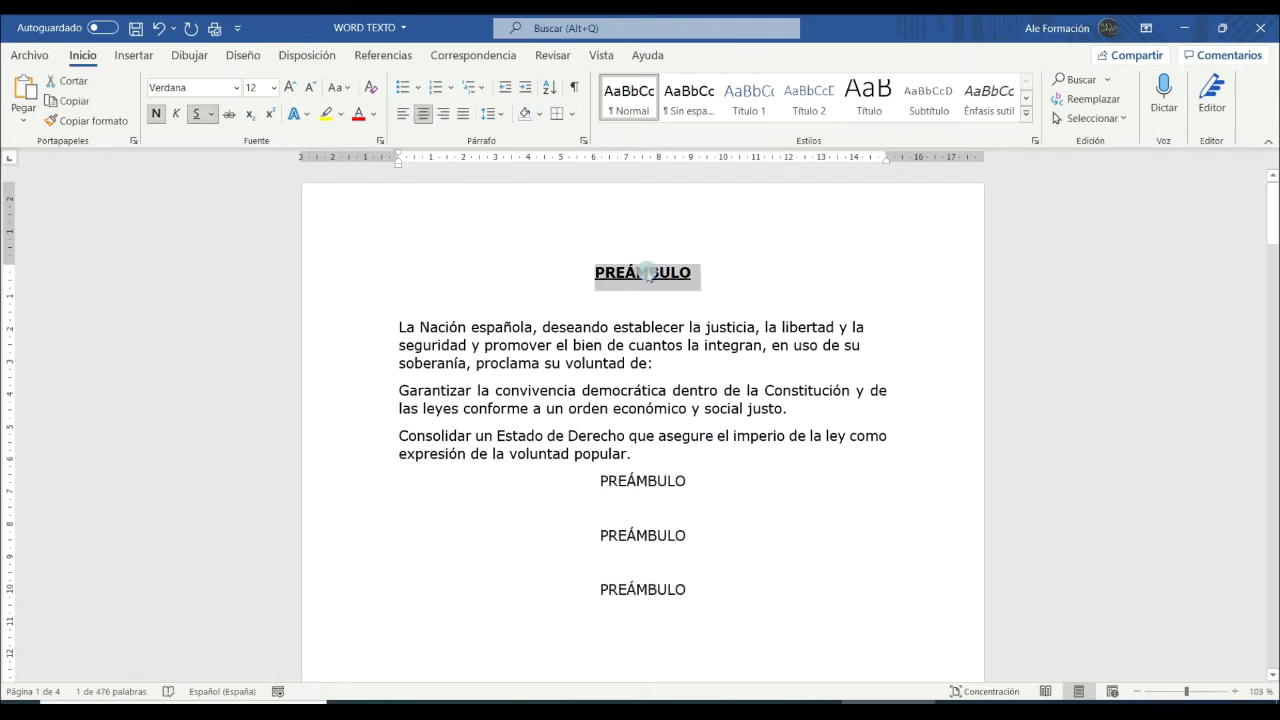
{"action": "left_click", "coordinate": [274, 87]}
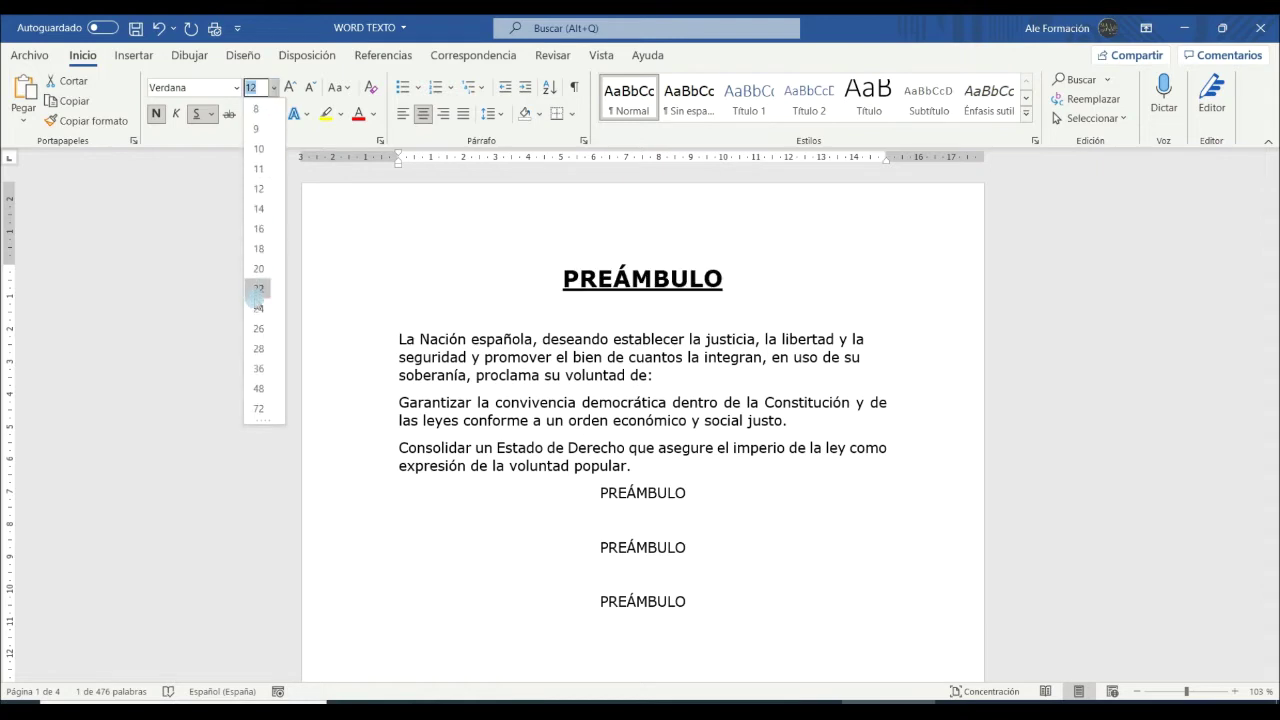
{"action": "left_click", "coordinate": [265, 297]}
{"action": "left_click", "coordinate": [357, 113]}
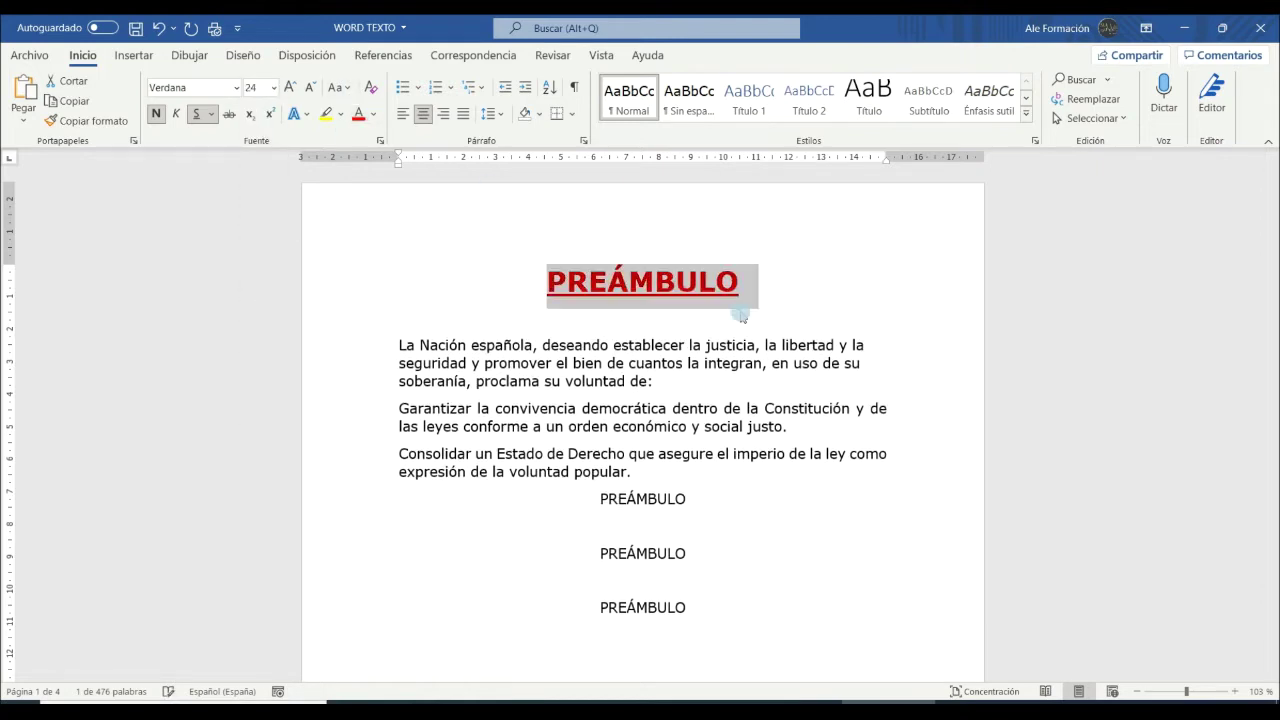
{"action": "left_click", "coordinate": [822, 336]}
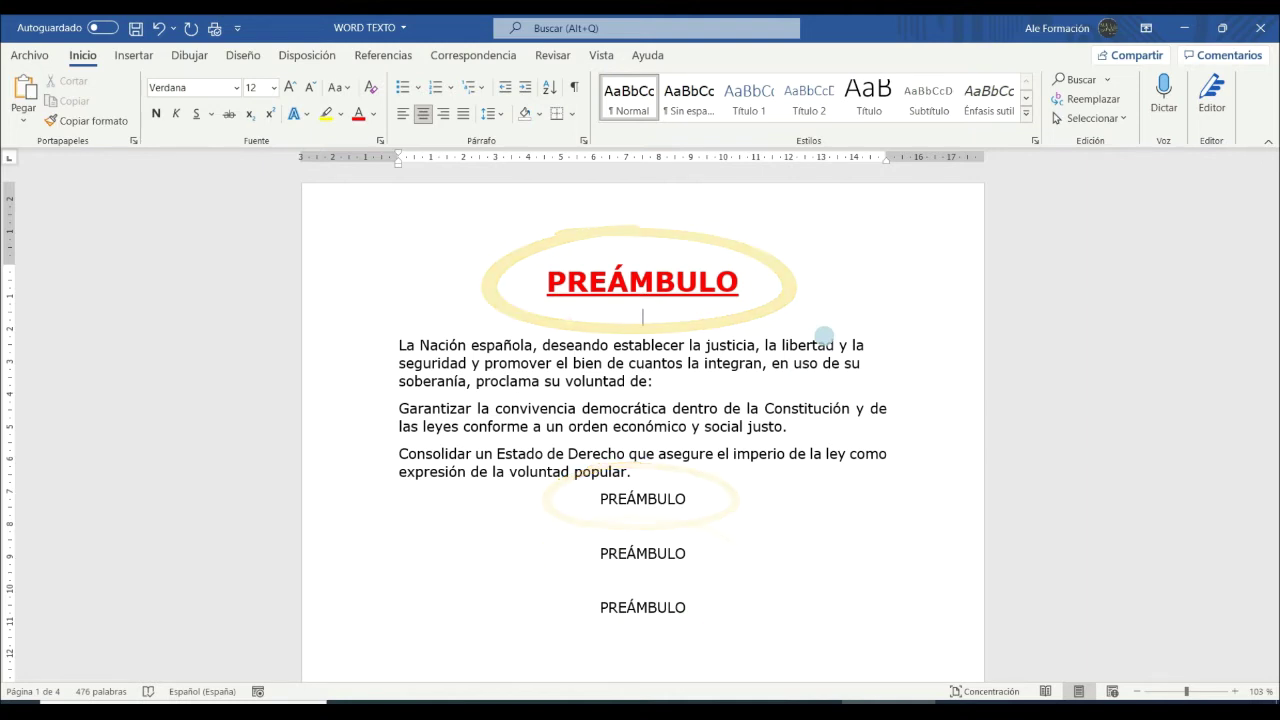
Use Copiar formato to give the first PREÁMBULO line below the text the title's 24 pt red formatting
{"action": "triple_click", "coordinate": [602, 270]}
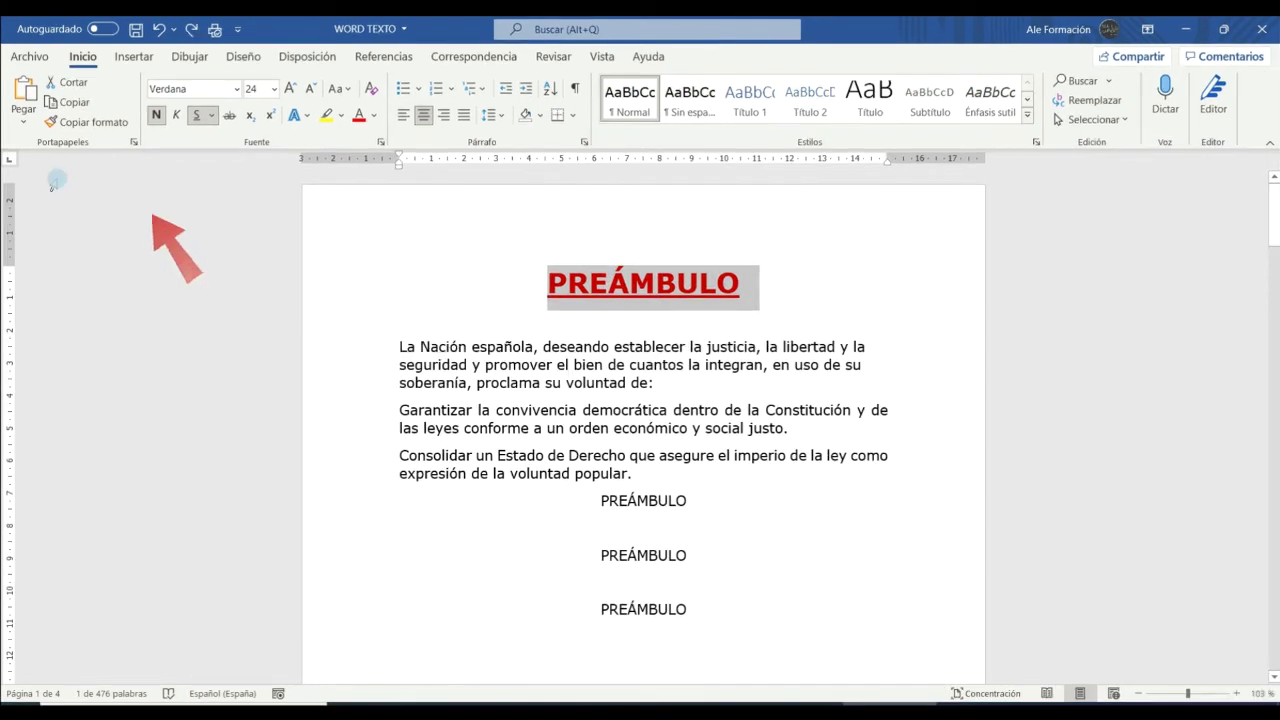
{"action": "left_click", "coordinate": [85, 124]}
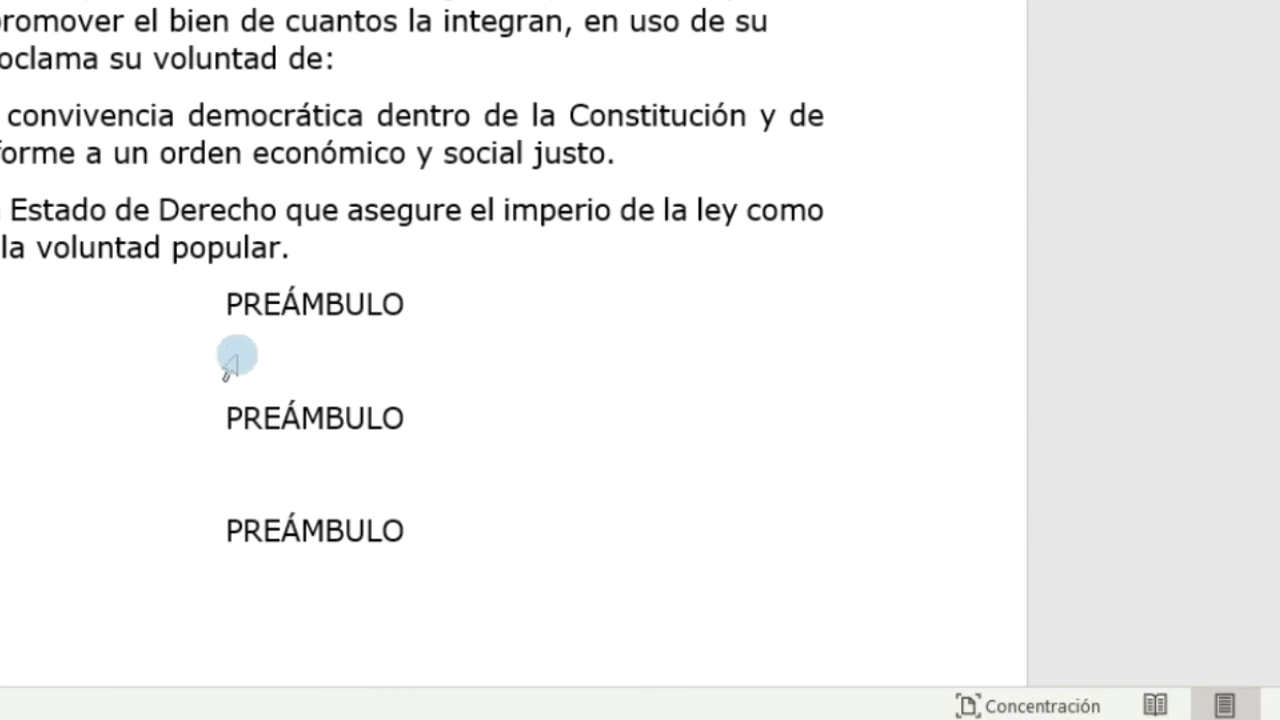
{"action": "left_click_drag", "start_coordinate": [223, 297], "coordinate": [401, 296]}
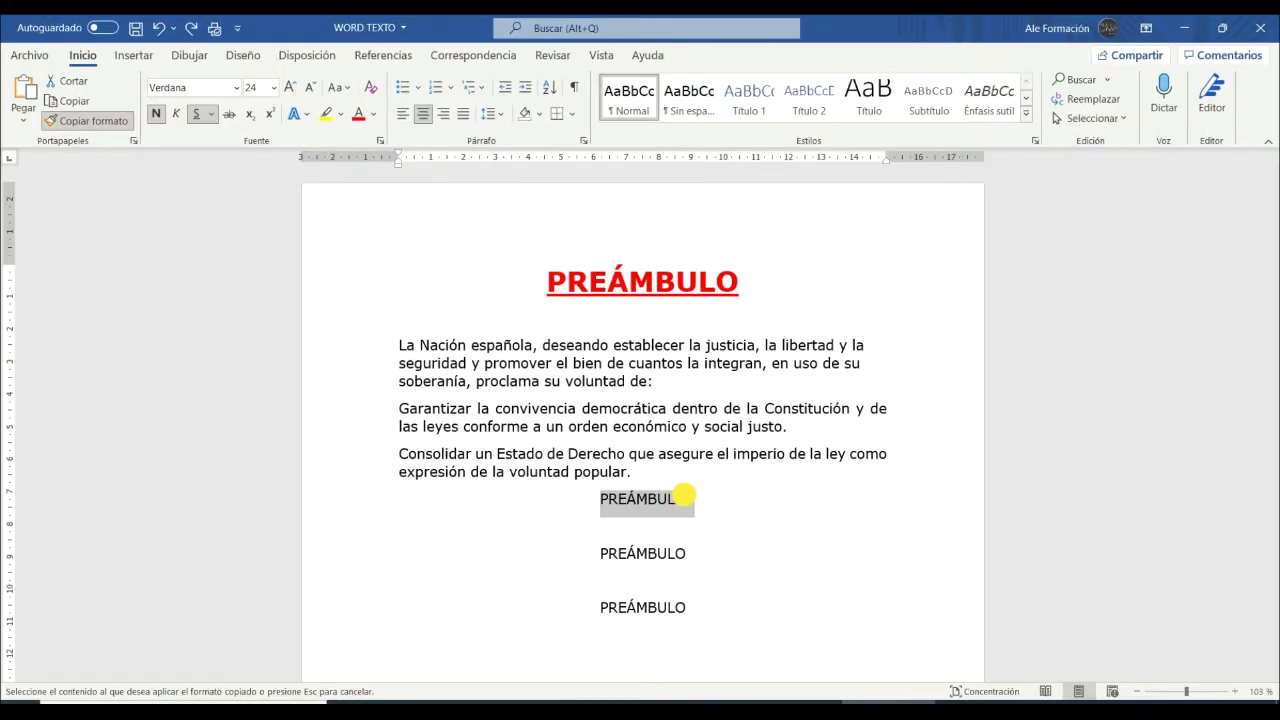
{"action": "left_click_drag", "start_coordinate": [684, 494], "coordinate": [686, 495]}
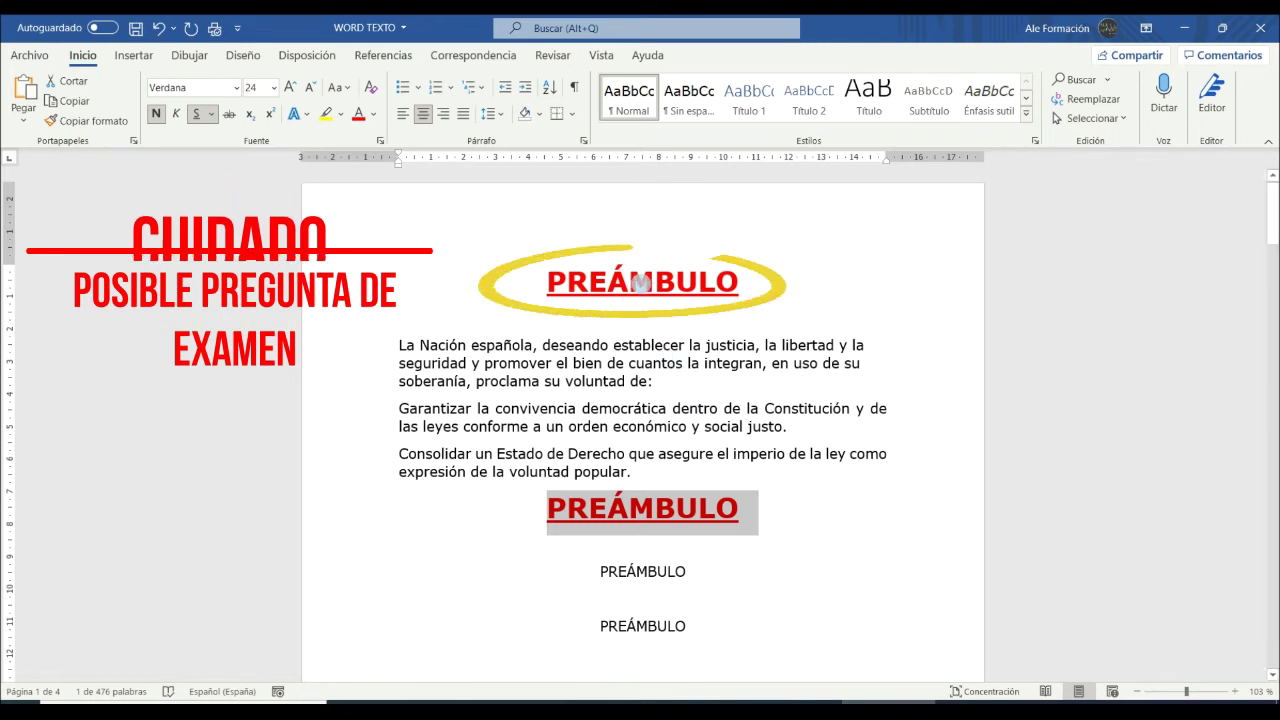
Lock Copiar formato on the title and paint it onto the second and third PREÁMBULO lines
{"action": "triple_click", "coordinate": [640, 284]}
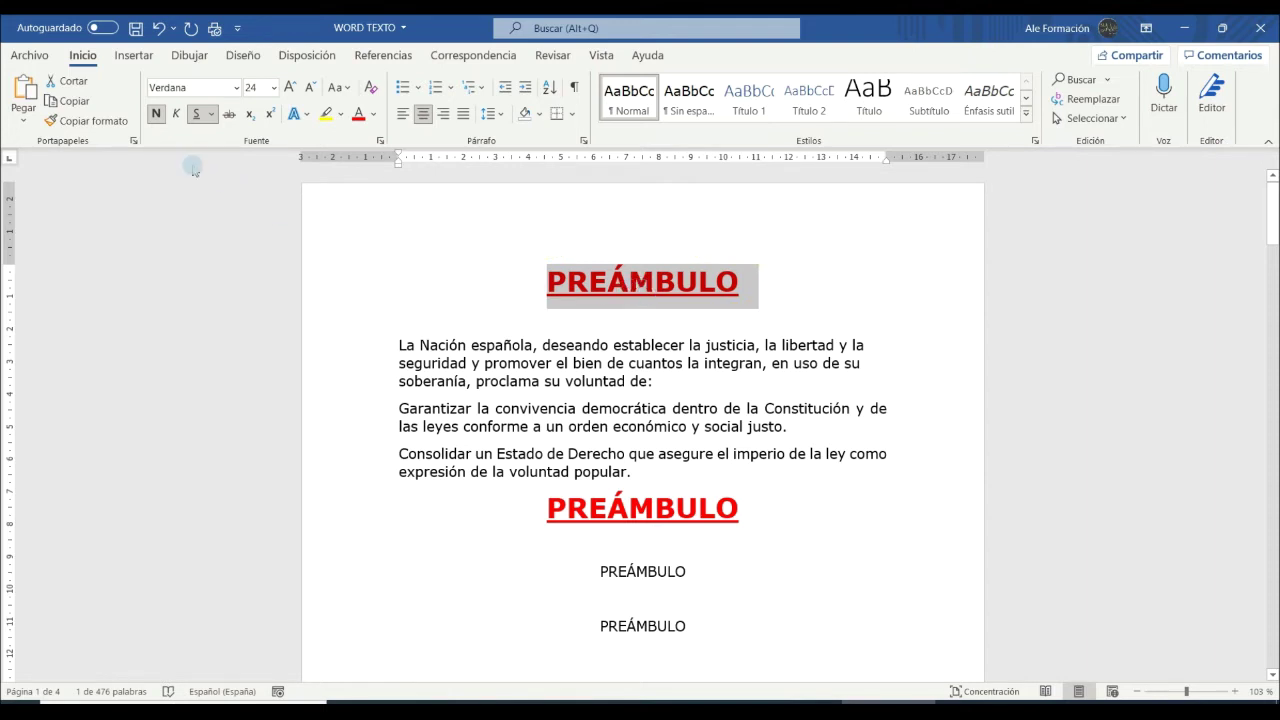
{"action": "left_click", "coordinate": [105, 121]}
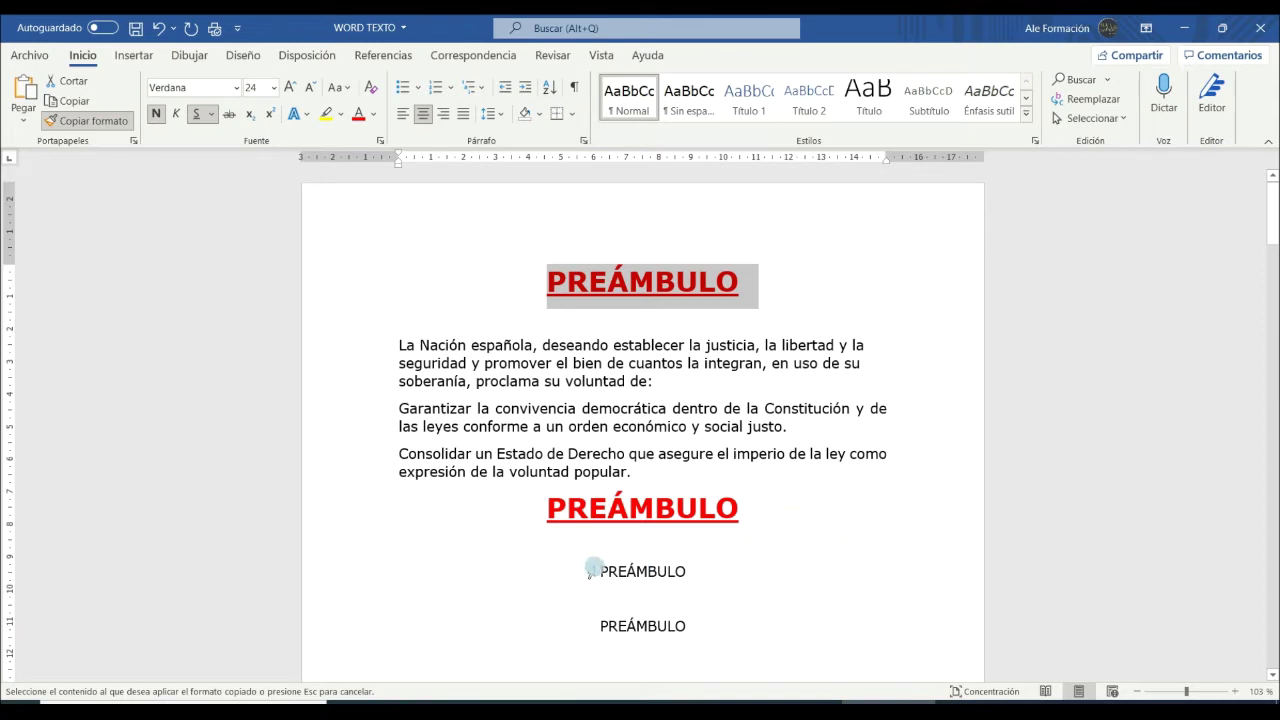
{"action": "left_click_drag", "start_coordinate": [600, 571], "coordinate": [700, 571]}
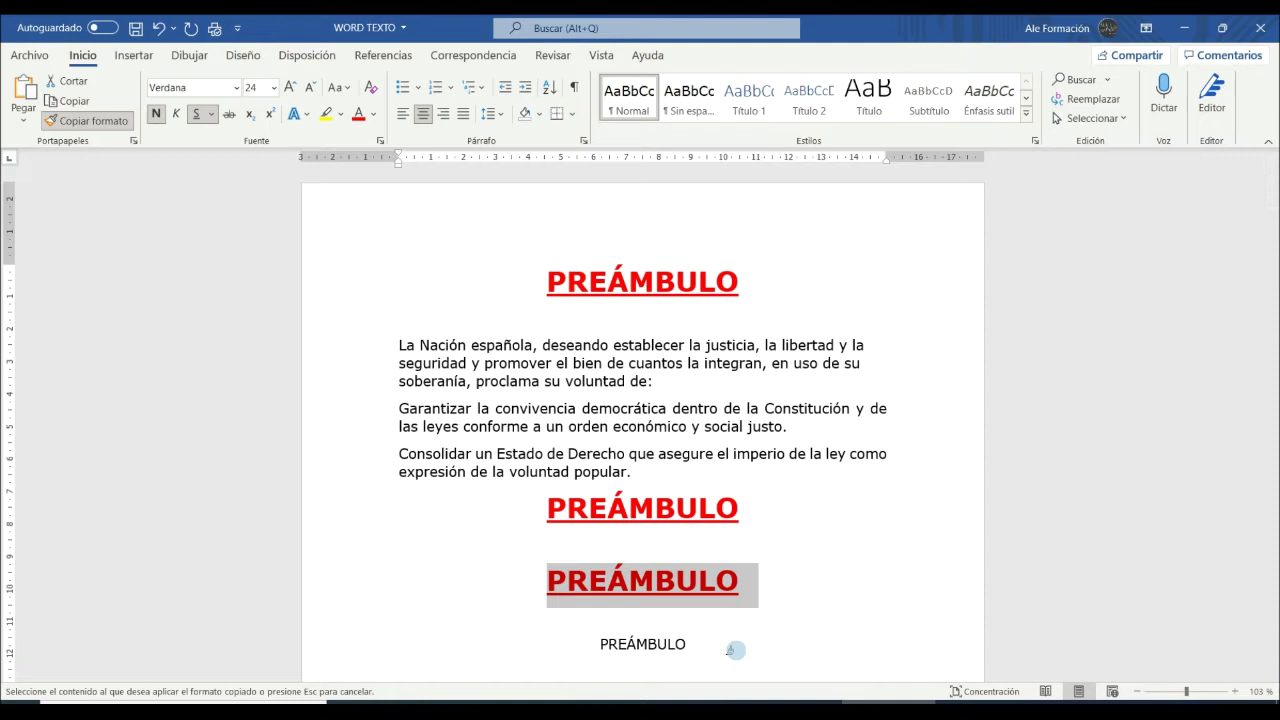
{"action": "left_click_drag", "start_coordinate": [704, 645], "coordinate": [597, 645]}
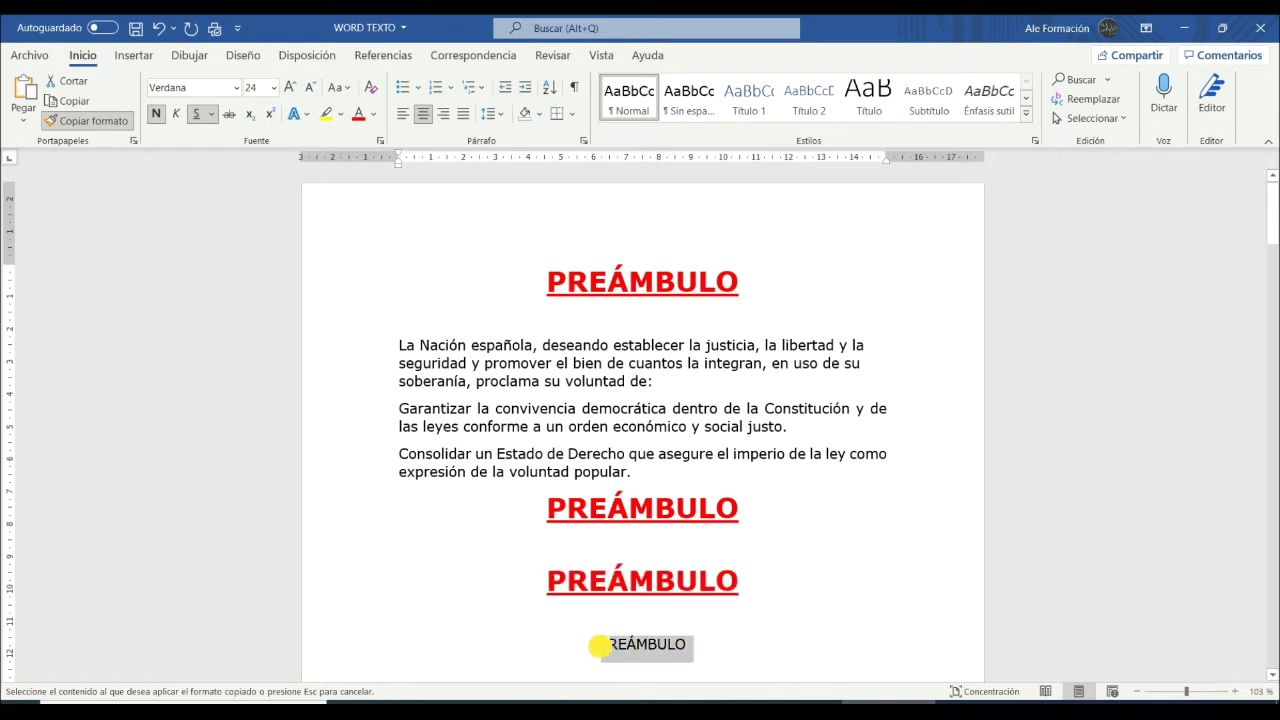
Paint the title format onto Constitución, de, establecer and española, then stop painting
{"action": "left_click", "coordinate": [800, 409]}
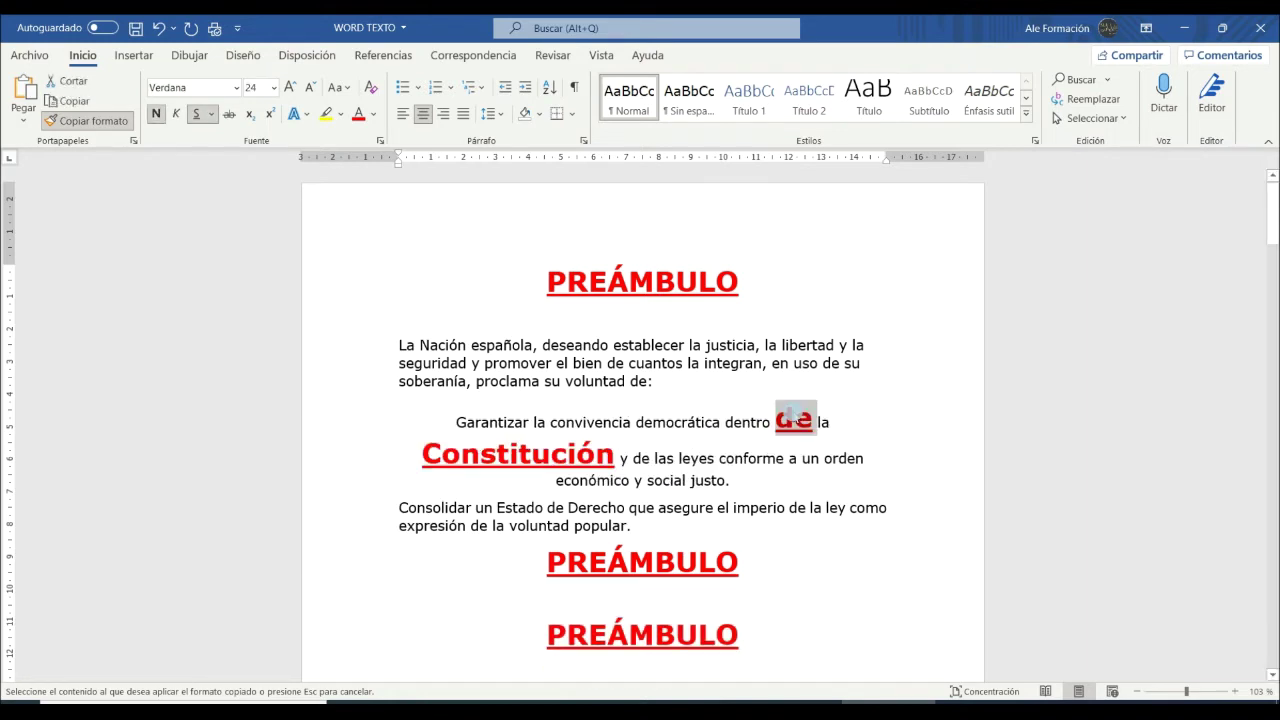
{"action": "left_click", "coordinate": [792, 420]}
{"action": "left_click", "coordinate": [617, 344]}
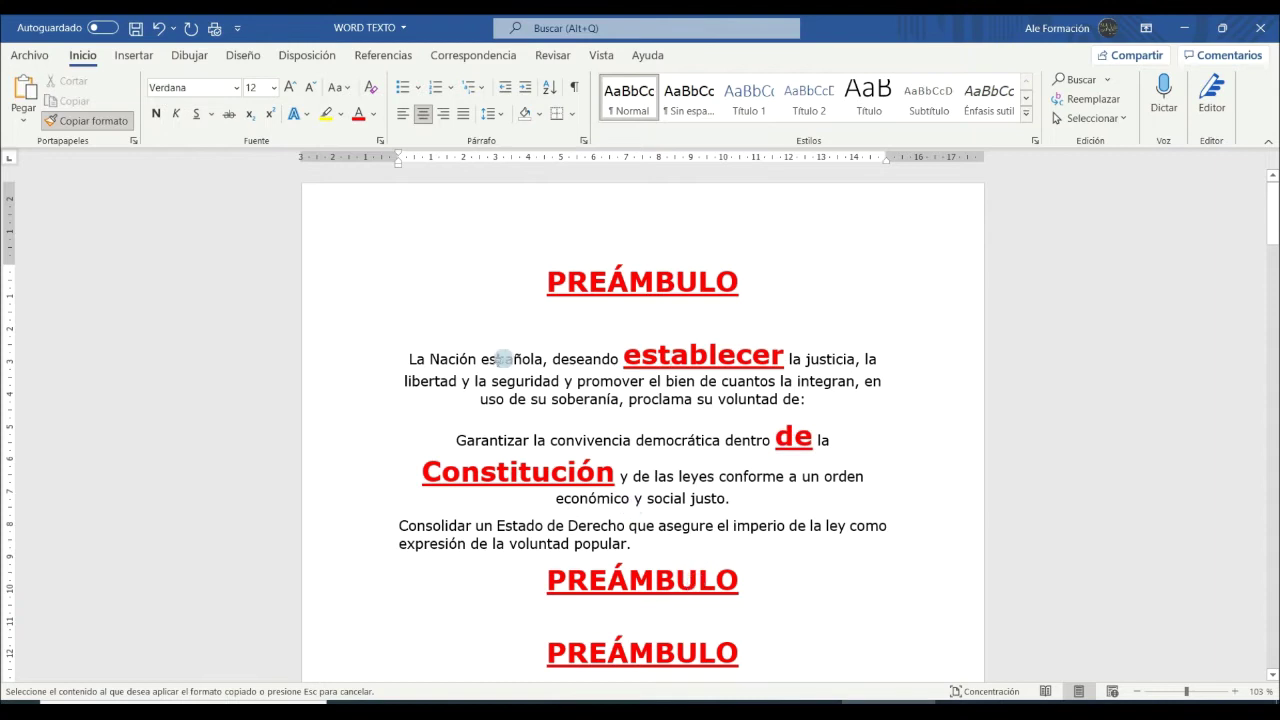
{"action": "left_click", "coordinate": [505, 357]}
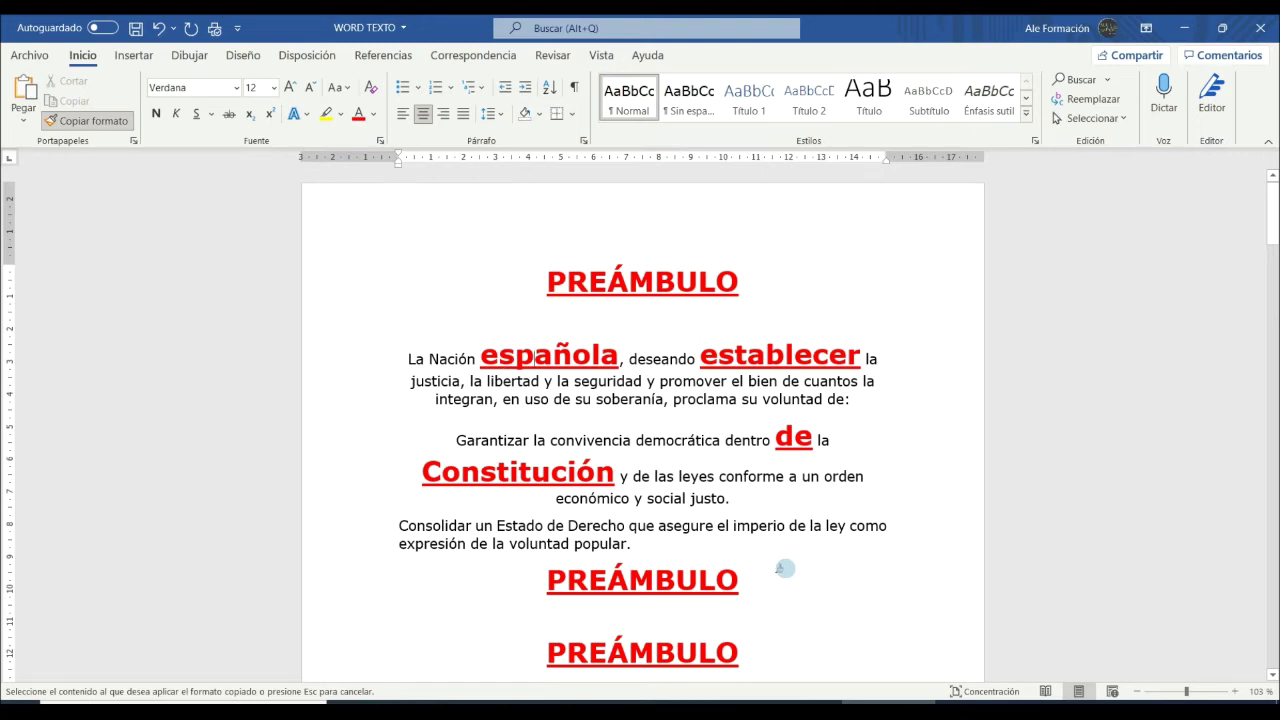
{"action": "left_click", "coordinate": [100, 123]}
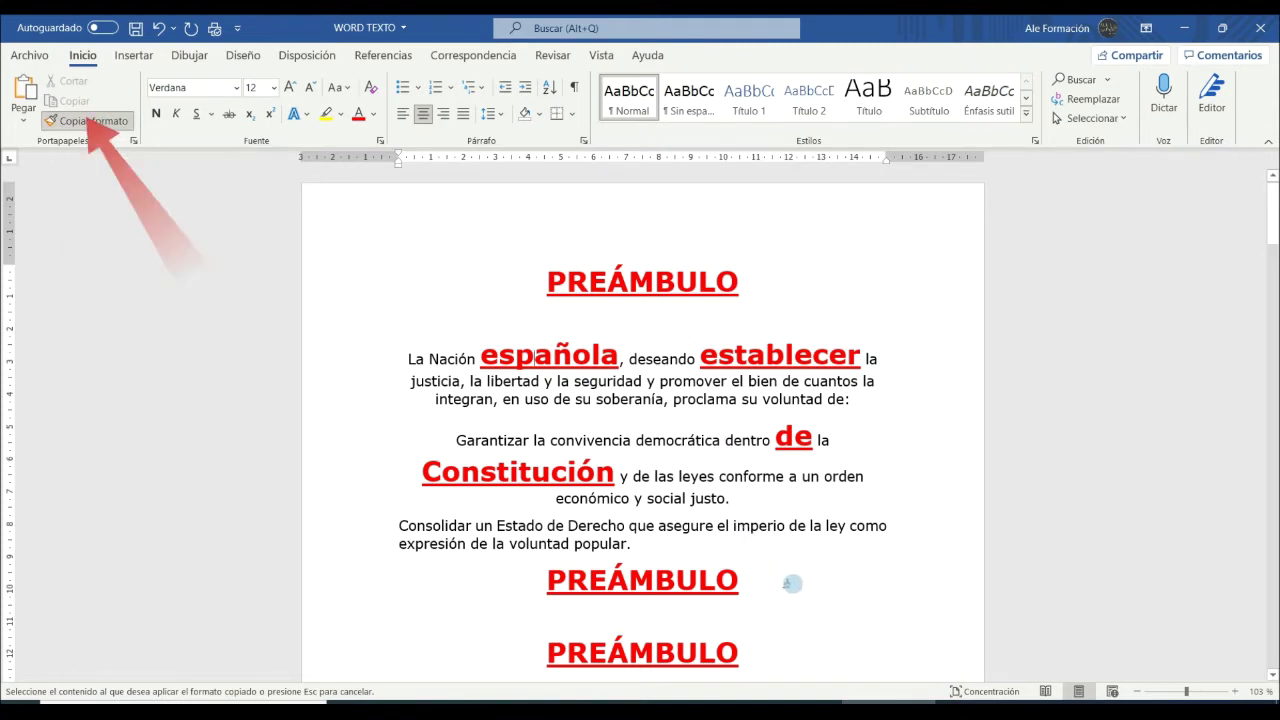
{"action": "key", "text": "Escape"}
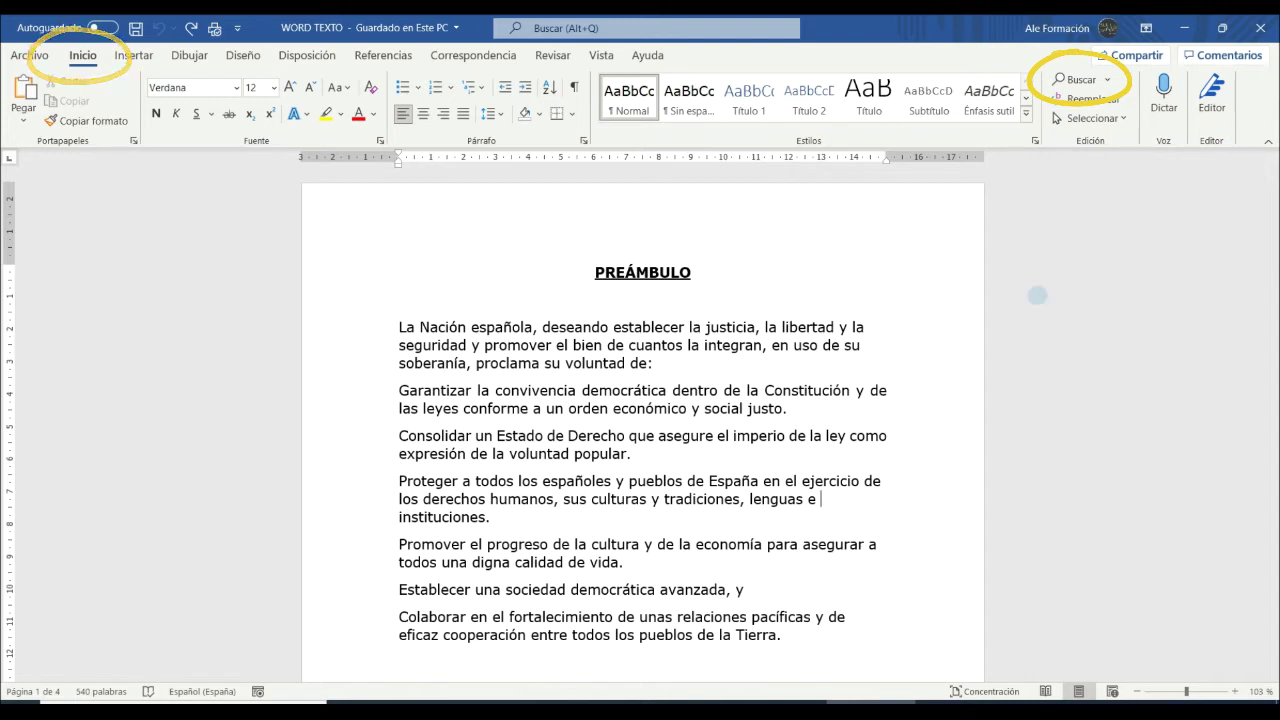
Open the Navegación search pane with Ctrl+B
{"action": "key", "text": "ctrl+b"}
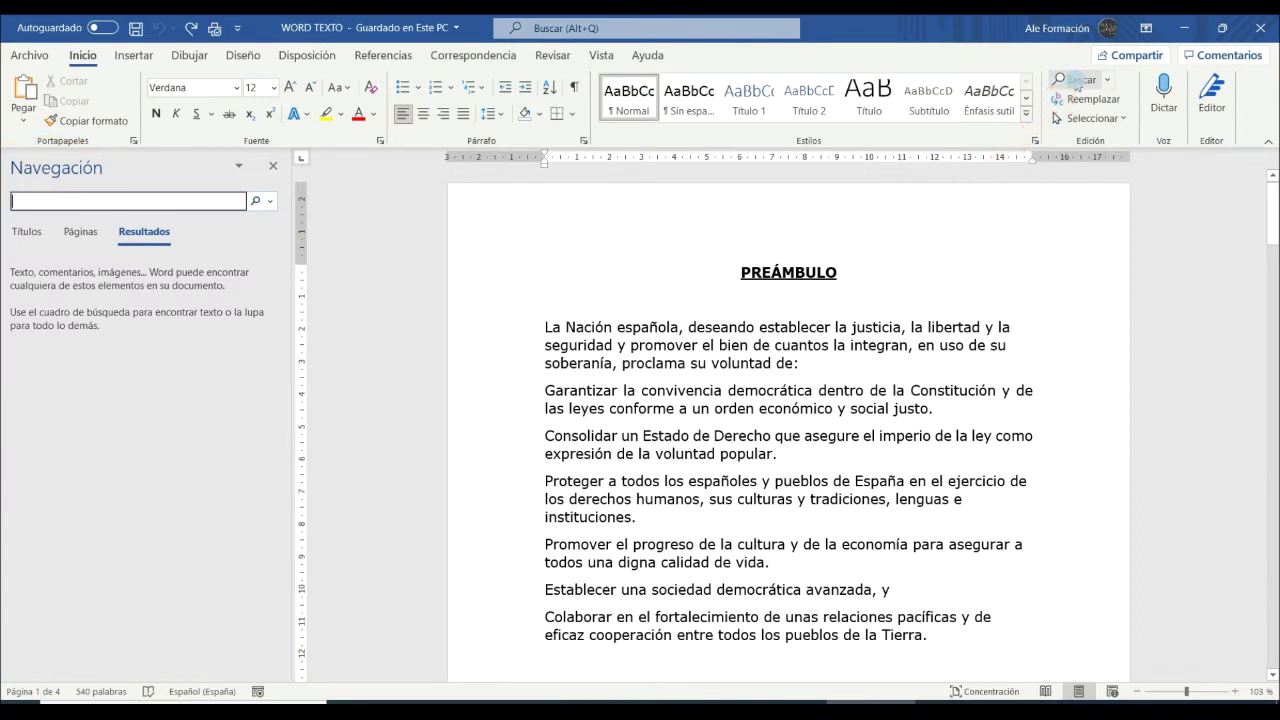
Search for ESPAÑOLA, jump to its fourth match, and show the find options
{"action": "type", "text": "ESPAÑOLA"}
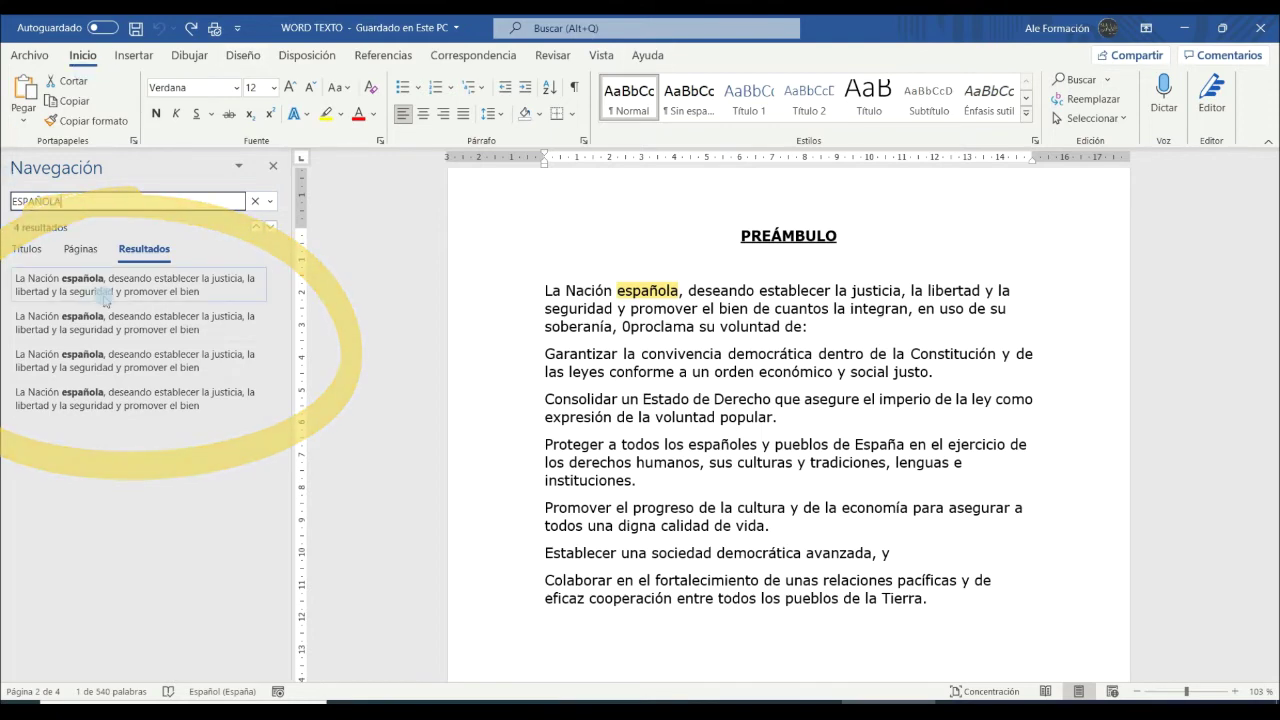
{"action": "left_click", "coordinate": [118, 397]}
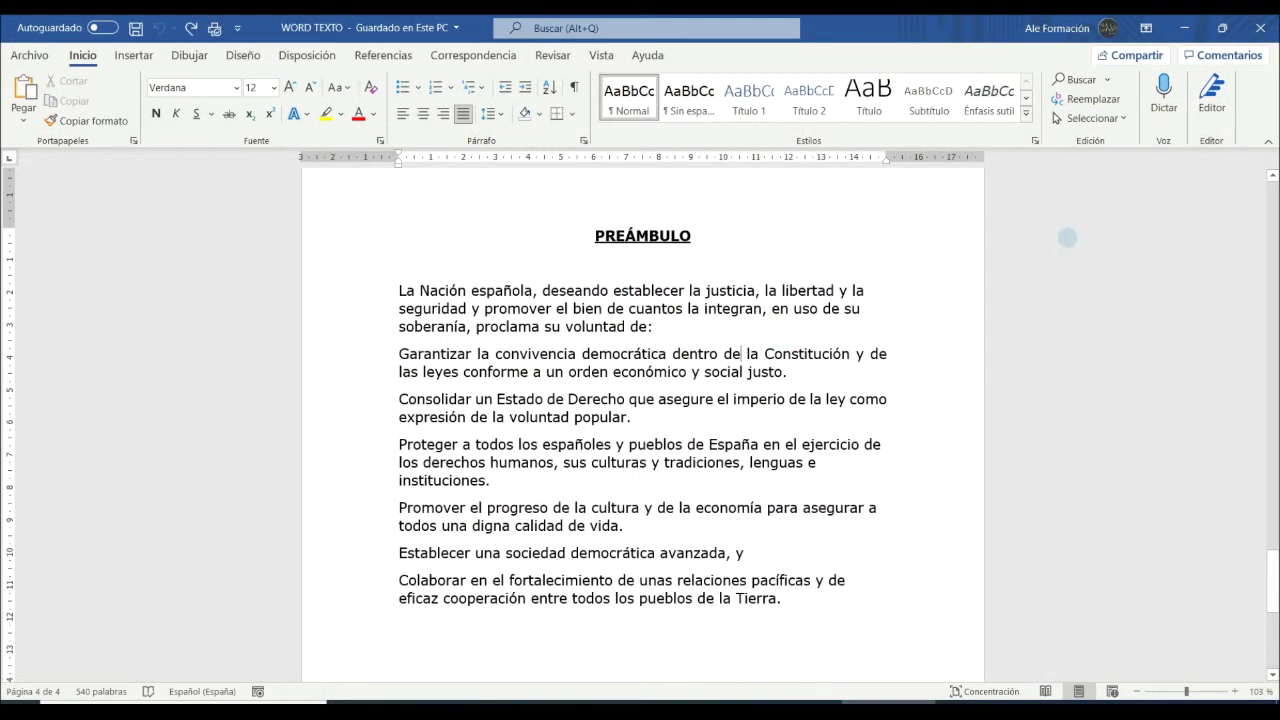
{"action": "left_click", "coordinate": [1107, 79]}
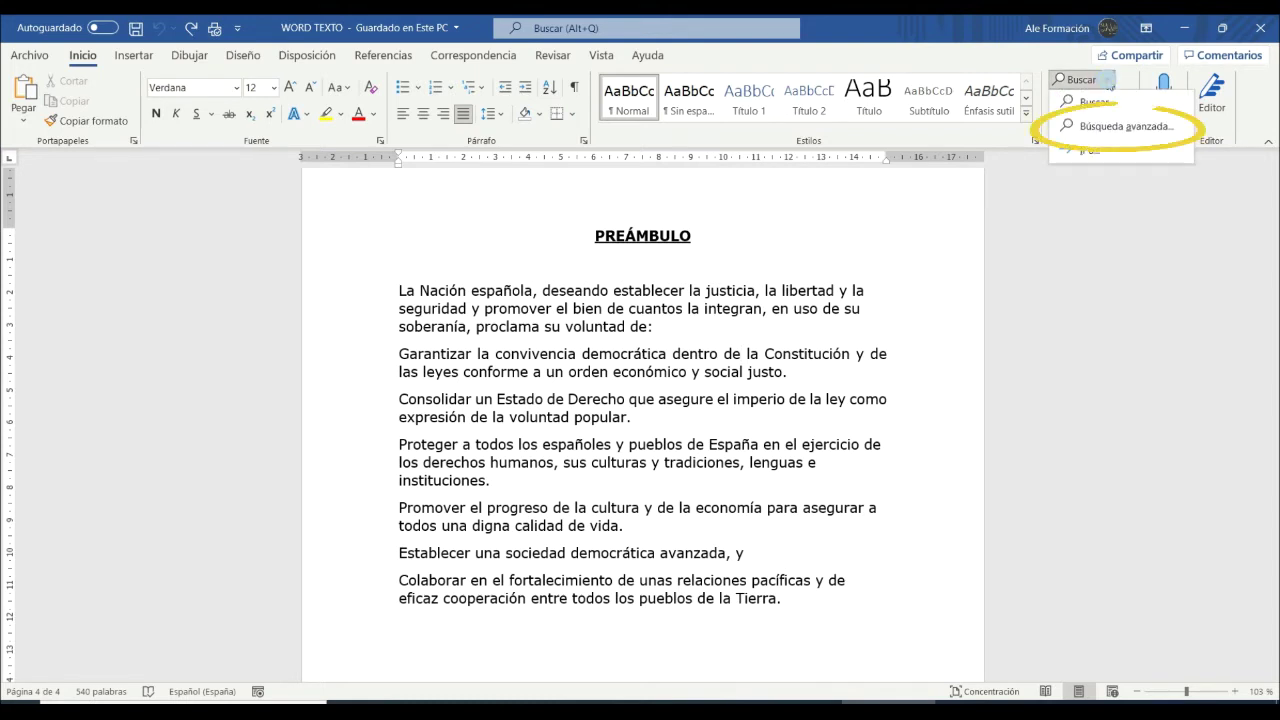
Open Buscar y reemplazar with ESPAÑOLA and find its next occurrence
{"action": "left_click", "coordinate": [1120, 124]}
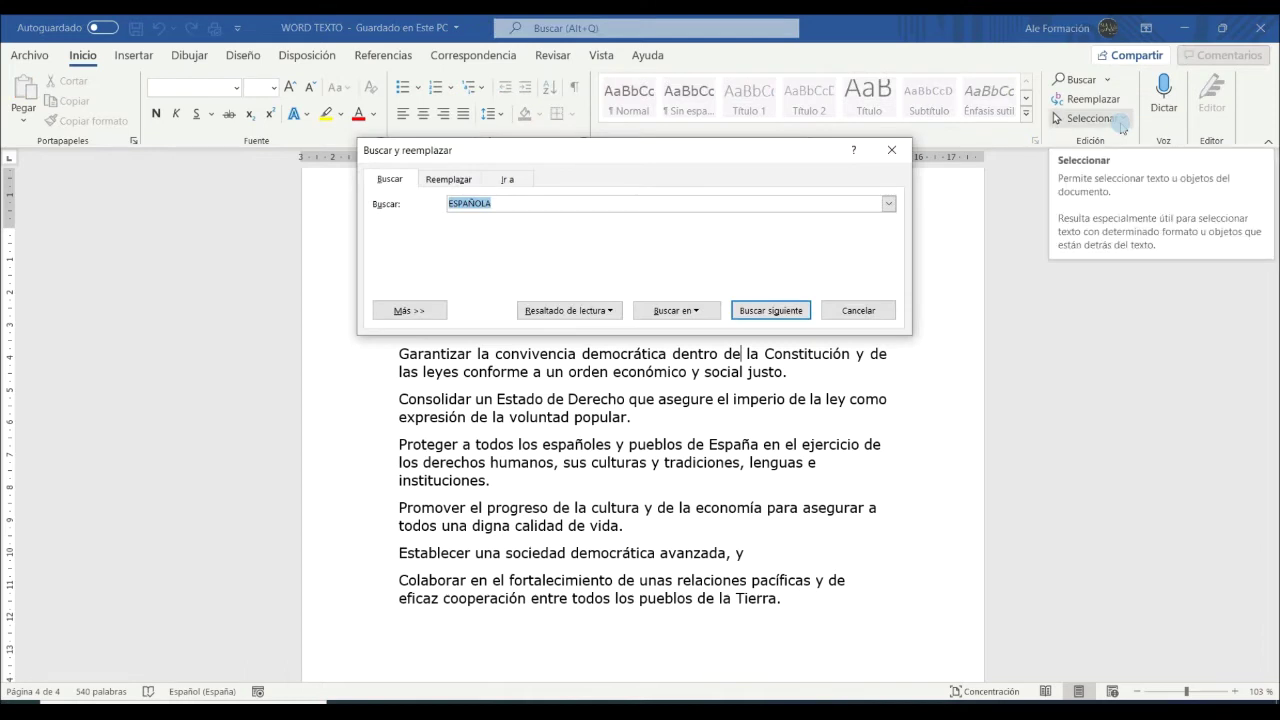
{"action": "key", "text": "BackSpace"}
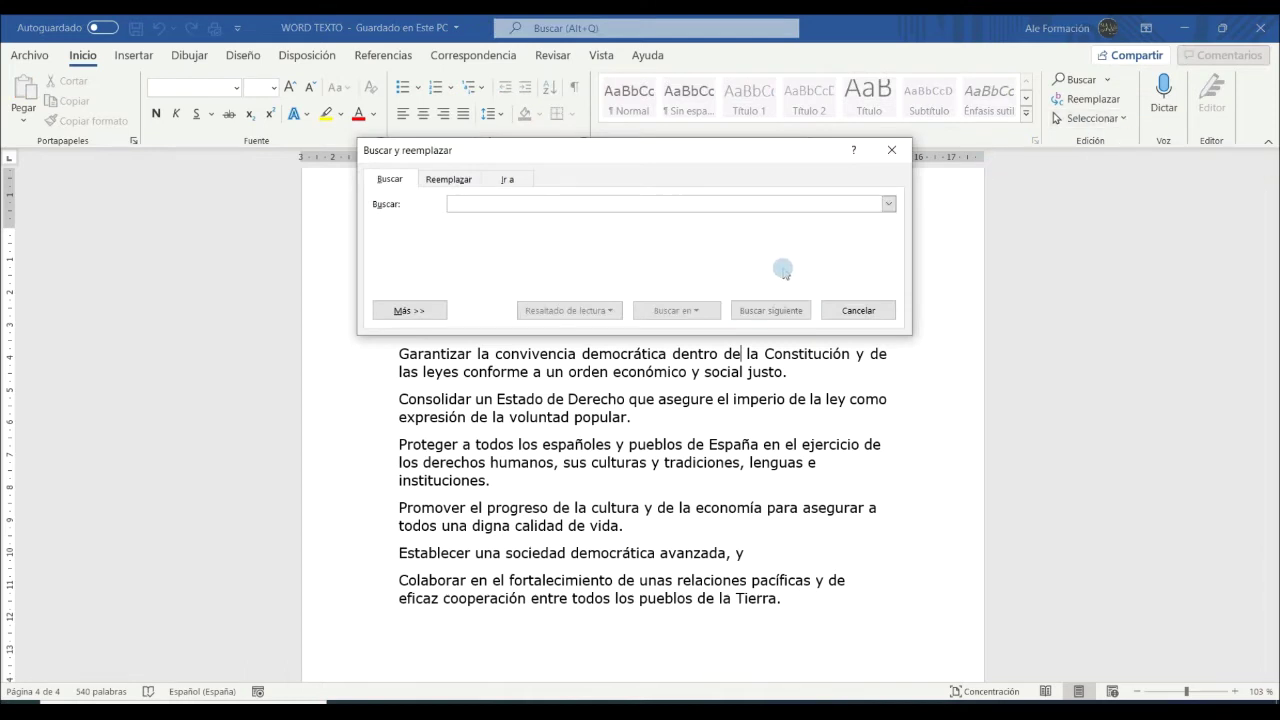
{"action": "type", "text": "ESPAÑOLA"}
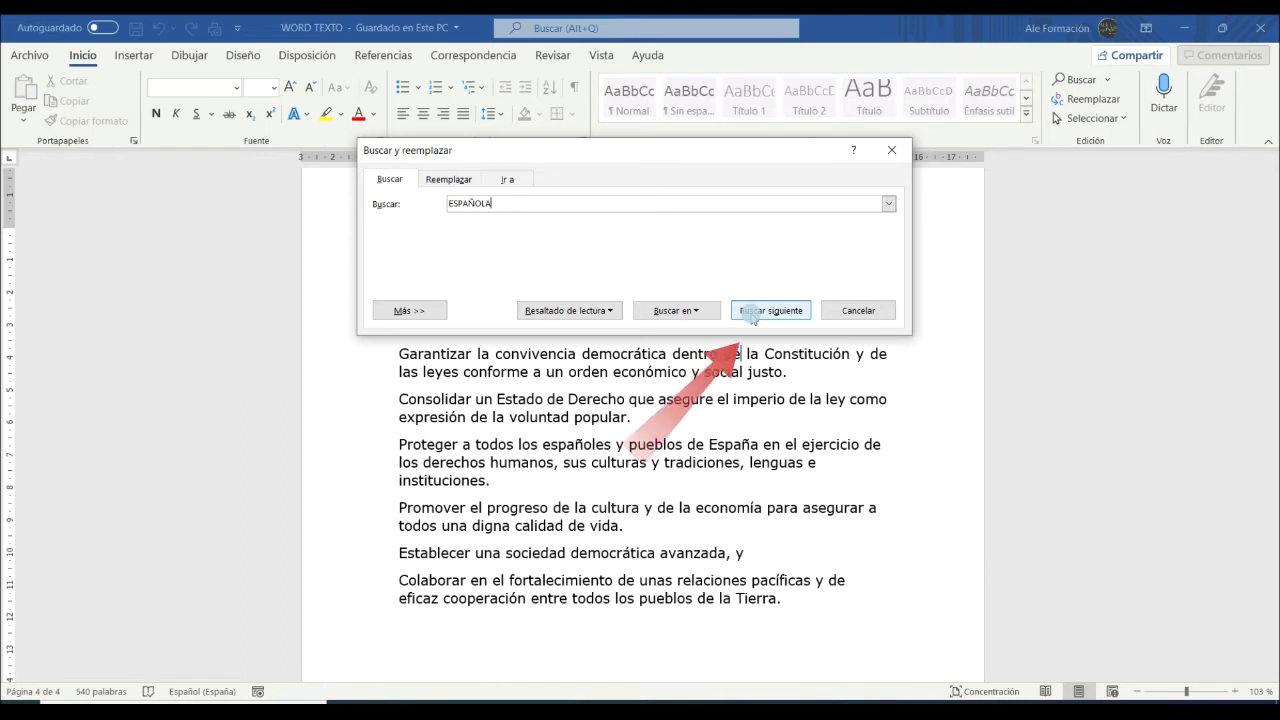
{"action": "left_click", "coordinate": [751, 312]}
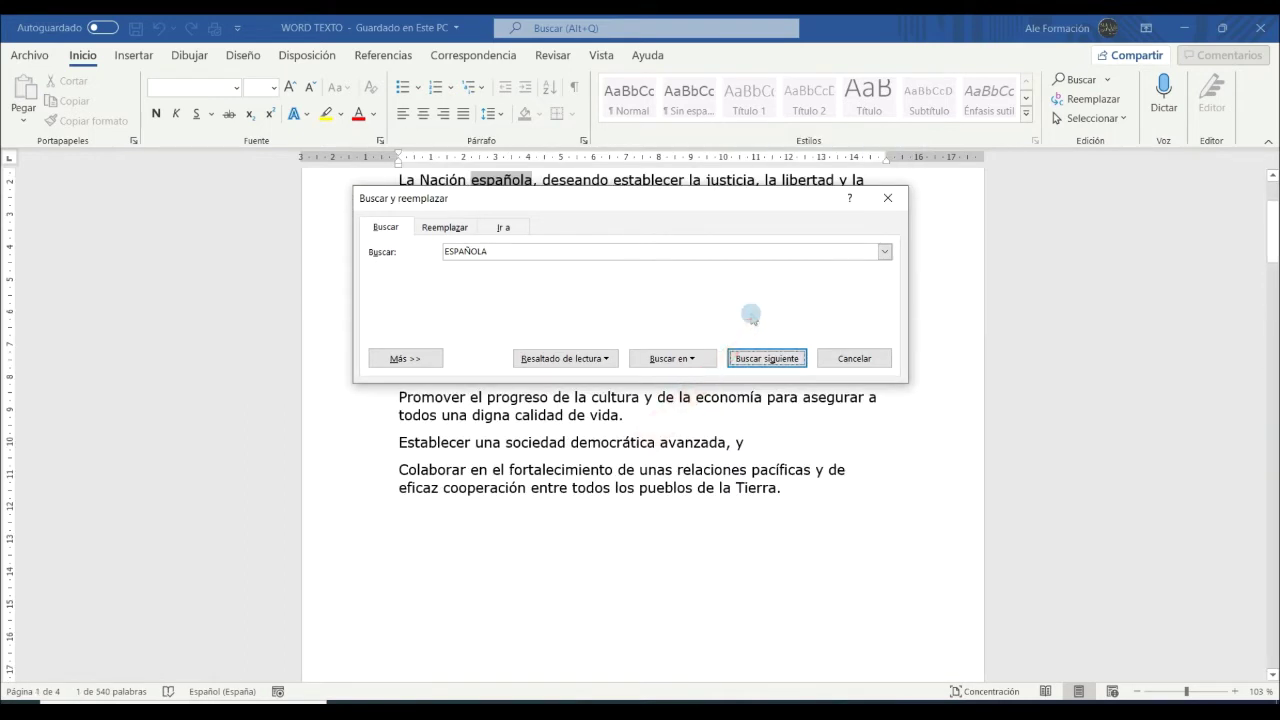
Jump to the next ESPAÑOLA match on page 2 and expand the extra search options
{"action": "left_click_drag", "start_coordinate": [682, 203], "coordinate": [685, 334]}
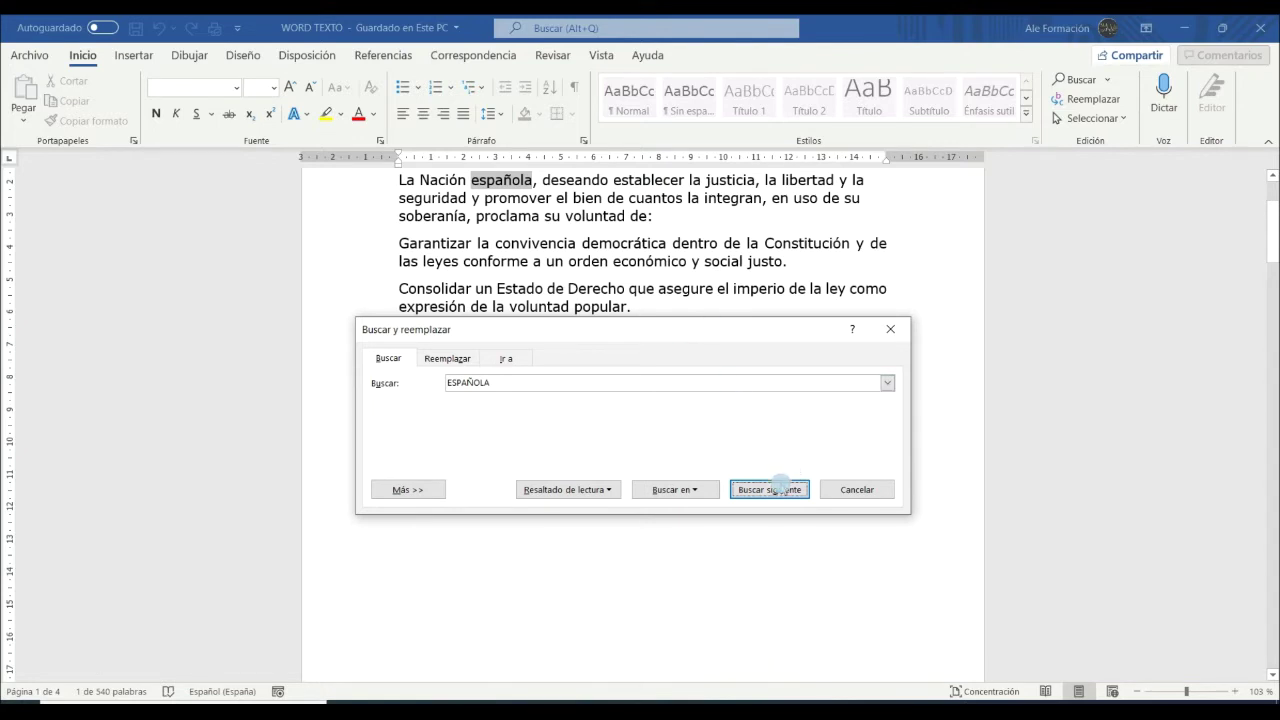
{"action": "left_click", "coordinate": [776, 490]}
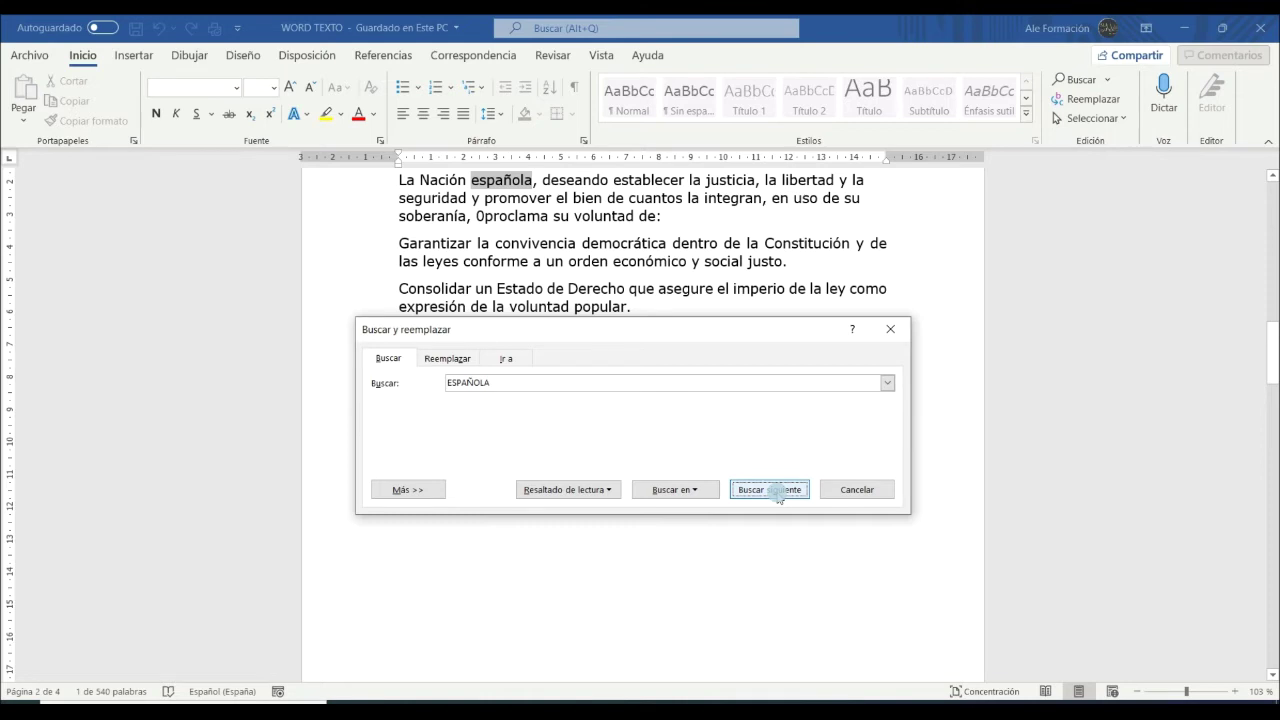
{"action": "left_click_drag", "start_coordinate": [608, 330], "coordinate": [614, 213]}
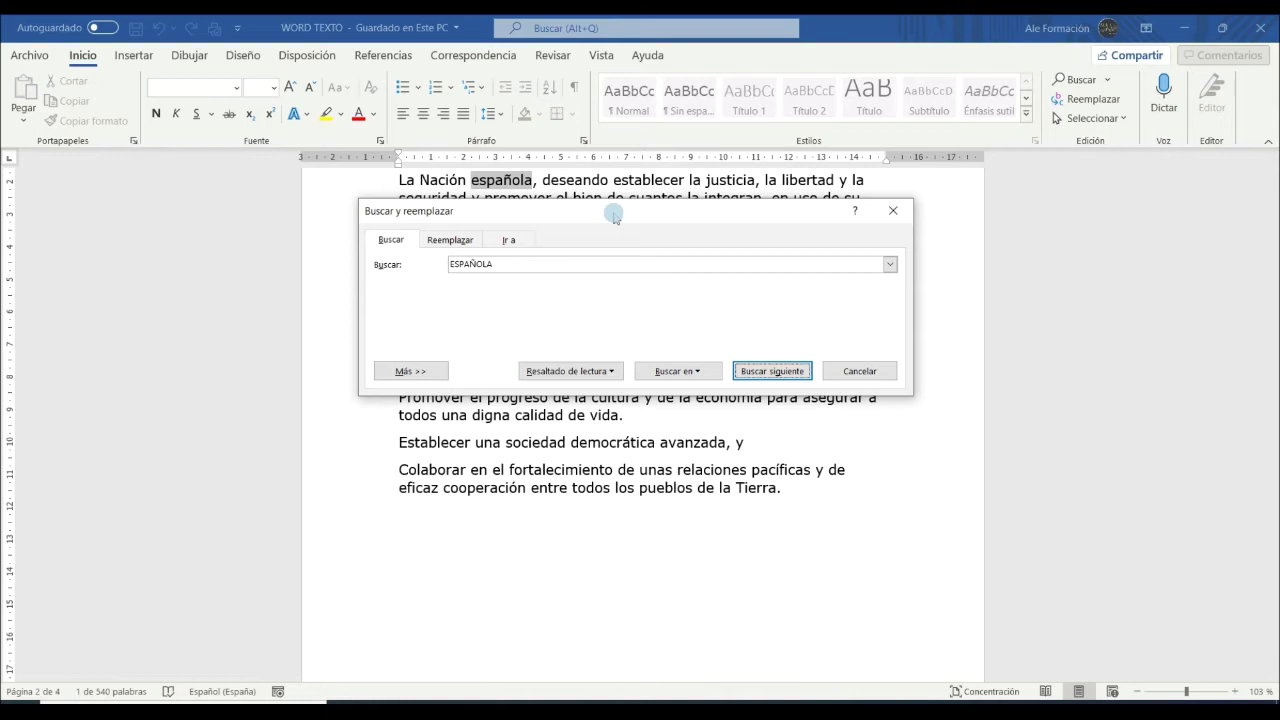
{"action": "left_click", "coordinate": [420, 371]}
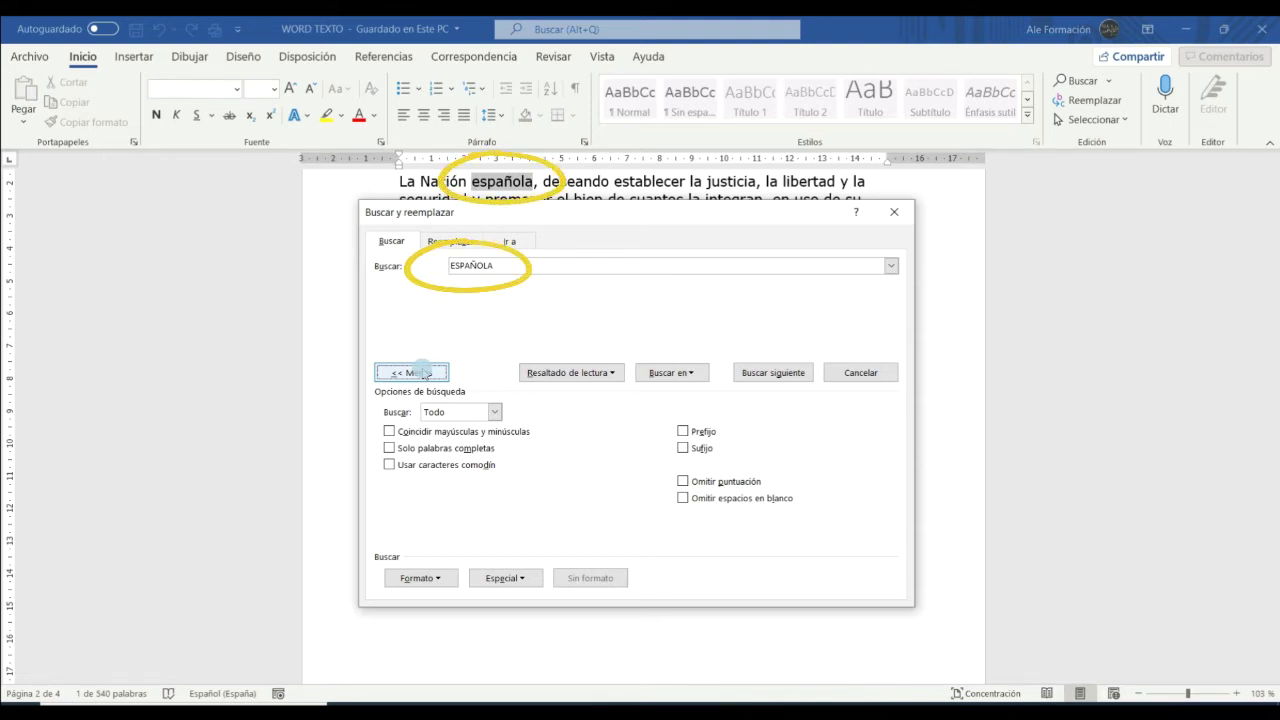
Search for ESPAÑOLA with match case on until Word reports no further matches
{"action": "left_click", "coordinate": [389, 431]}
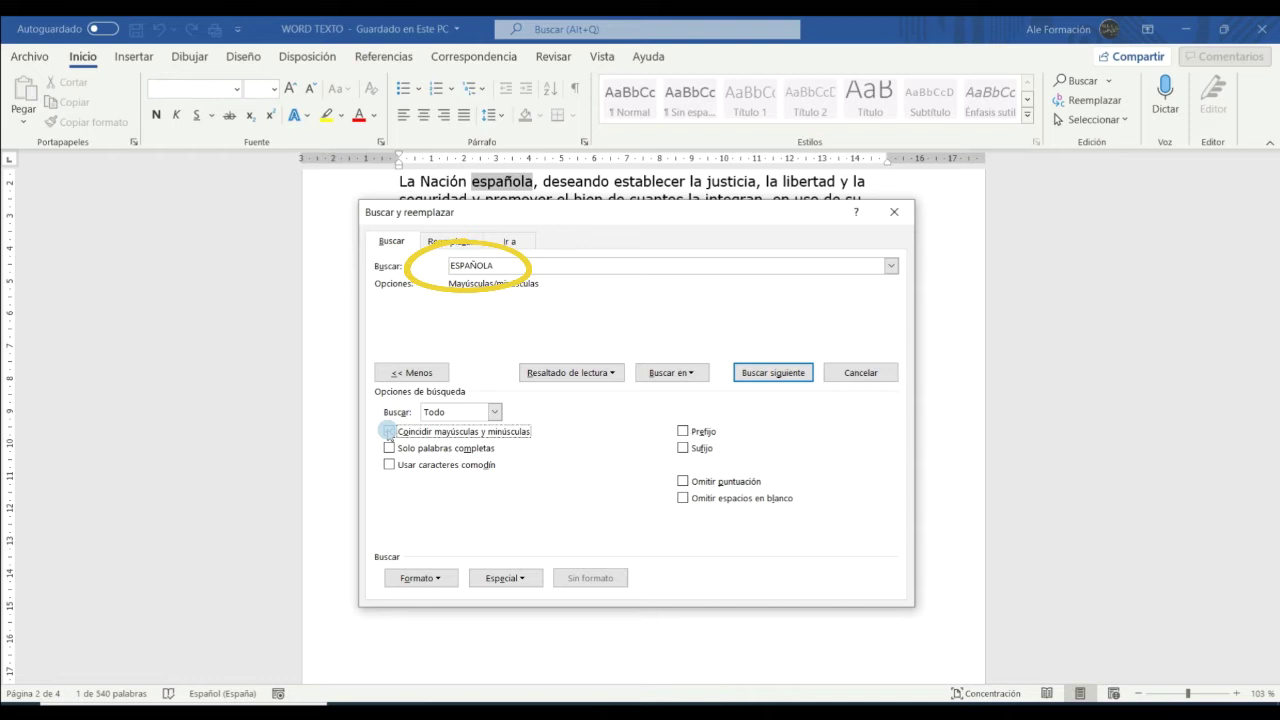
{"action": "left_click", "coordinate": [769, 374]}
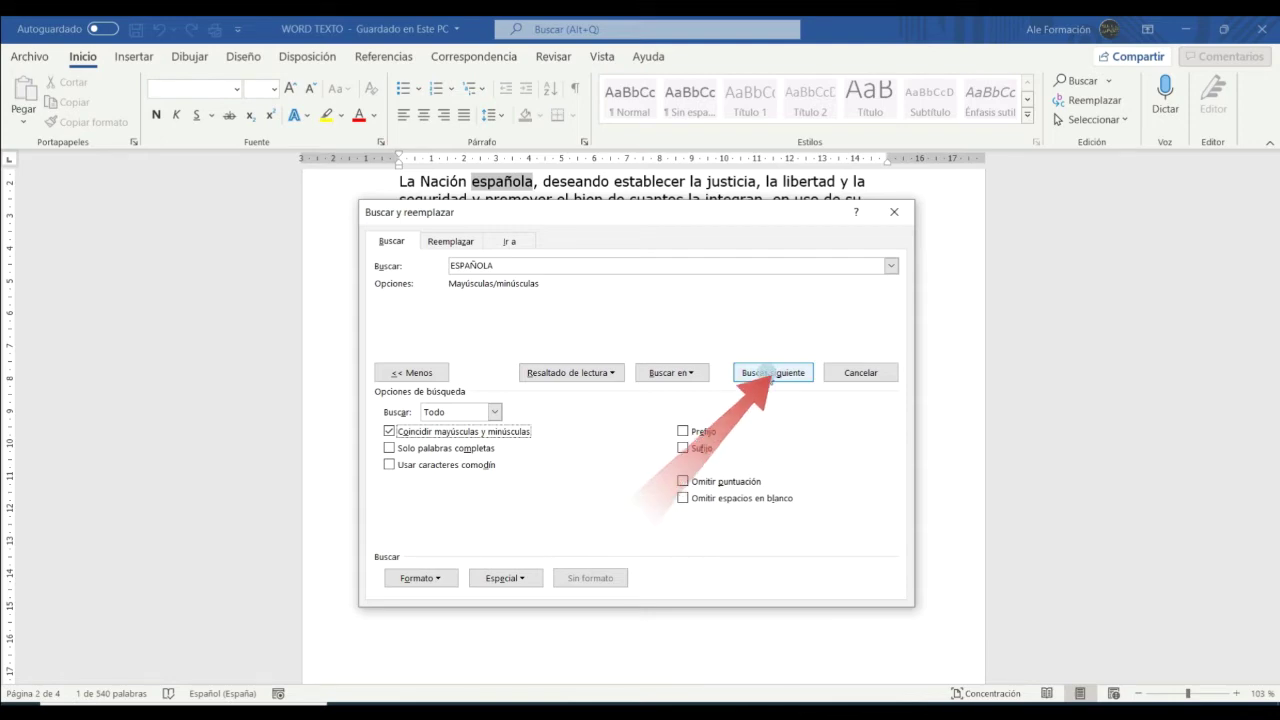
{"action": "left_click", "coordinate": [769, 374]}
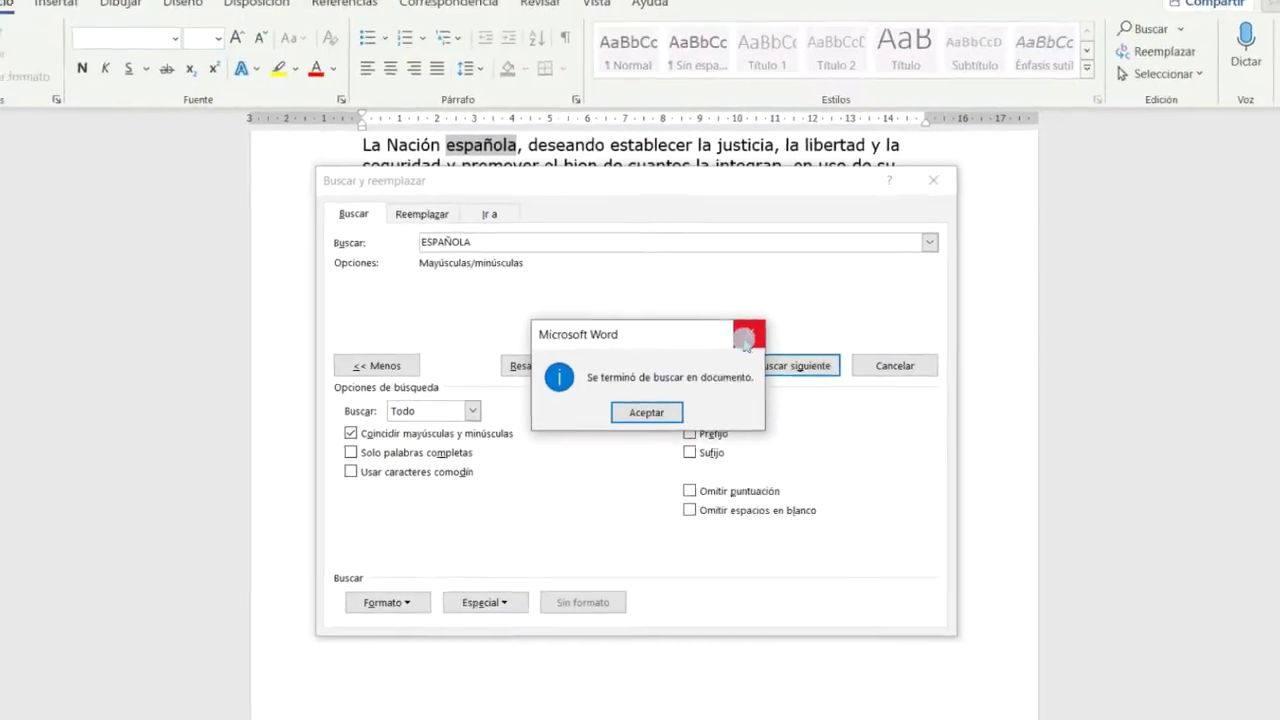
{"action": "left_click", "coordinate": [745, 338]}
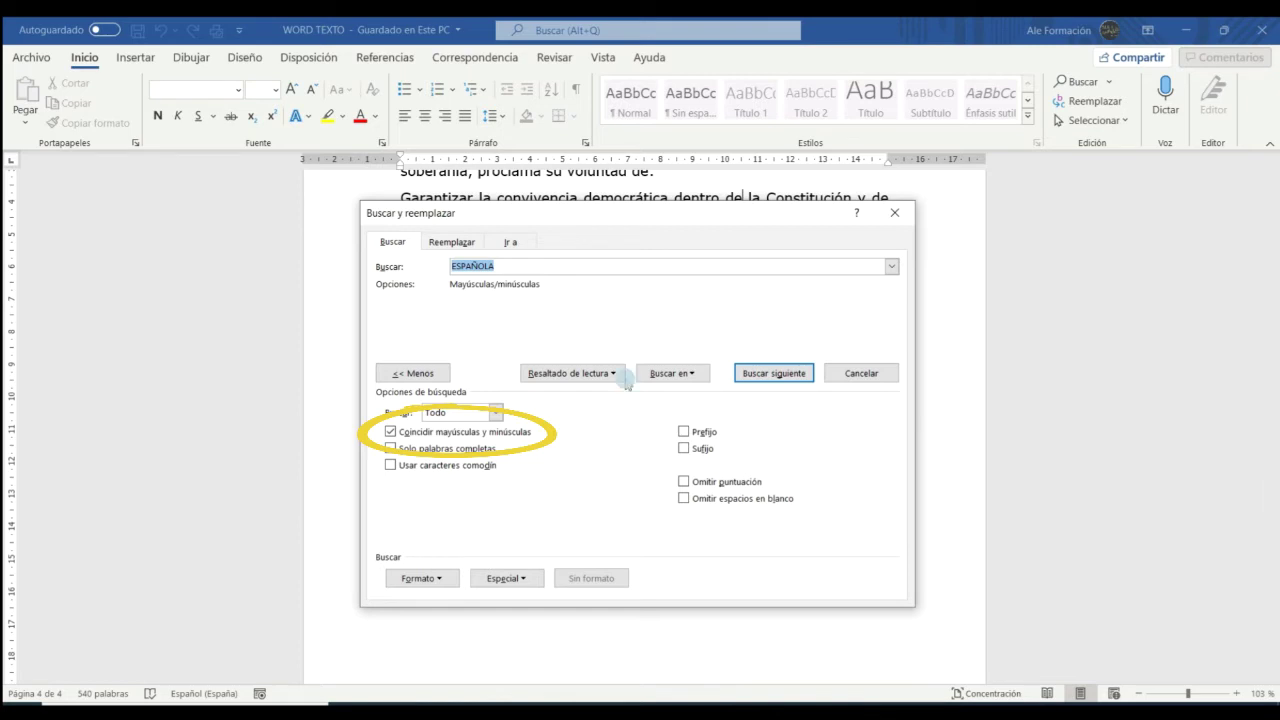
Search for 'de' without case matching, finding it inside 'orden', then restrict to whole words
{"action": "left_click", "coordinate": [390, 431]}
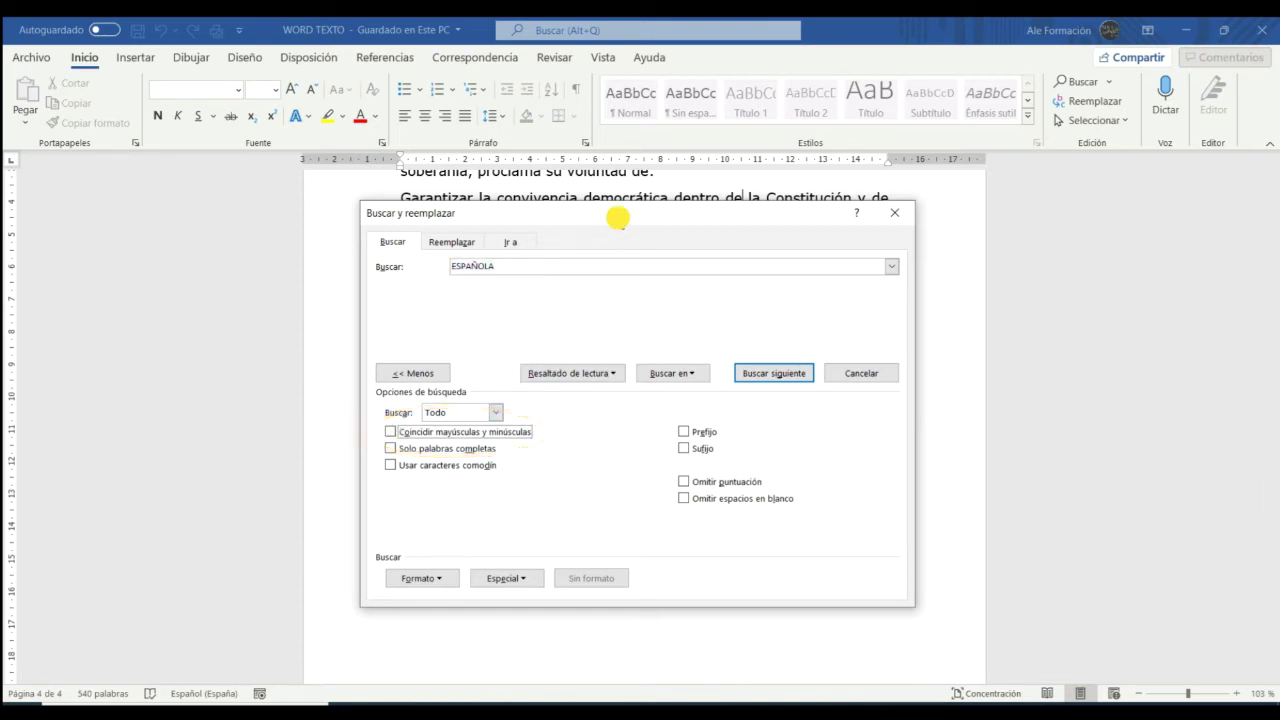
{"action": "left_click_drag", "start_coordinate": [604, 232], "coordinate": [619, 294]}
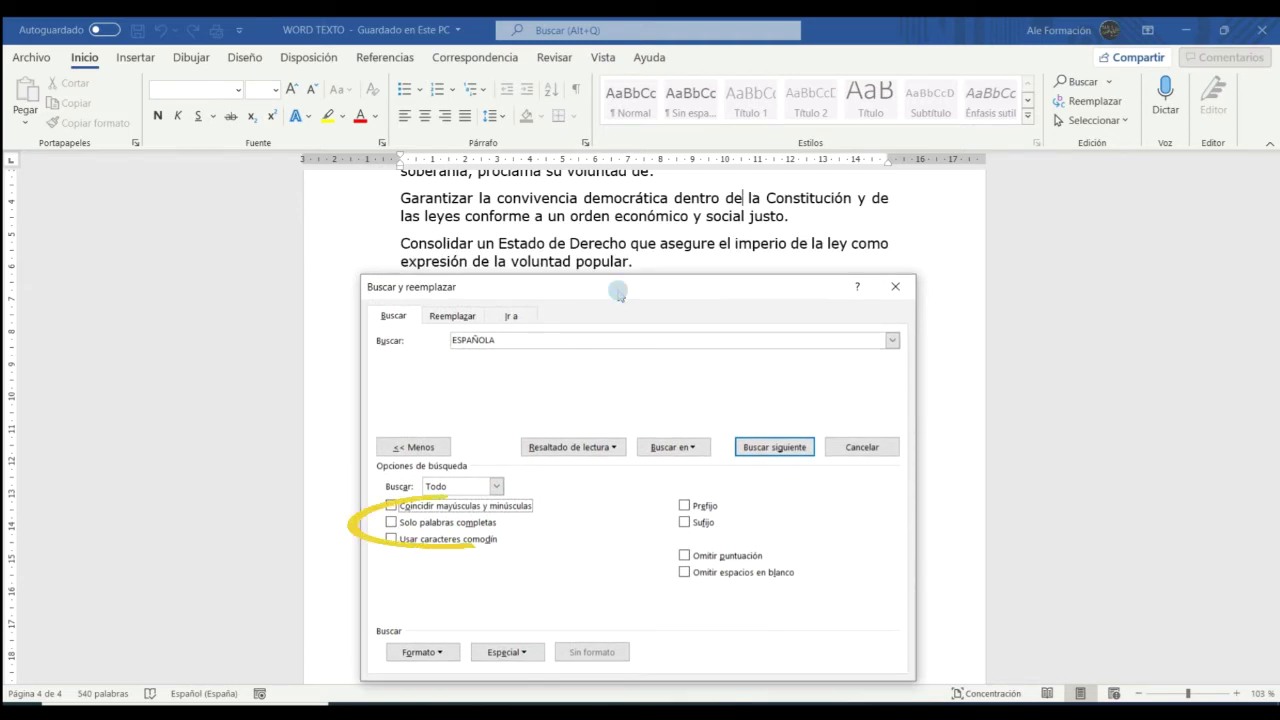
{"action": "left_click_drag", "start_coordinate": [528, 340], "coordinate": [457, 344]}
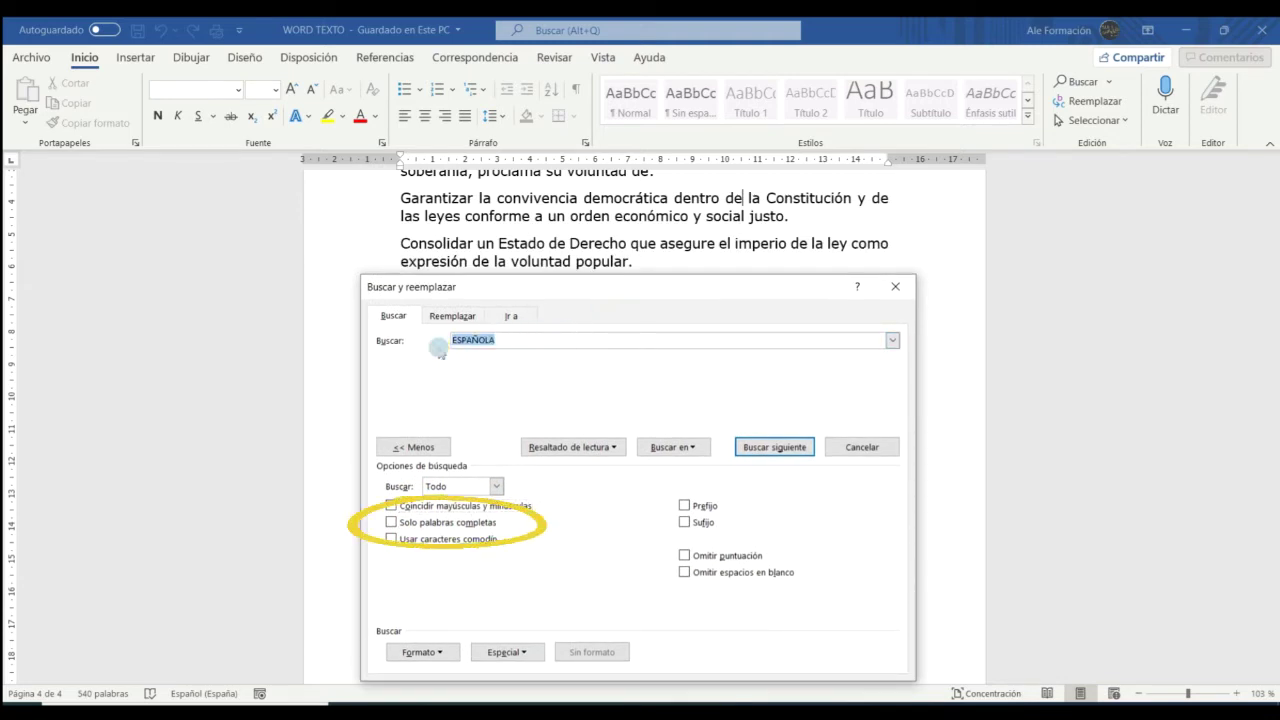
{"action": "type", "text": "de"}
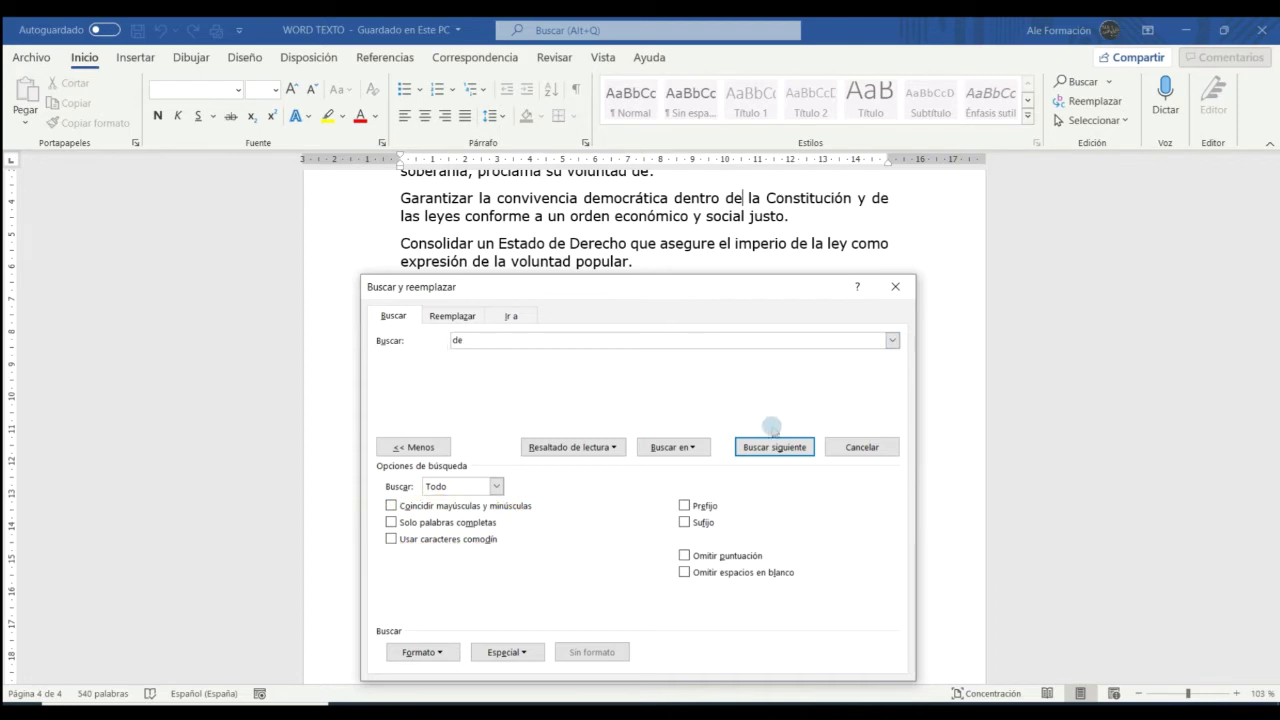
{"action": "left_click", "coordinate": [773, 452]}
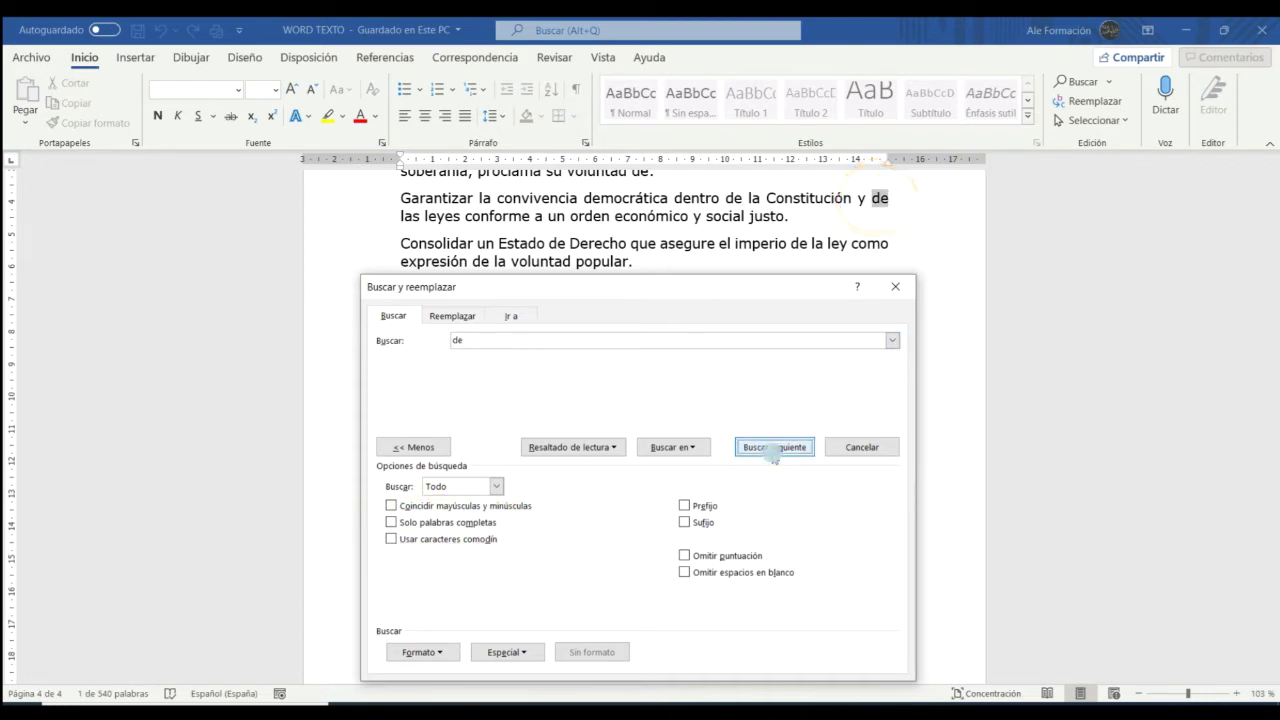
{"action": "left_click", "coordinate": [773, 452]}
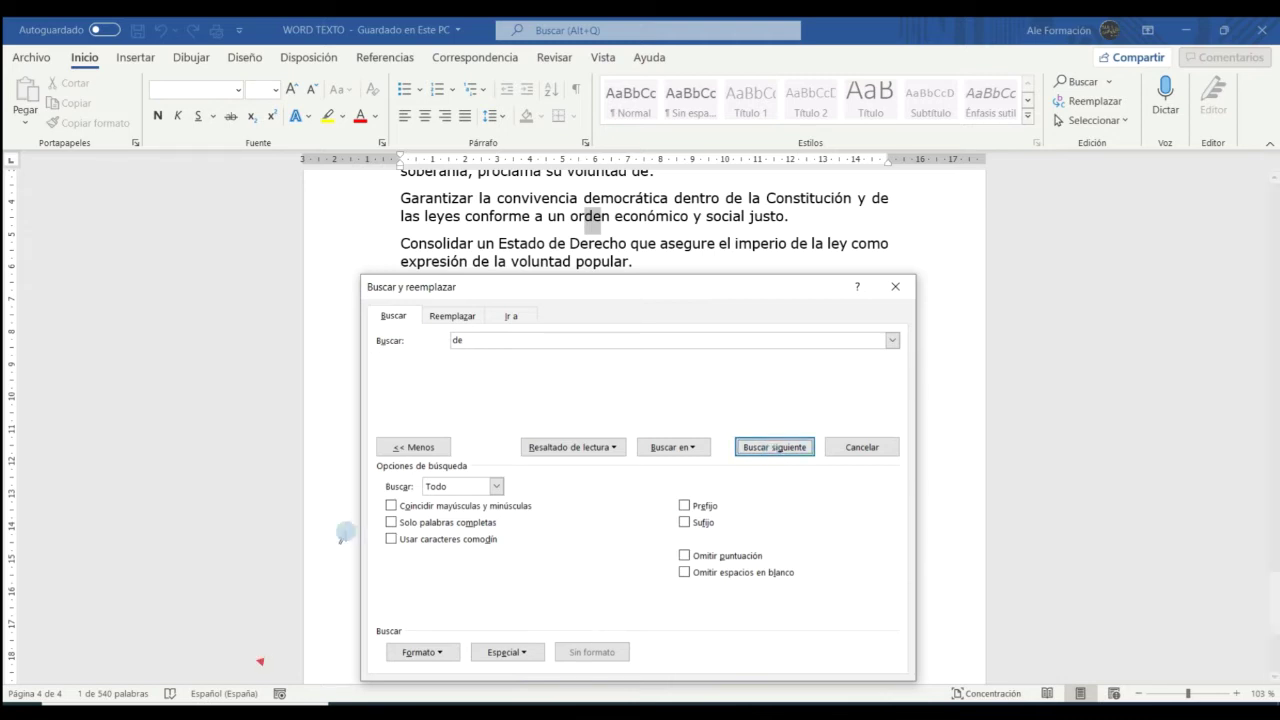
{"action": "left_click", "coordinate": [391, 522]}
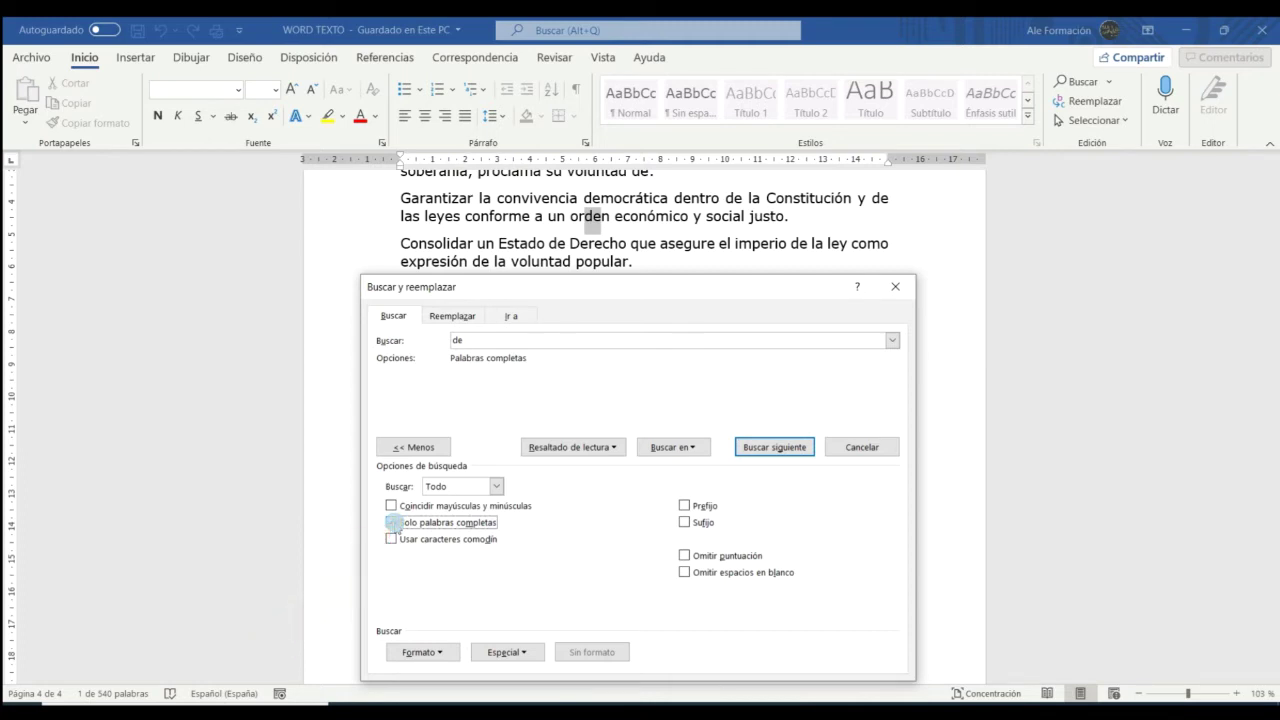
Step through whole-word 'de' matches to the Promover paragraph, then untick Solo palabras completas
{"action": "left_click", "coordinate": [752, 447]}
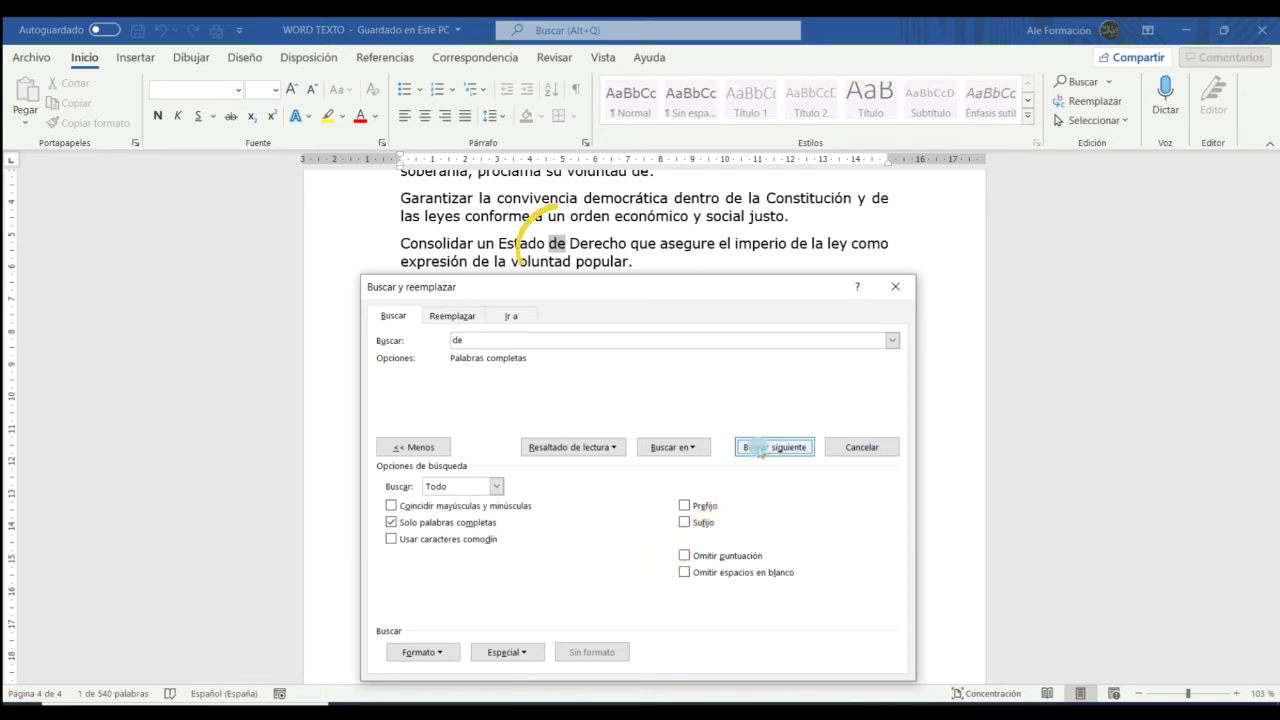
{"action": "left_click", "coordinate": [760, 451]}
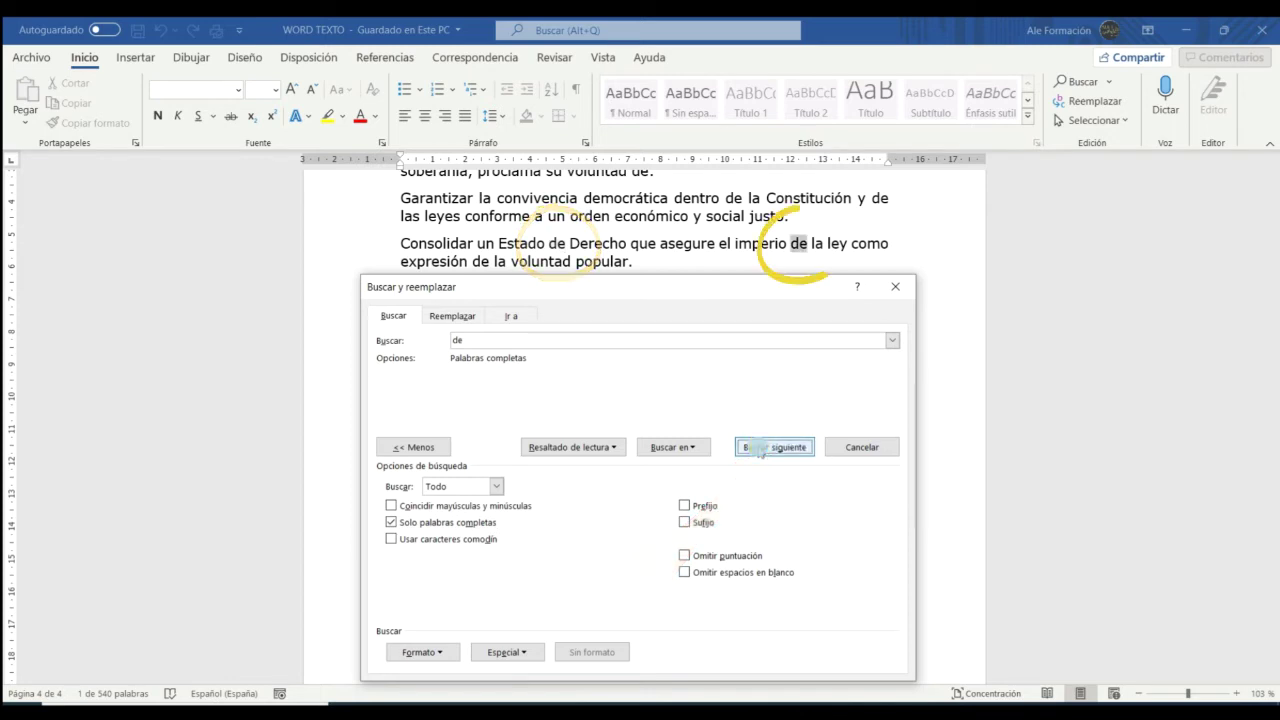
{"action": "left_click", "coordinate": [760, 447]}
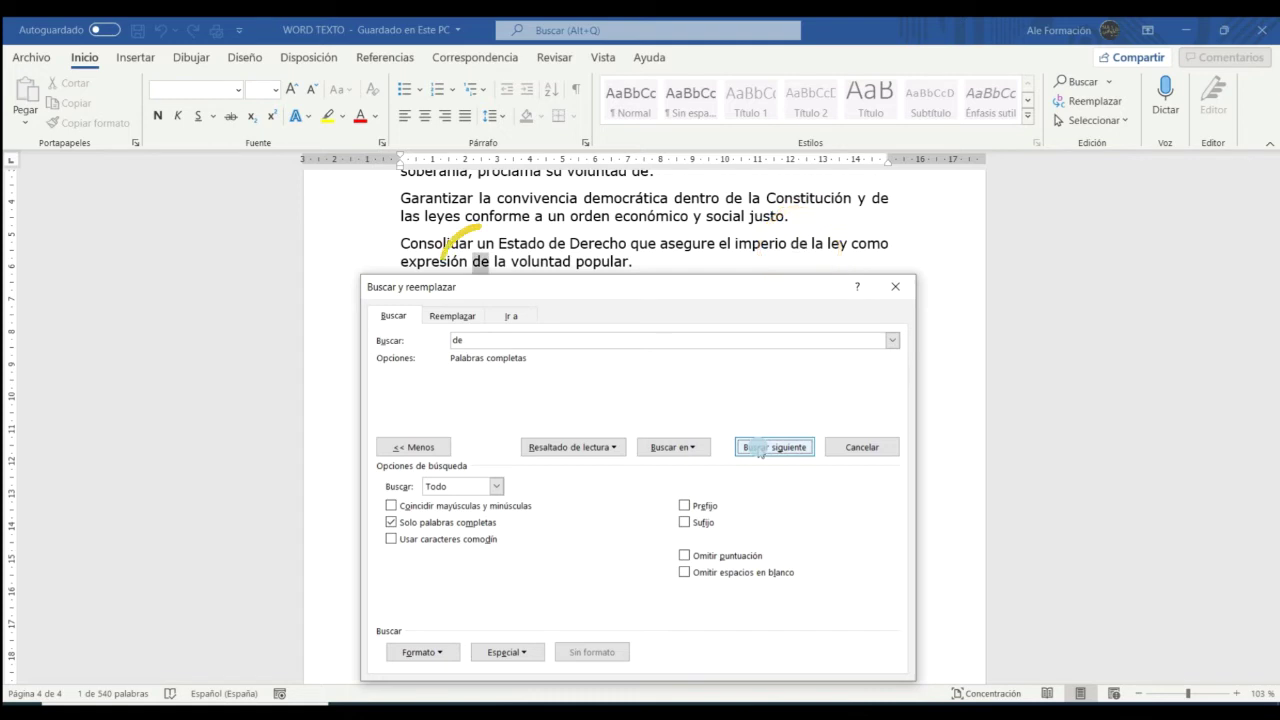
{"action": "left_click", "coordinate": [760, 449]}
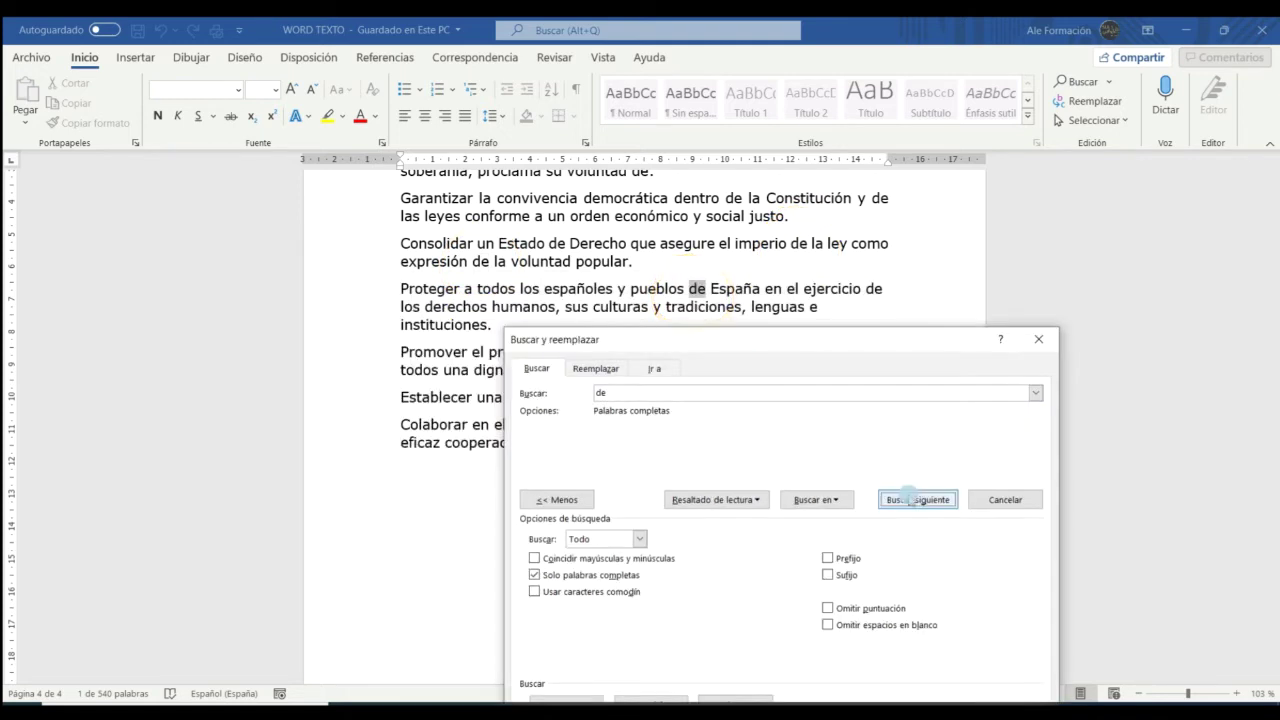
{"action": "left_click", "coordinate": [911, 500]}
{"action": "left_click", "coordinate": [911, 500]}
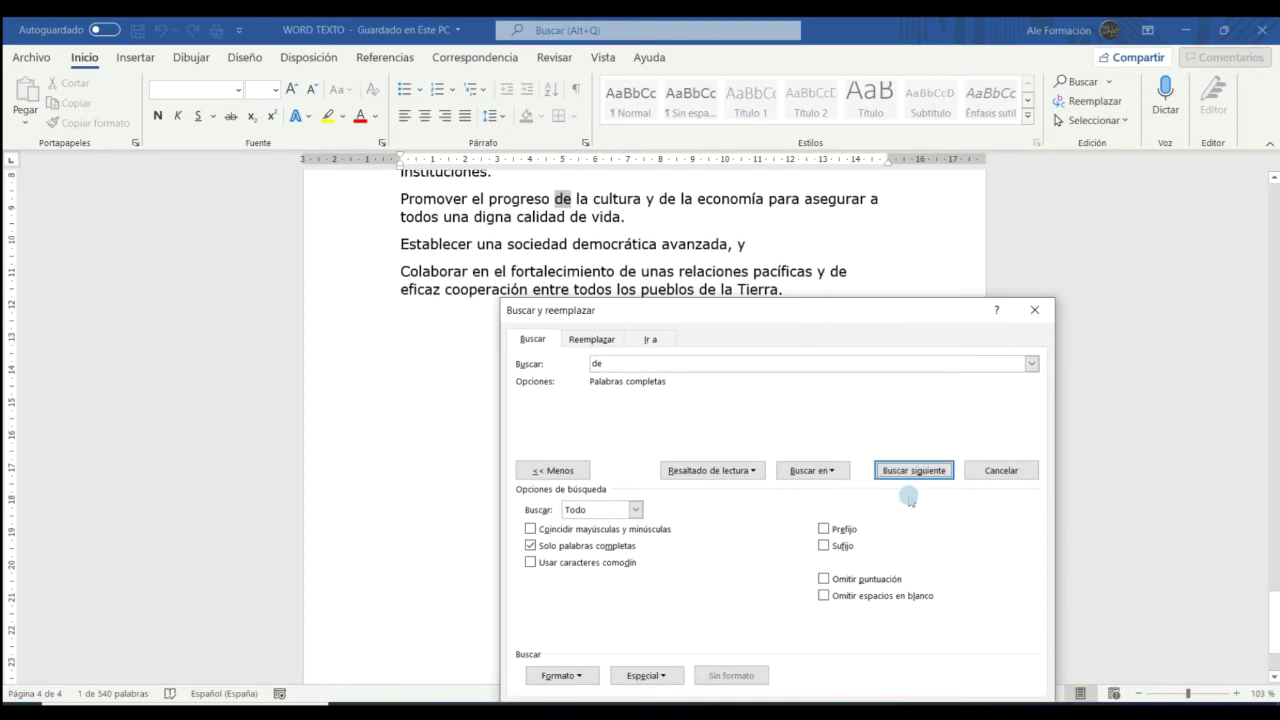
{"action": "left_click_drag", "start_coordinate": [748, 322], "coordinate": [697, 153]}
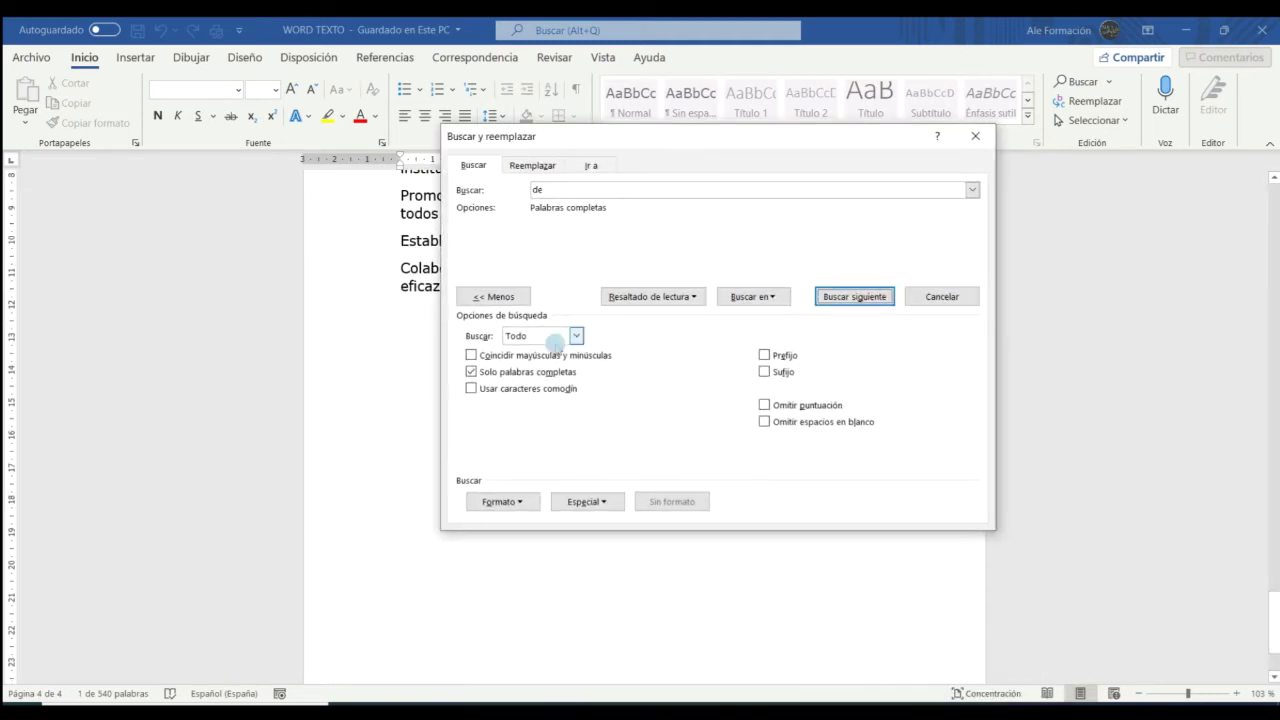
{"action": "left_click", "coordinate": [520, 371]}
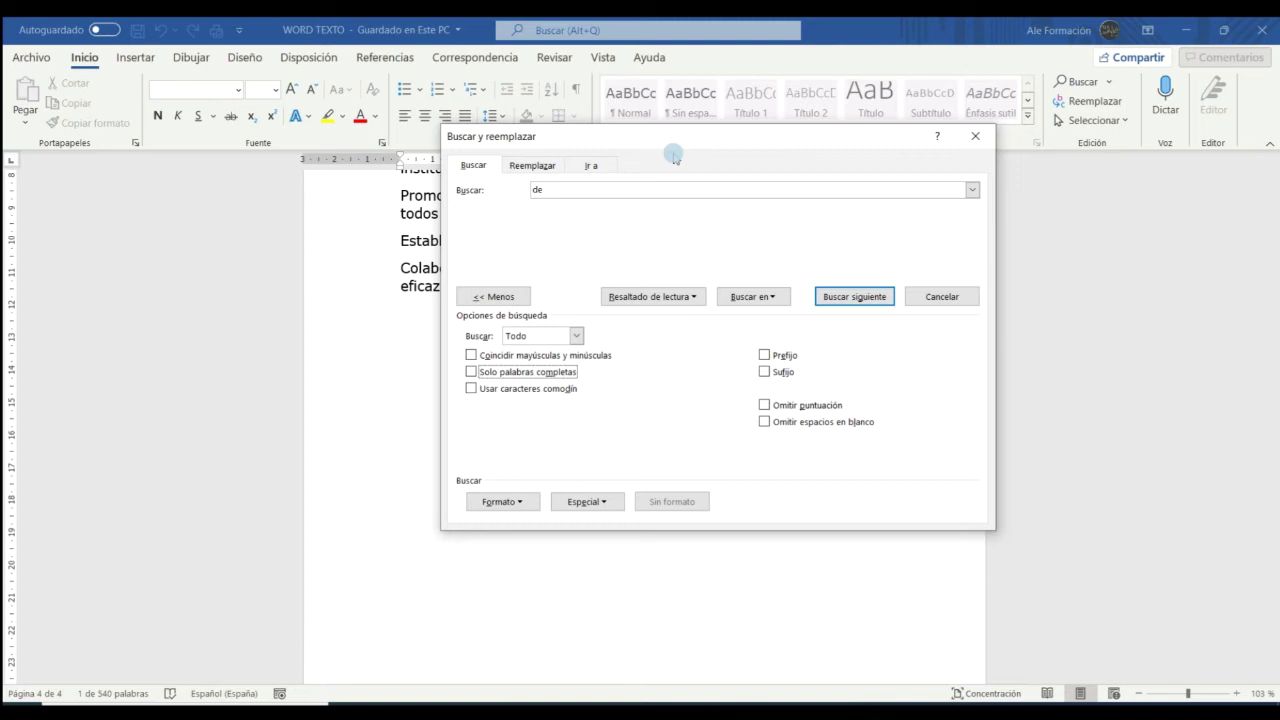
Search plainly for 'p^o', dismiss the no-match message, then enable Usar caracteres comodín
{"action": "left_click", "coordinate": [516, 194]}
{"action": "type", "text": "p"}
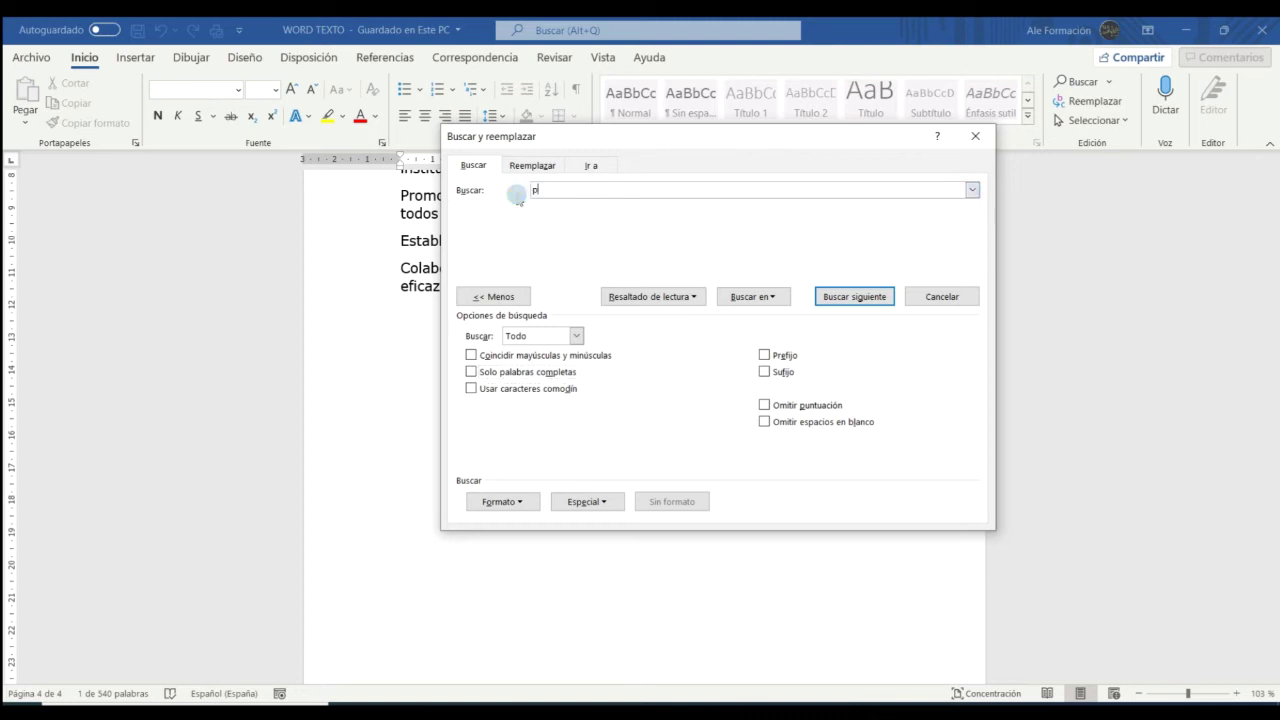
{"action": "type", "text": "^"}
{"action": "type", "text": "o"}
{"action": "left_click_drag", "start_coordinate": [700, 137], "coordinate": [610, 296]}
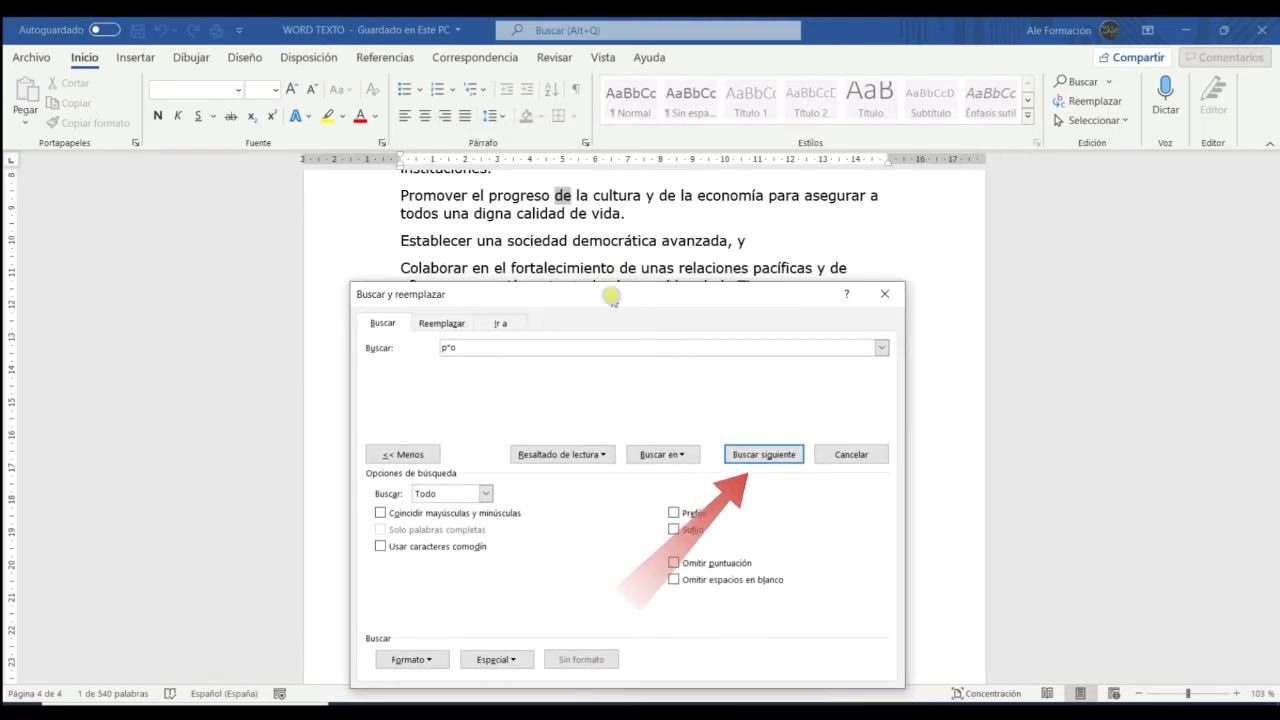
{"action": "left_click", "coordinate": [758, 454]}
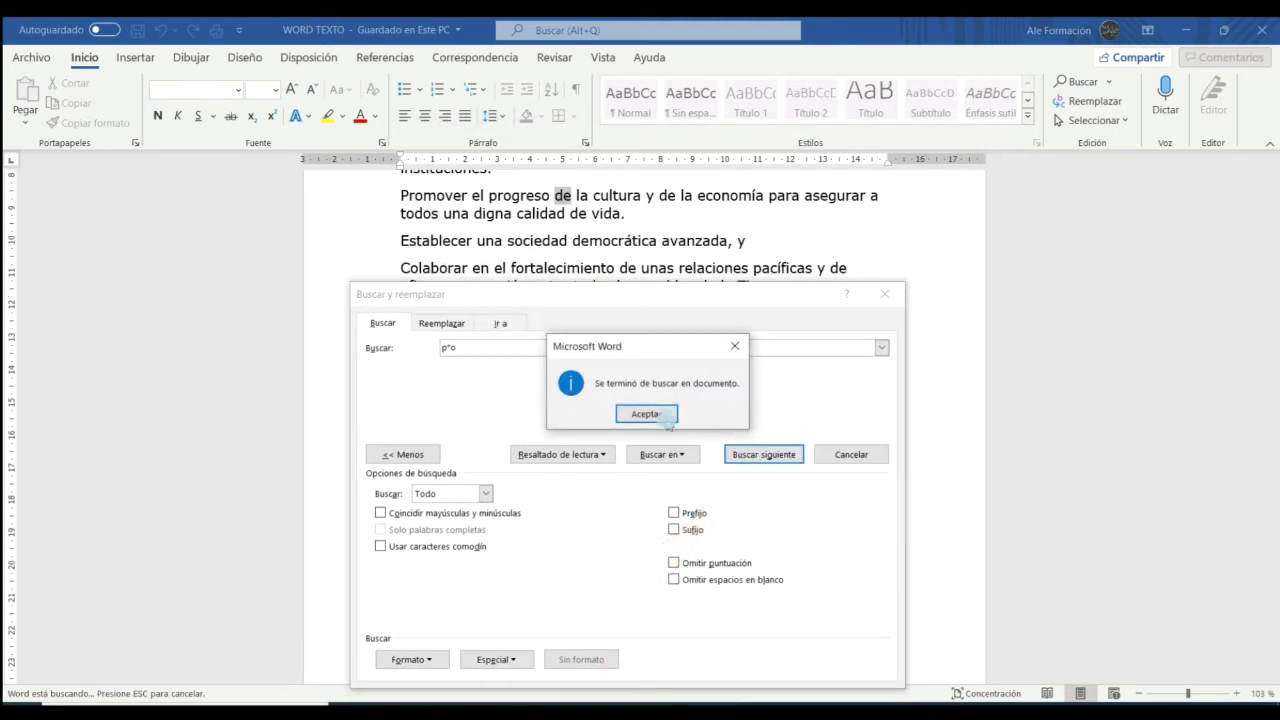
{"action": "left_click", "coordinate": [665, 420]}
{"action": "left_click", "coordinate": [786, 457]}
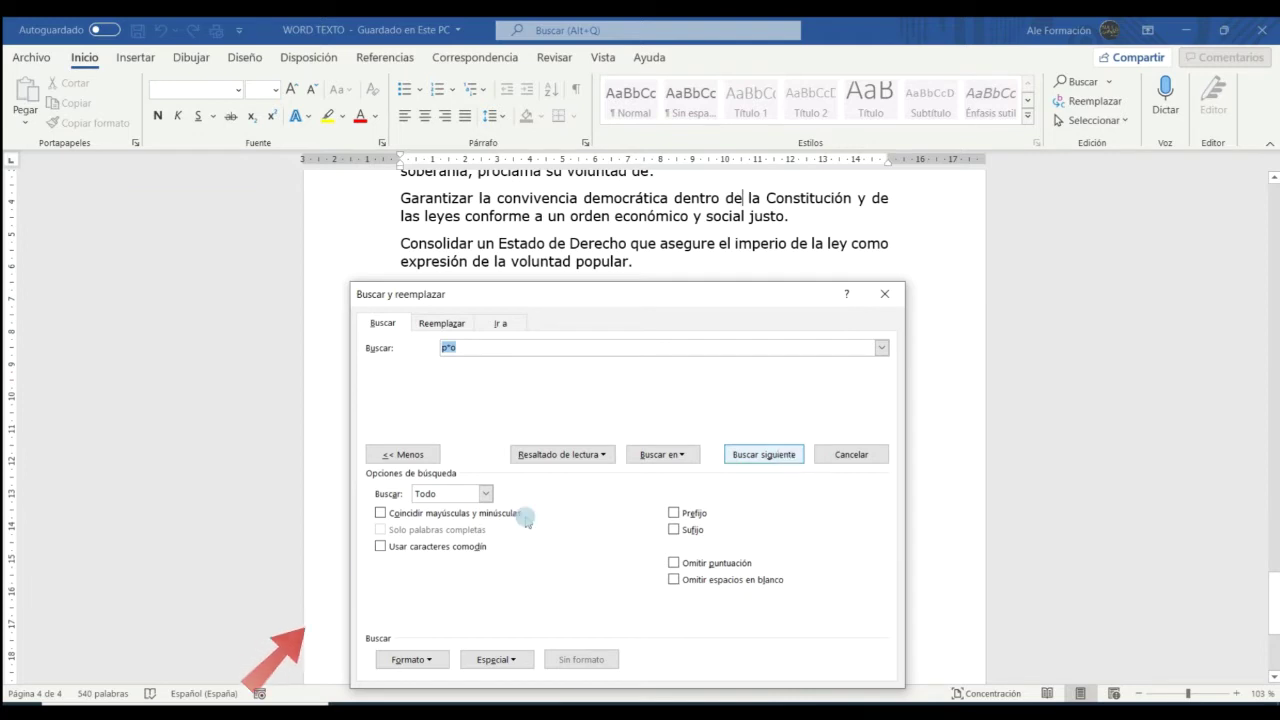
{"action": "left_click", "coordinate": [381, 546]}
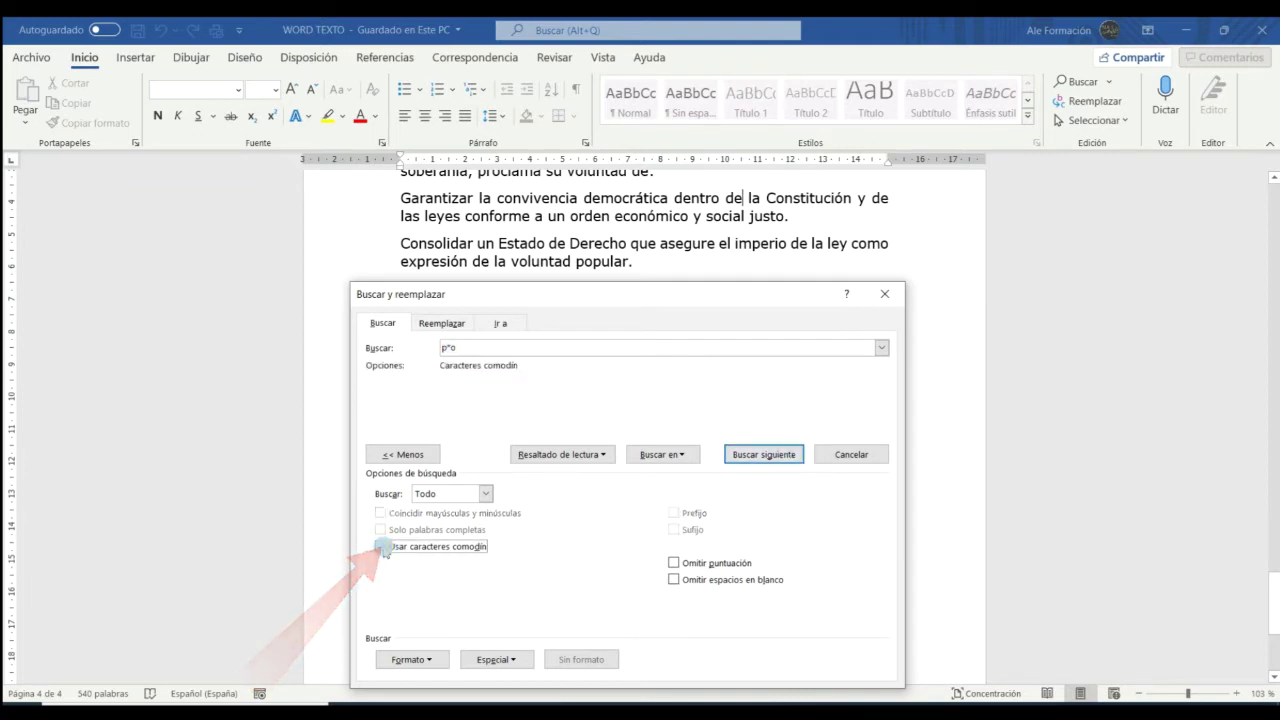
Step through the wildcard p*o matches until the one ending in 'popular.' is highlighted
{"action": "left_click", "coordinate": [765, 455]}
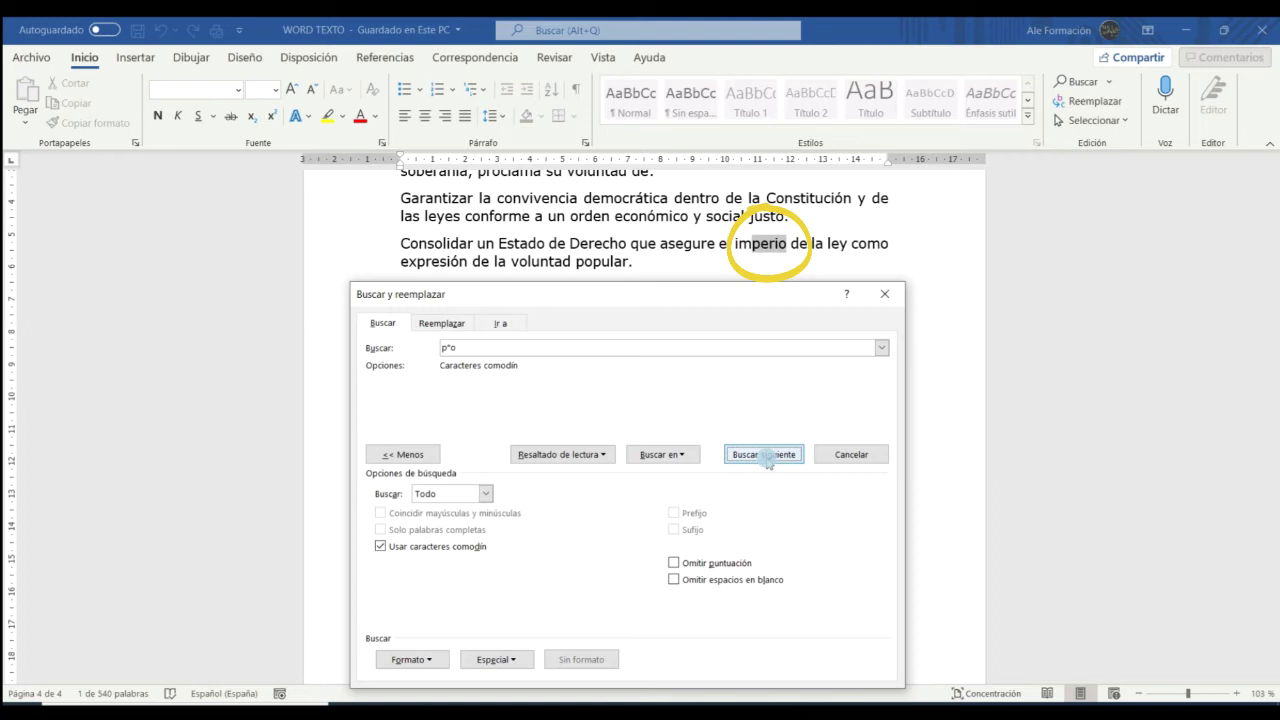
{"action": "left_click", "coordinate": [766, 456]}
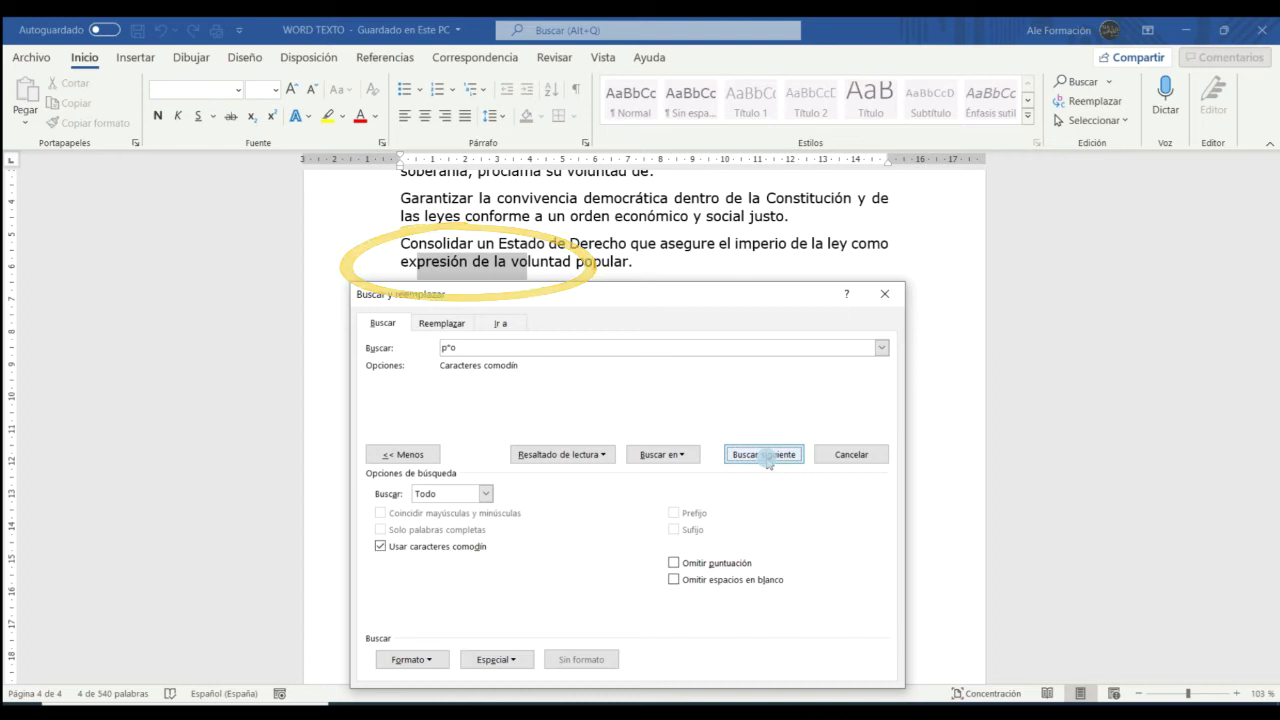
{"action": "left_click", "coordinate": [764, 455]}
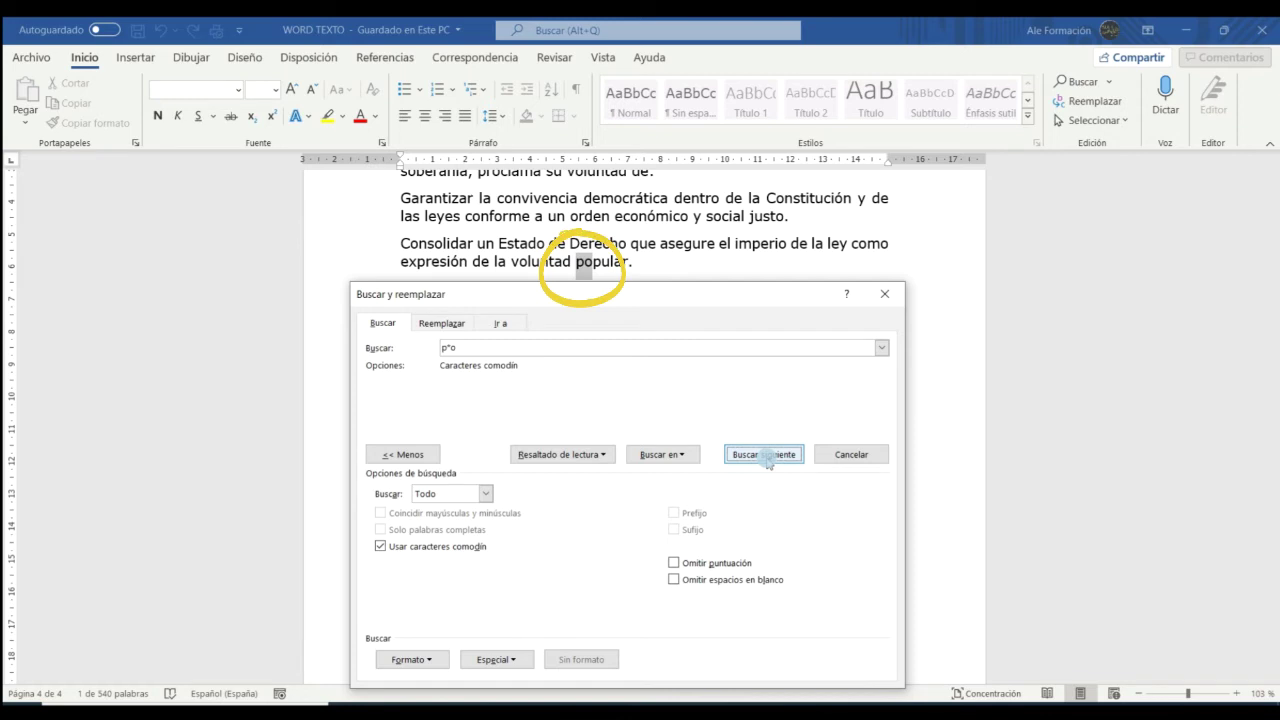
{"action": "left_click", "coordinate": [766, 456]}
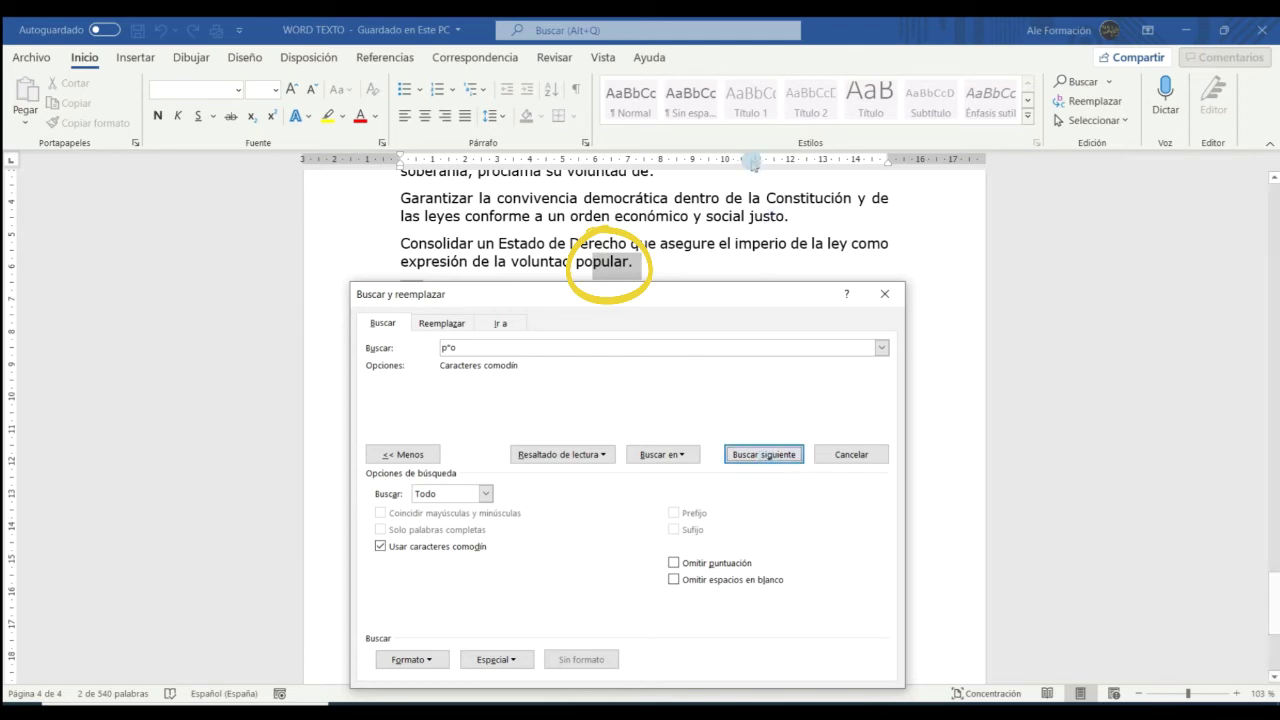
{"action": "left_click", "coordinate": [1270, 596]}
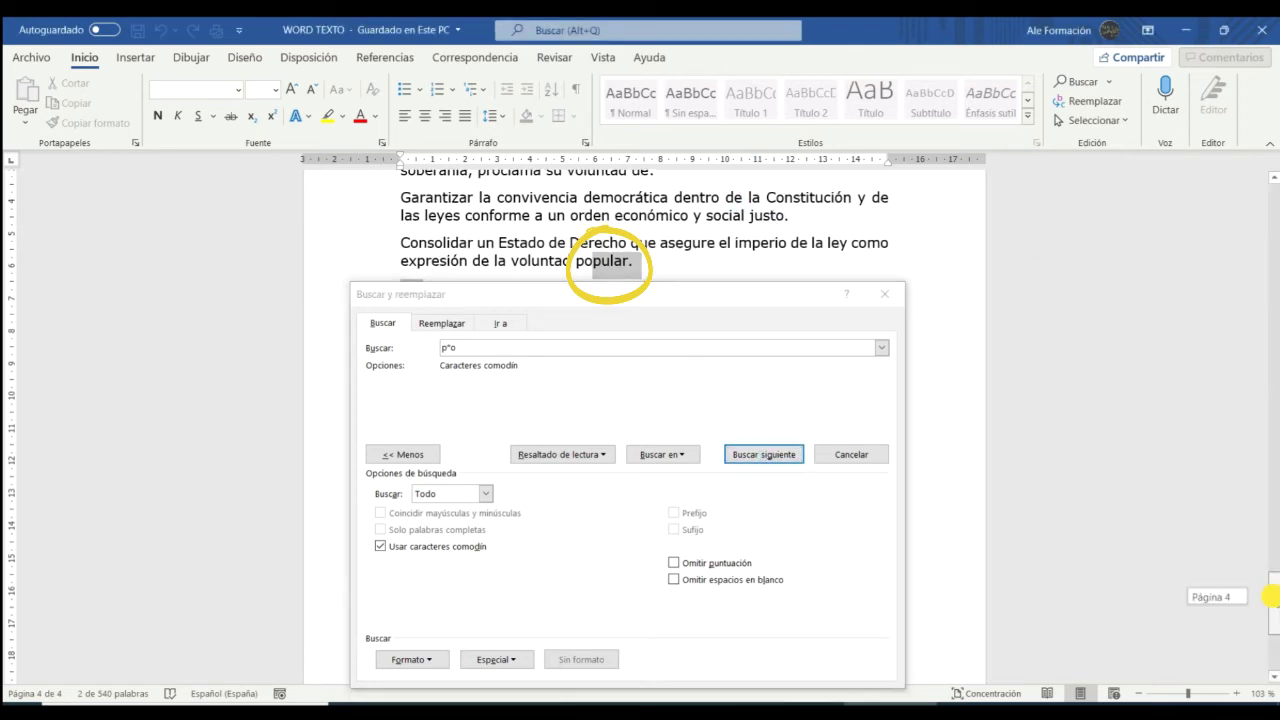
{"action": "scroll", "coordinate": [1270, 596], "scroll_direction": "down", "scroll_amount": 1}
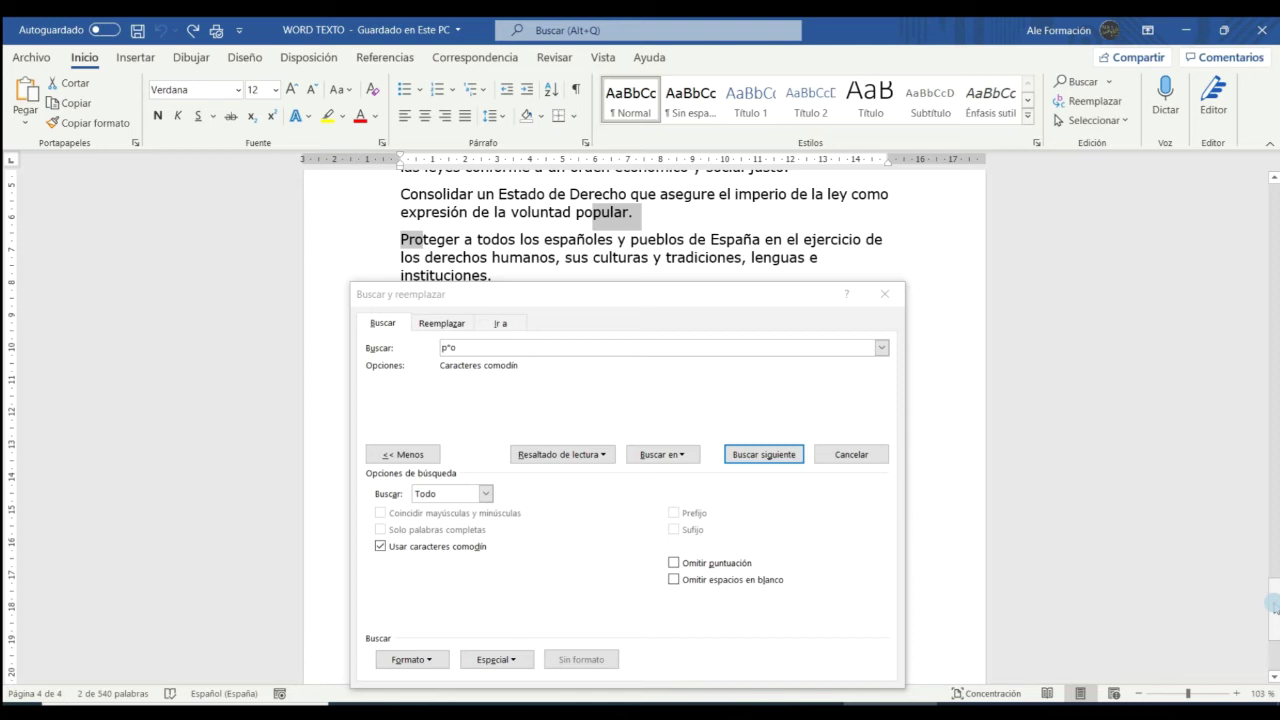
{"action": "left_click", "coordinate": [452, 347]}
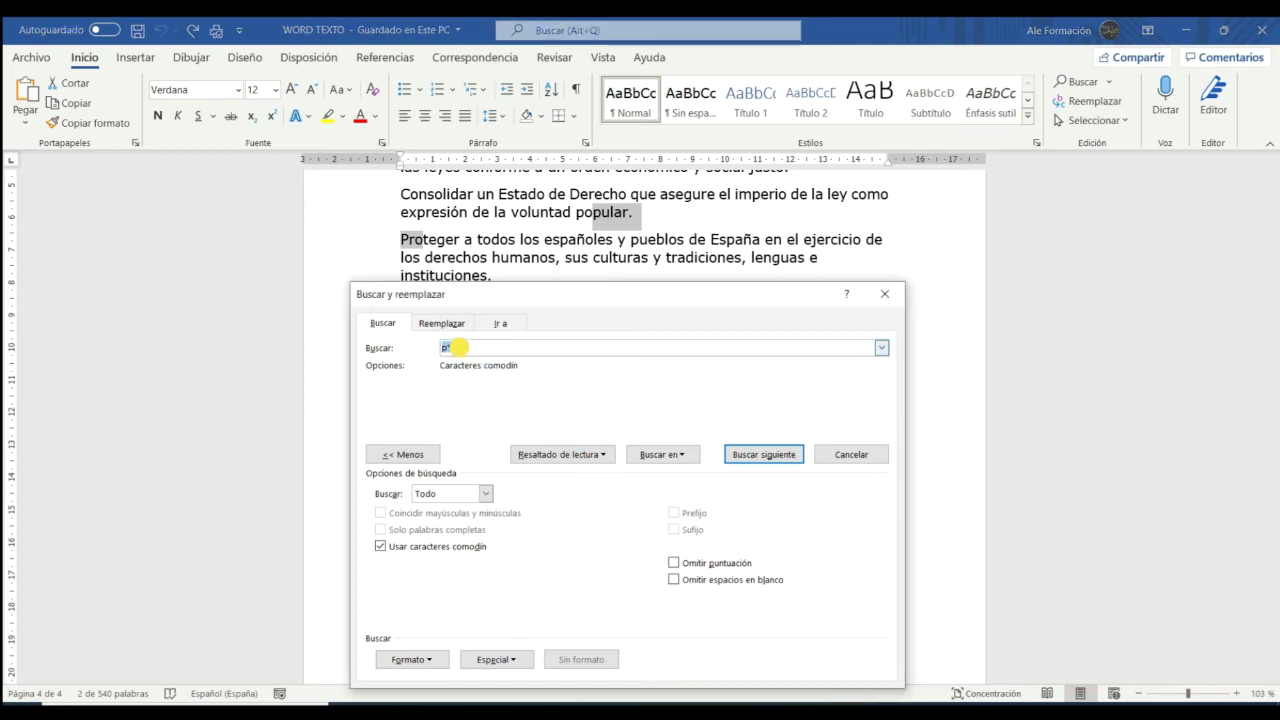
Find 'pro' in progreso and promover with wildcard 'p?o', then enter the pattern 'e??a'
{"action": "type", "text": "p"}
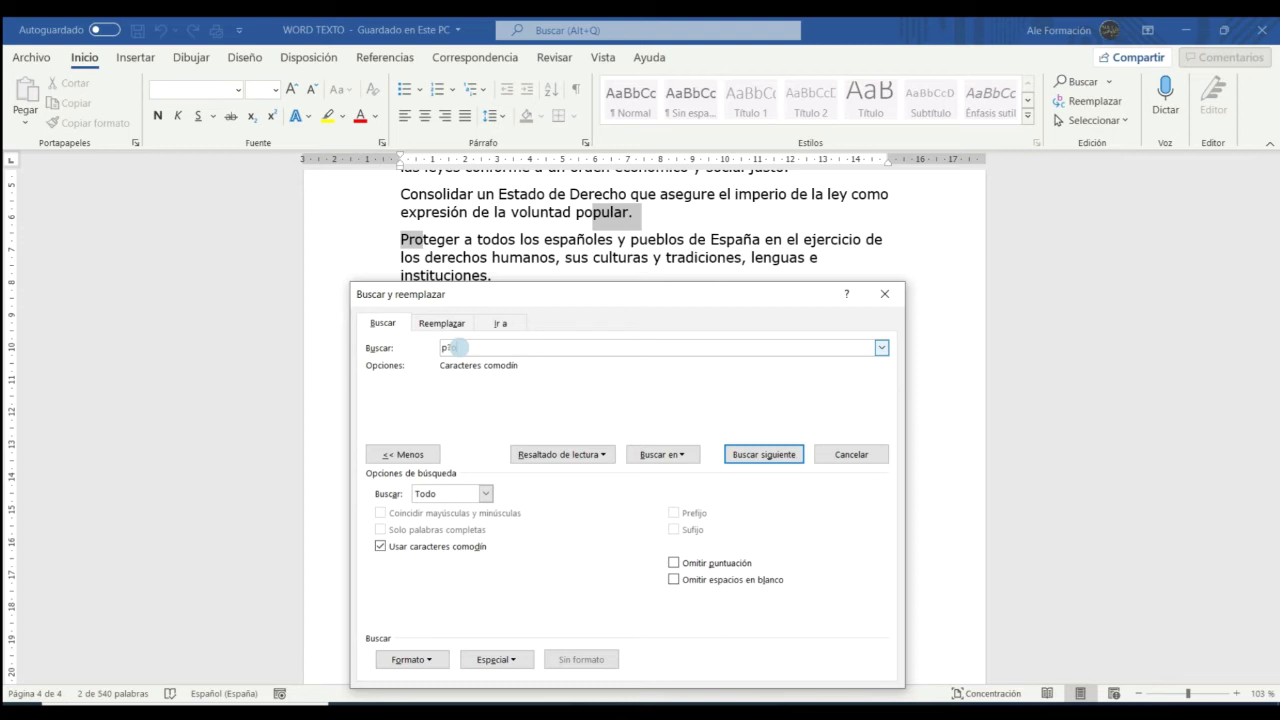
{"action": "left_click", "coordinate": [758, 454]}
{"action": "left_click_drag", "start_coordinate": [704, 329], "coordinate": [706, 357]}
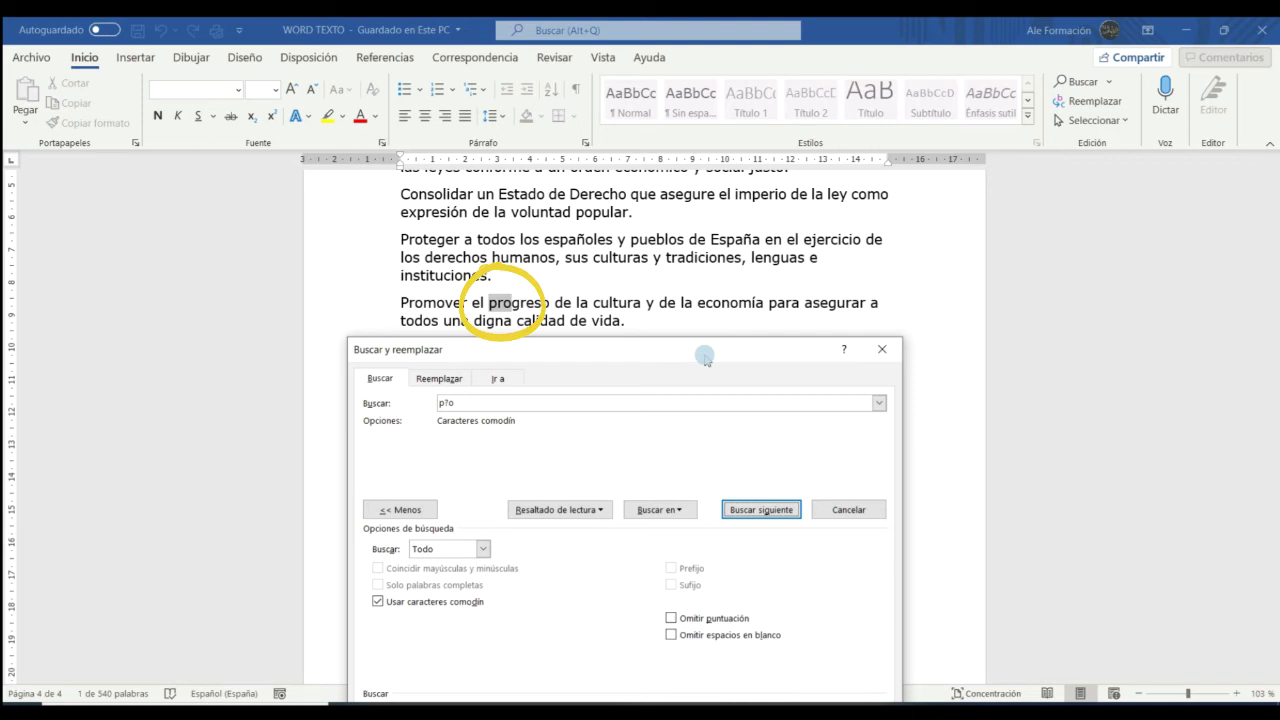
{"action": "left_click", "coordinate": [772, 512]}
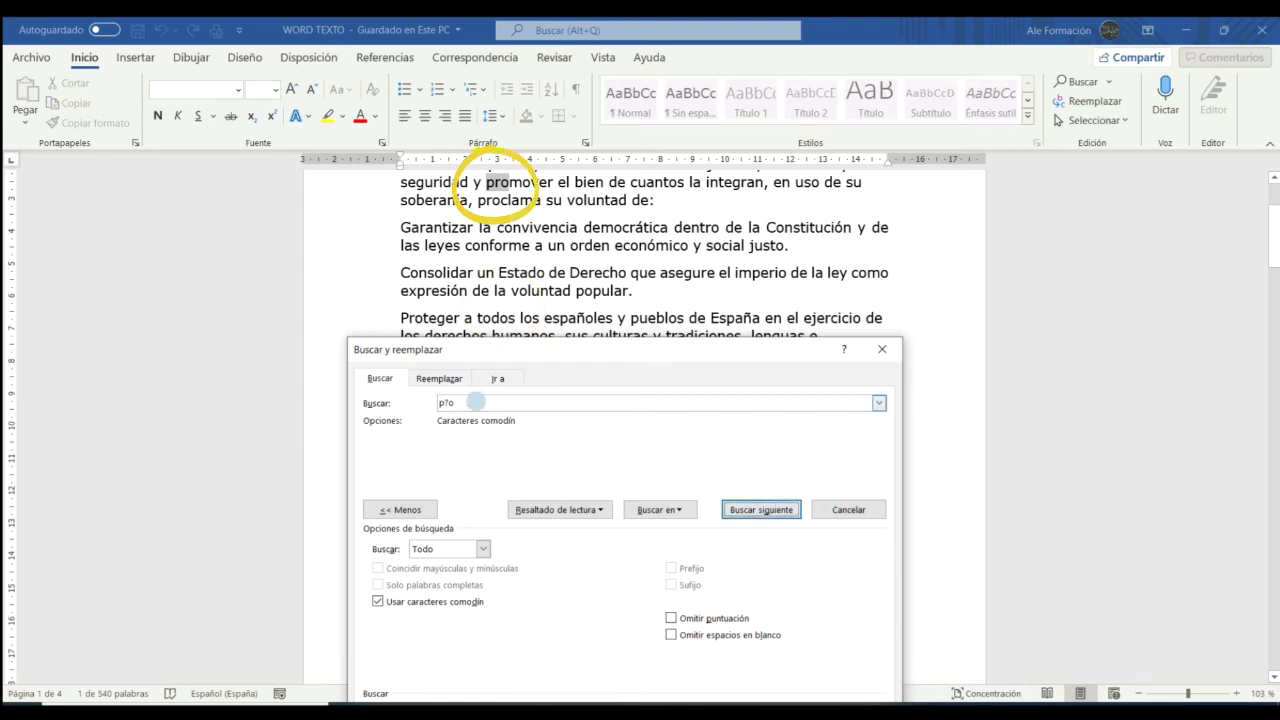
{"action": "left_click_drag", "start_coordinate": [452, 403], "coordinate": [419, 405]}
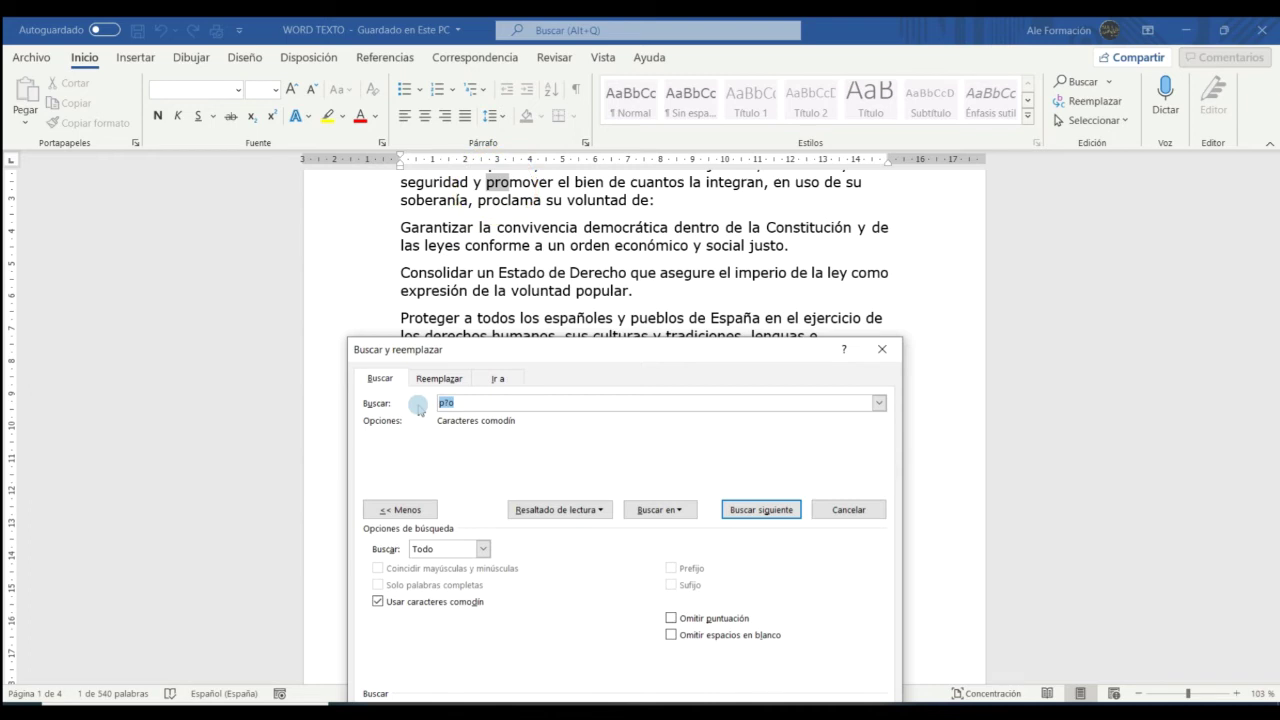
{"action": "type", "text": "e"}
{"action": "type", "text": "??a"}
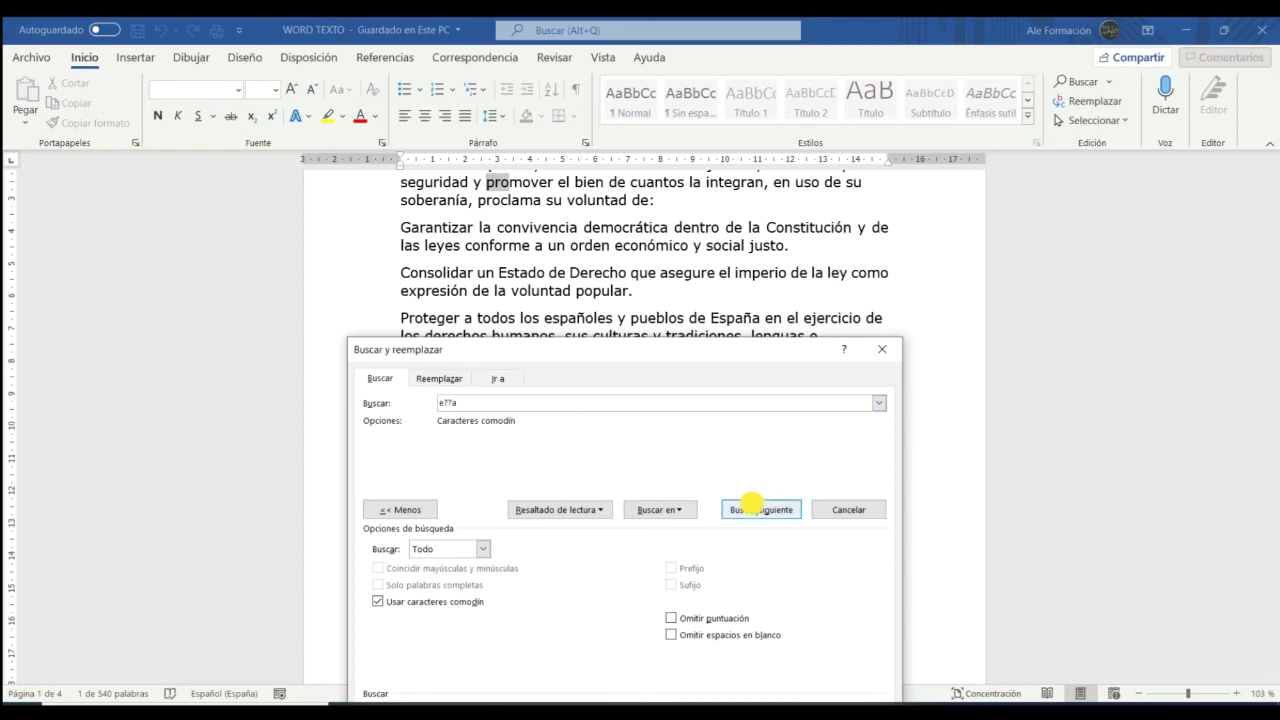
Step through the e??a matches: 'integran', 'de la', then 'de las'
{"action": "left_click", "coordinate": [757, 509]}
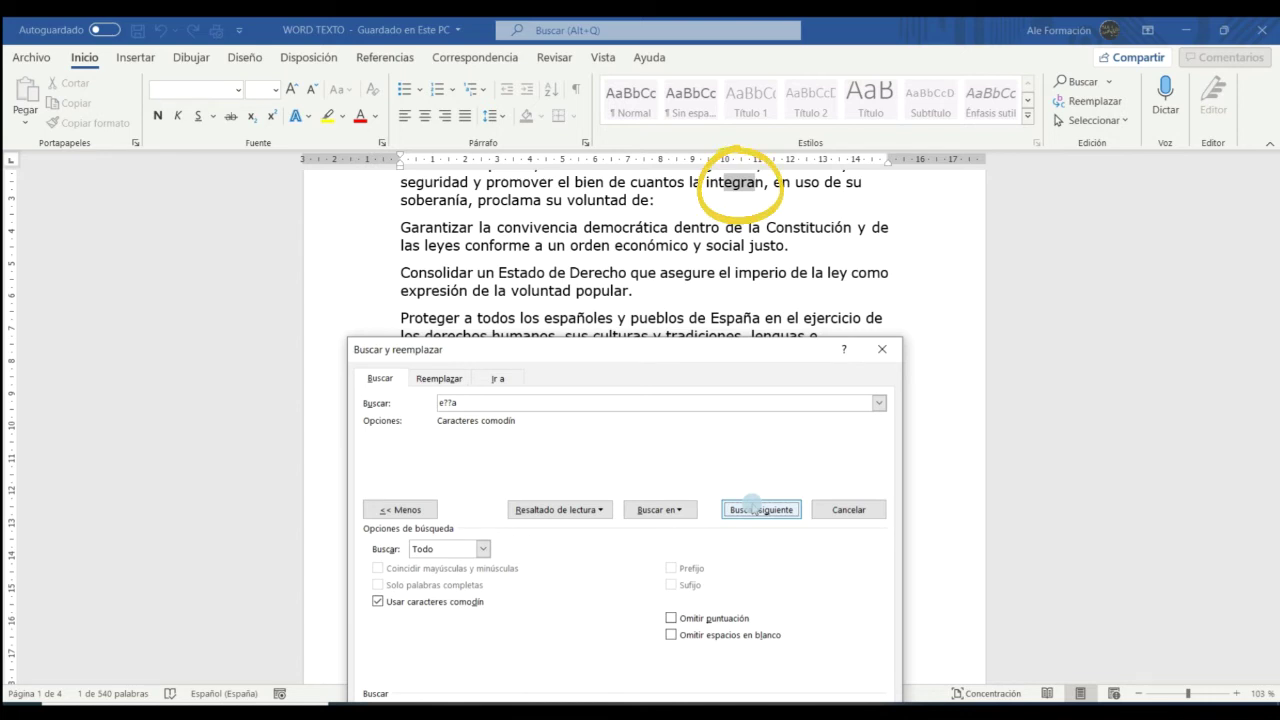
{"action": "left_click", "coordinate": [752, 502]}
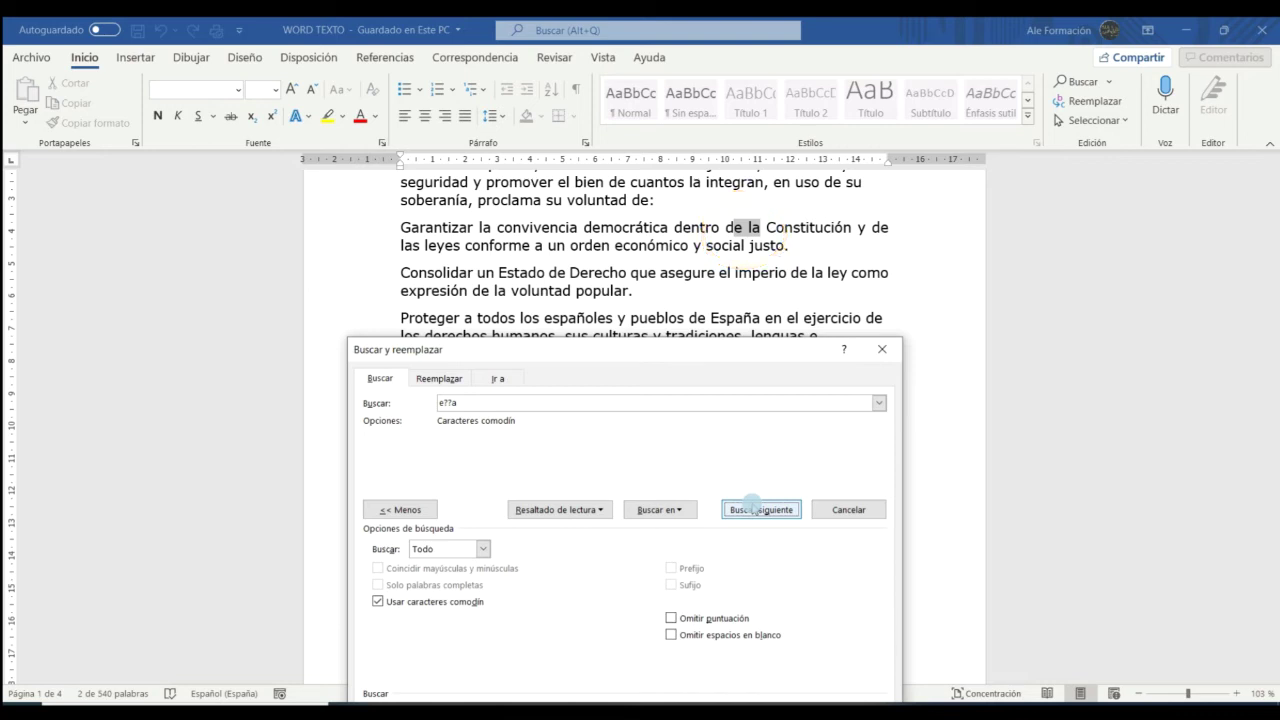
{"action": "left_click", "coordinate": [752, 503]}
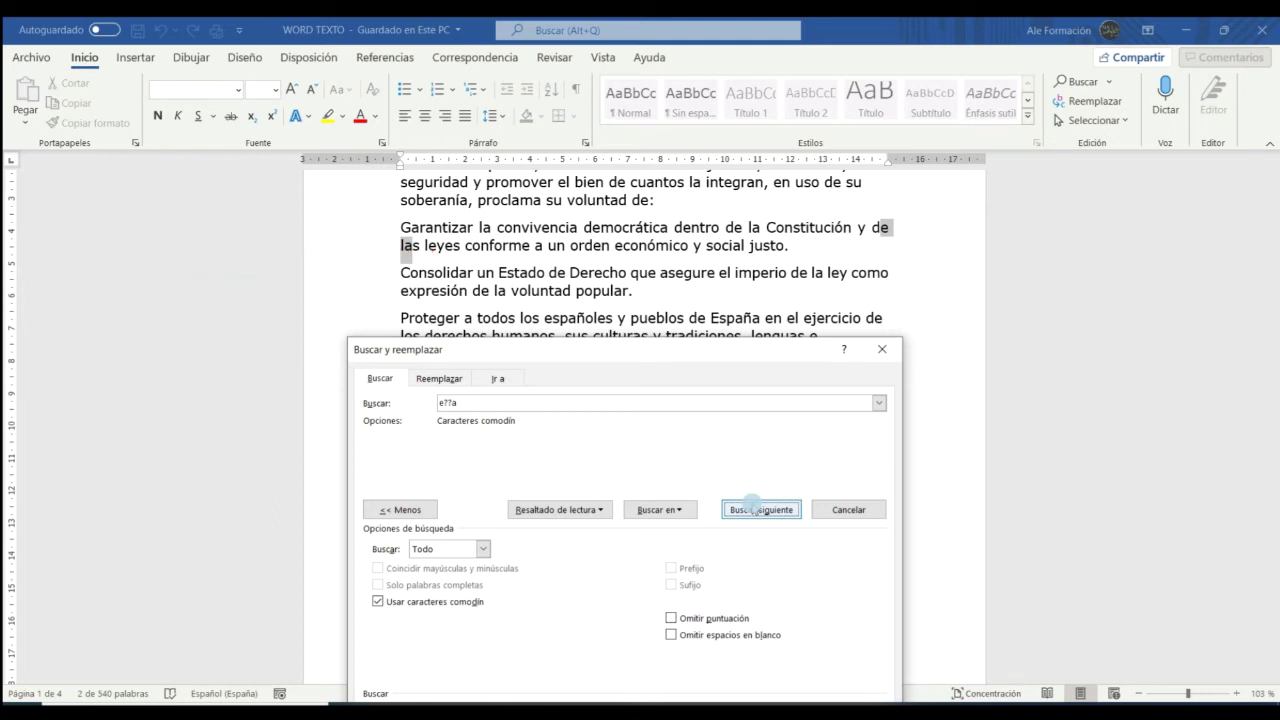
{"action": "left_click_drag", "start_coordinate": [688, 352], "coordinate": [731, 222]}
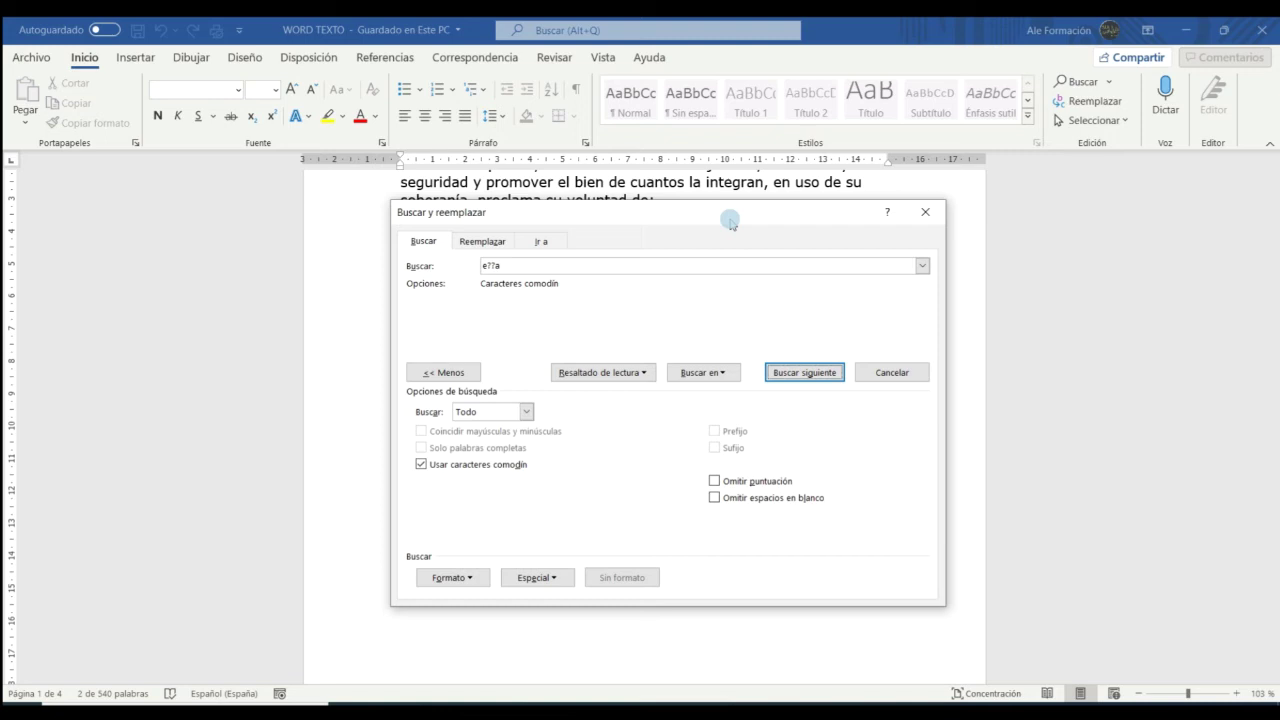
Clear the search pattern and close the Find dialog, returning to the document
{"action": "left_click", "coordinate": [484, 241]}
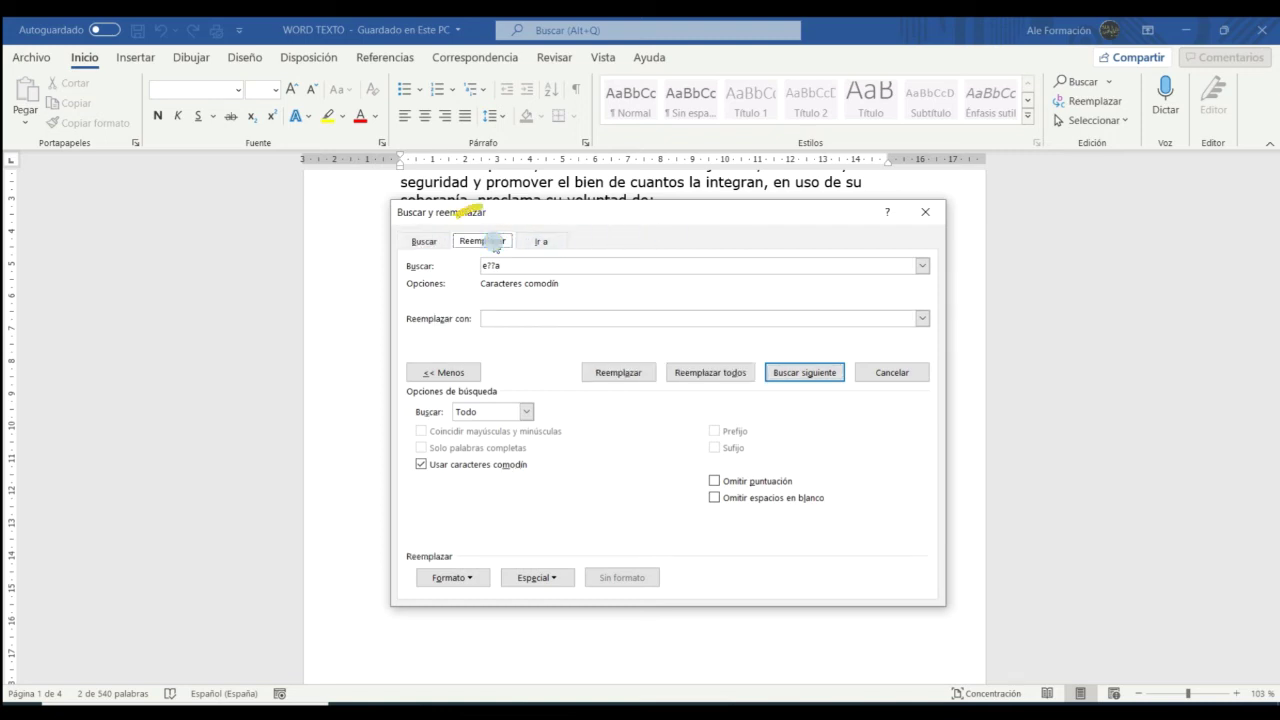
{"action": "key", "text": "BackSpace"}
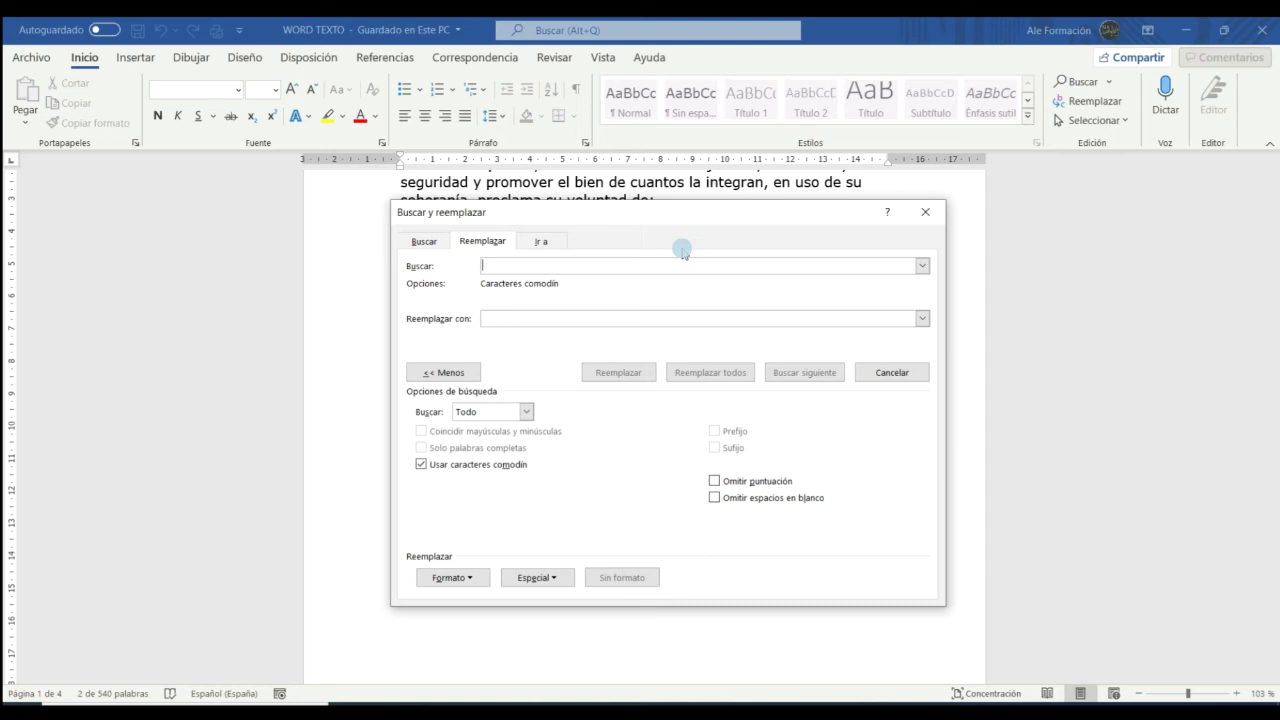
{"action": "left_click", "coordinate": [930, 212]}
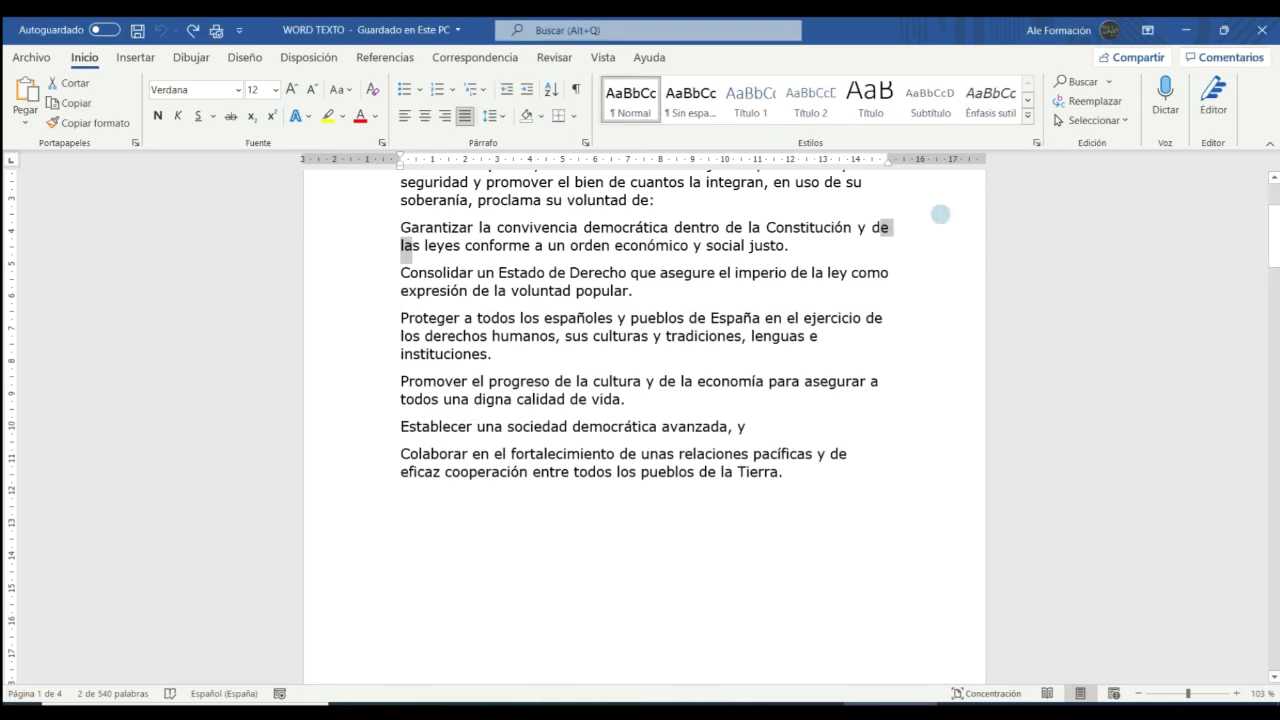
{"action": "scroll", "coordinate": [660, 350], "scroll_direction": "up", "scroll_amount": 3}
{"action": "left_click", "coordinate": [667, 347]}
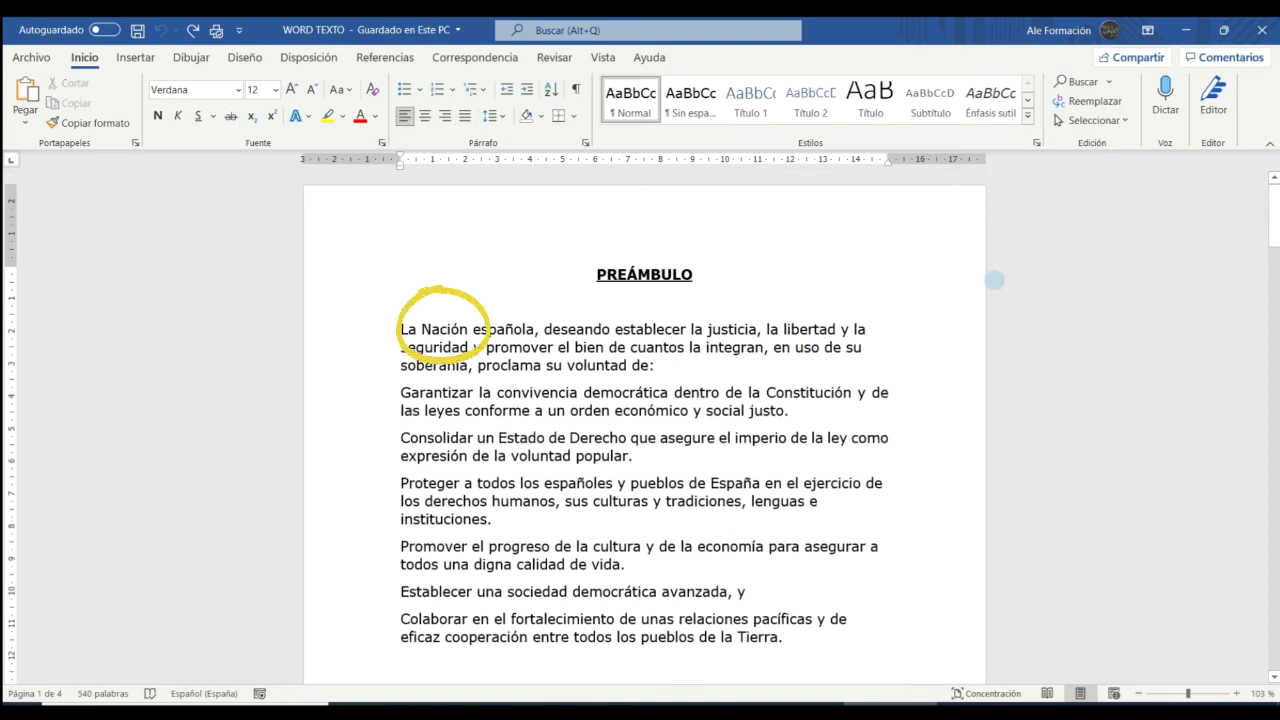
In Advanced Find's Replace tab, set Nación as the search text and Estado as replacement
{"action": "left_click", "coordinate": [1108, 82]}
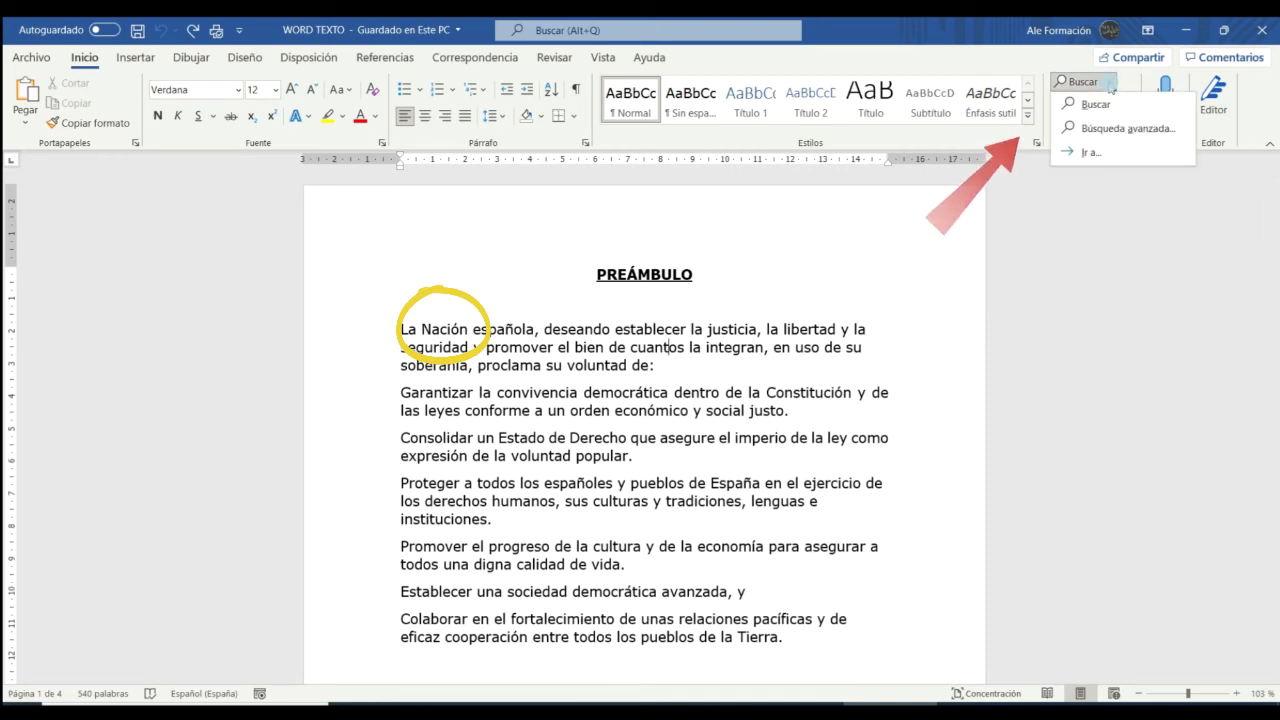
{"action": "left_click", "coordinate": [1110, 128]}
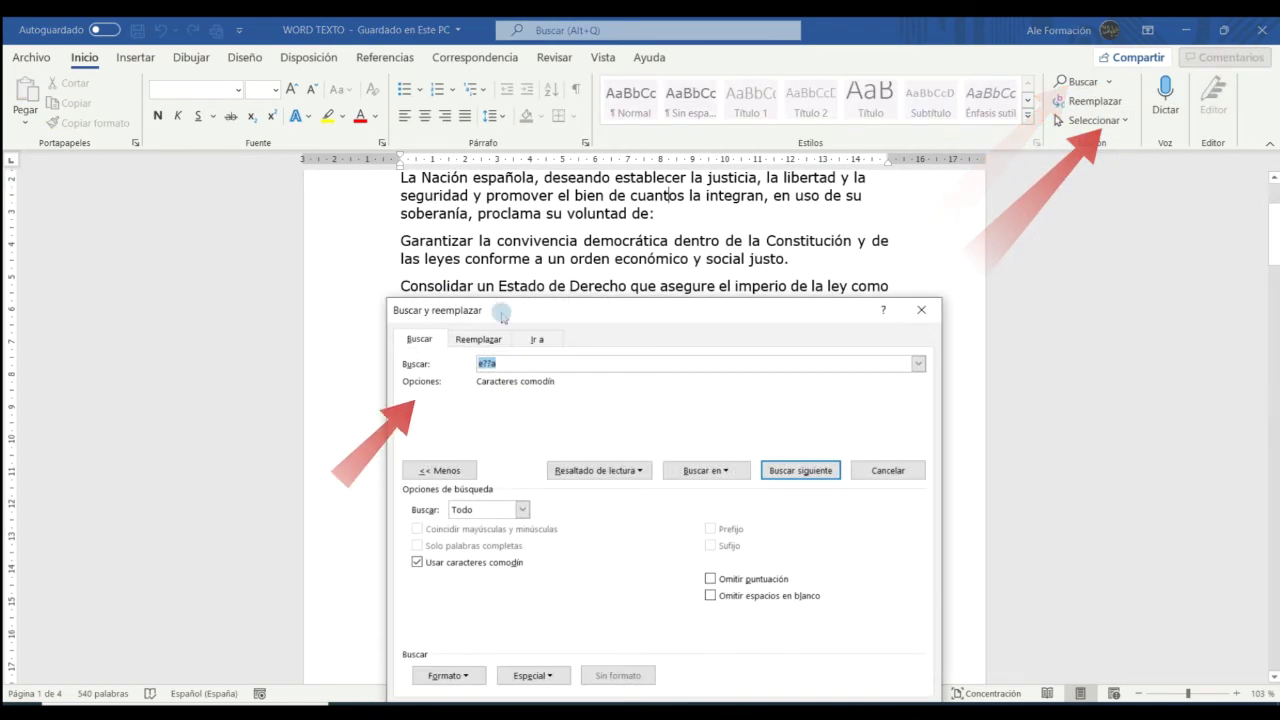
{"action": "left_click", "coordinate": [495, 339]}
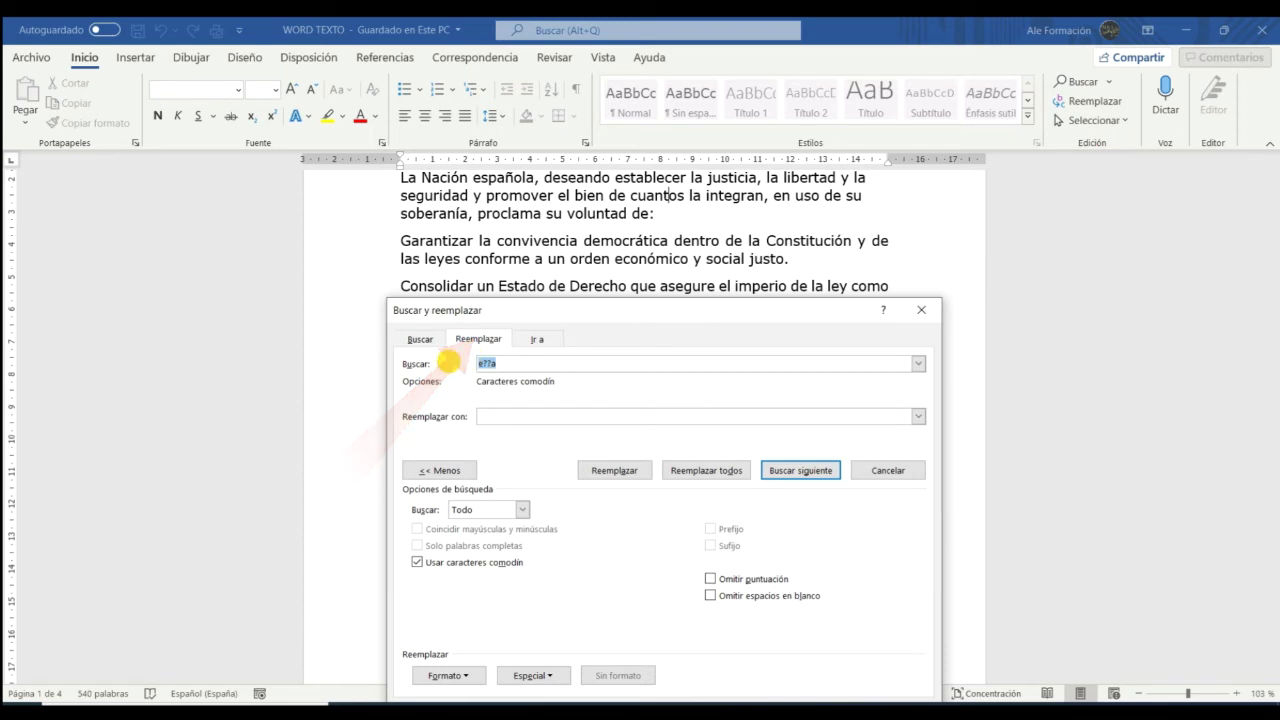
{"action": "type", "text": "Nación"}
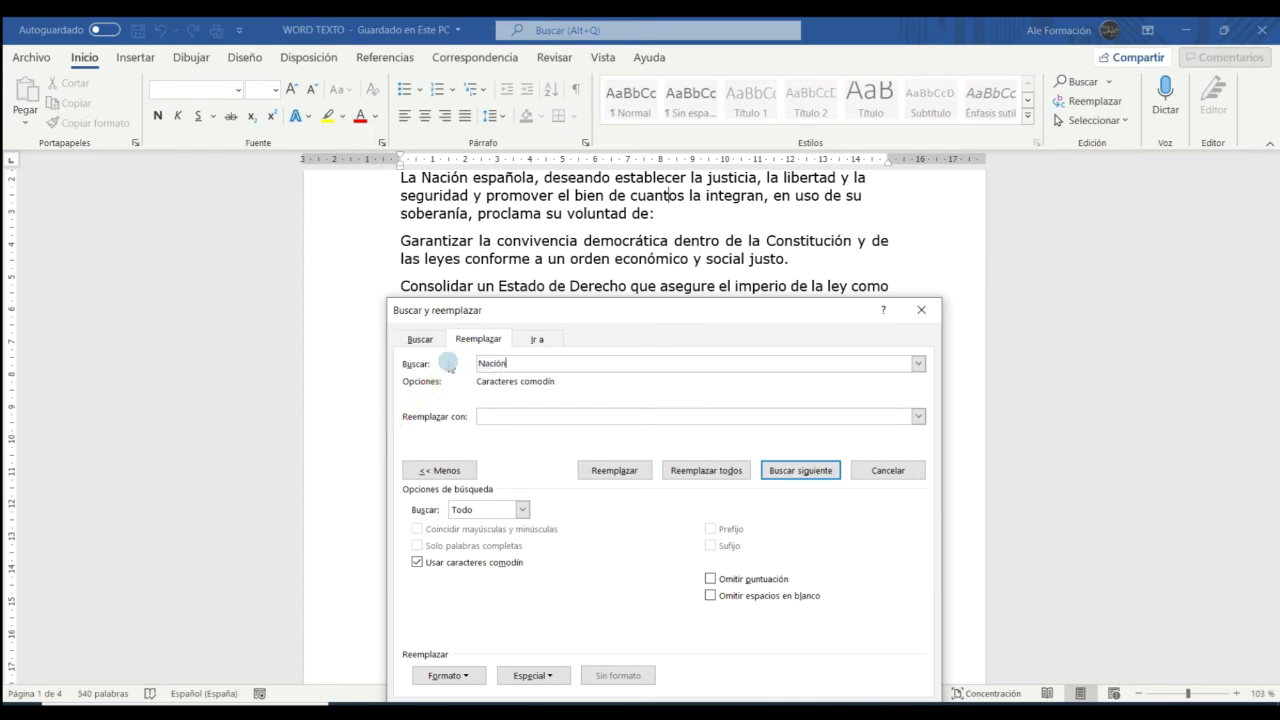
{"action": "left_click", "coordinate": [492, 414]}
{"action": "type", "text": "Estado"}
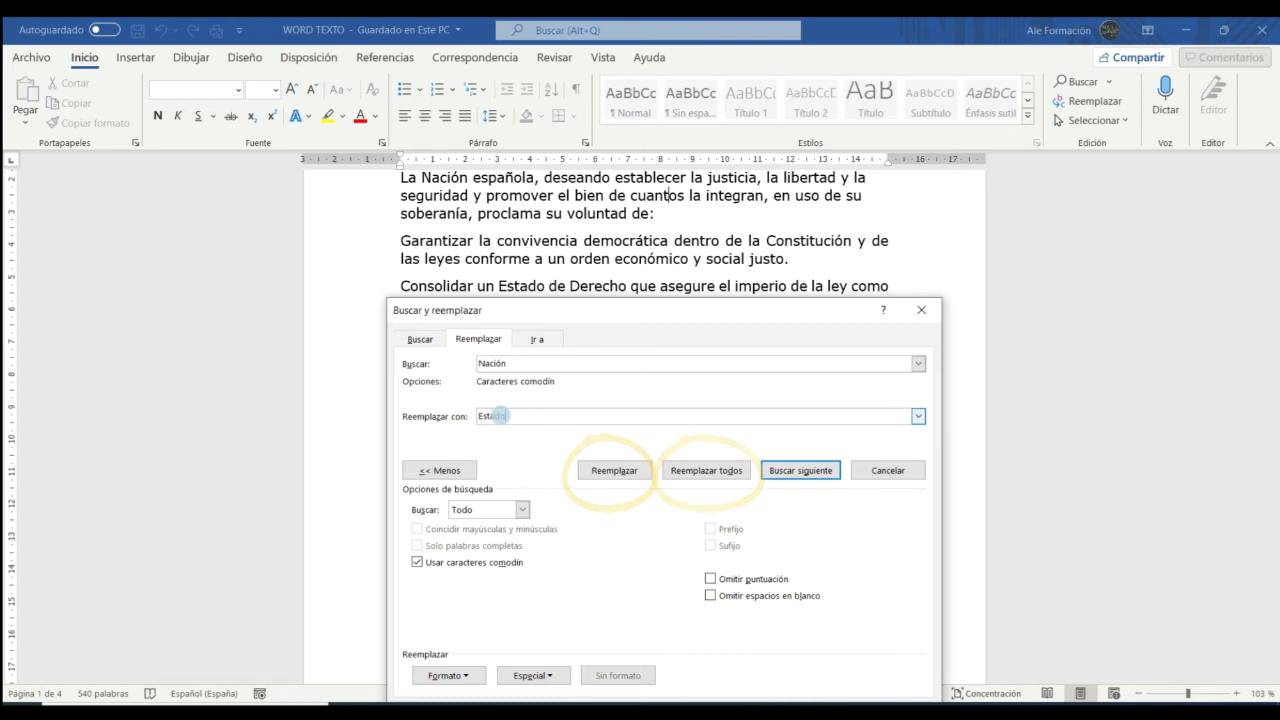
Replace Nación with Estado one occurrence at a time, then all at once
{"action": "left_click", "coordinate": [628, 470]}
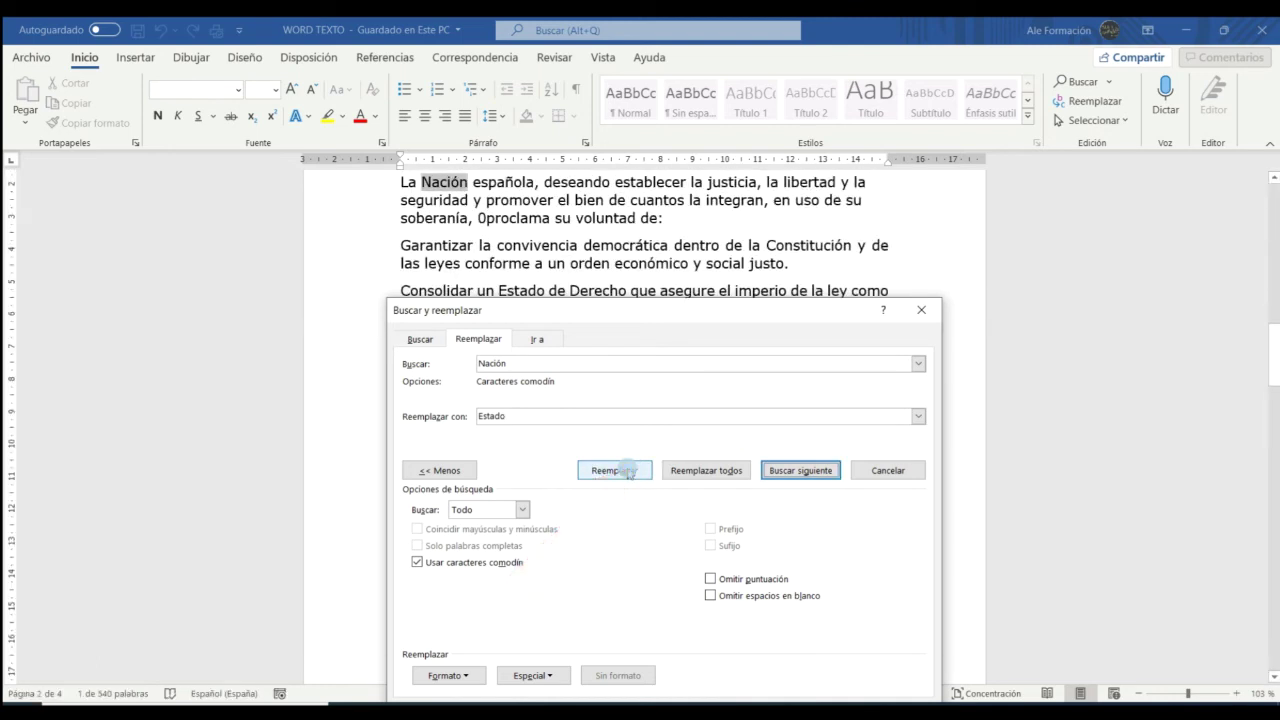
{"action": "left_click", "coordinate": [628, 470]}
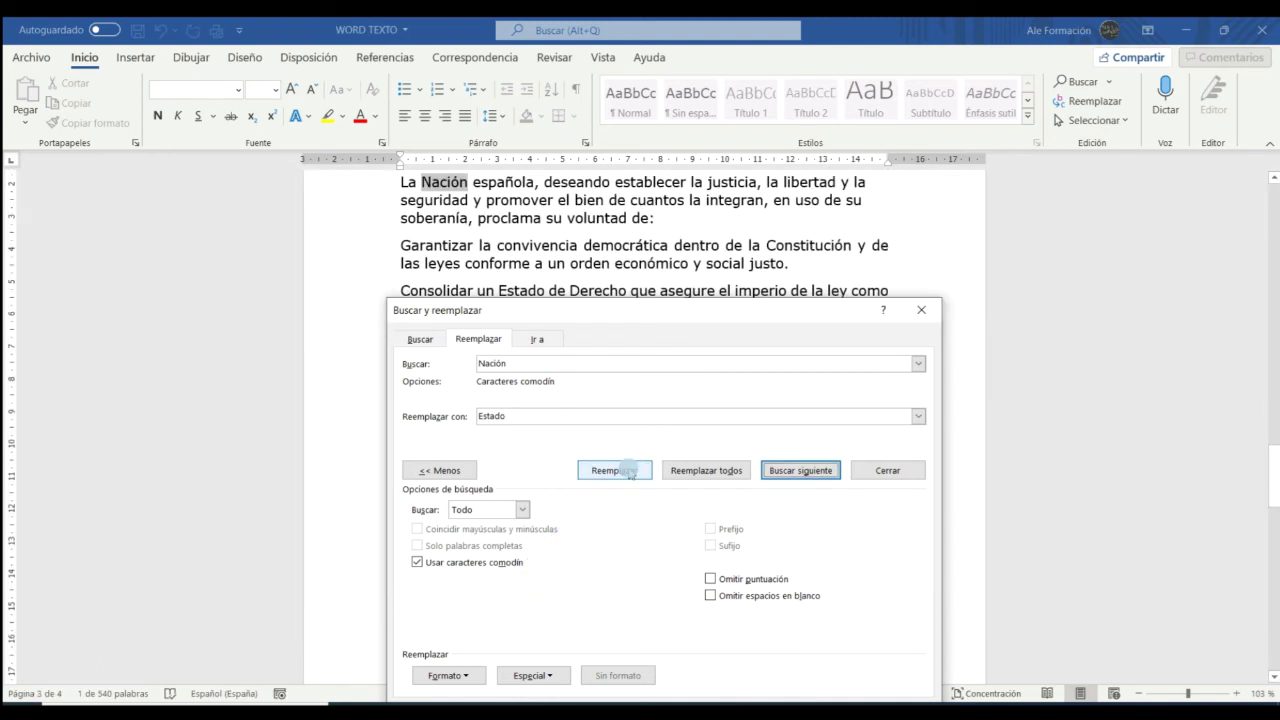
{"action": "left_click_drag", "start_coordinate": [1274, 480], "coordinate": [1276, 352]}
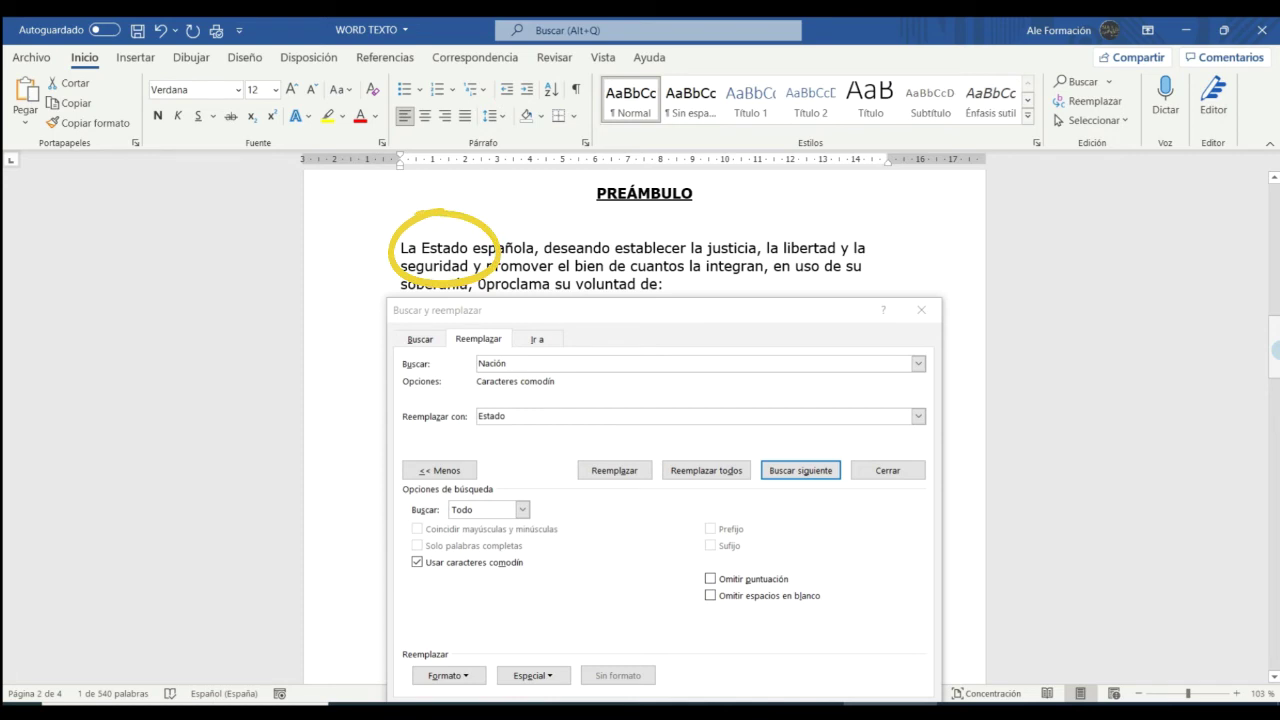
{"action": "left_click", "coordinate": [634, 471]}
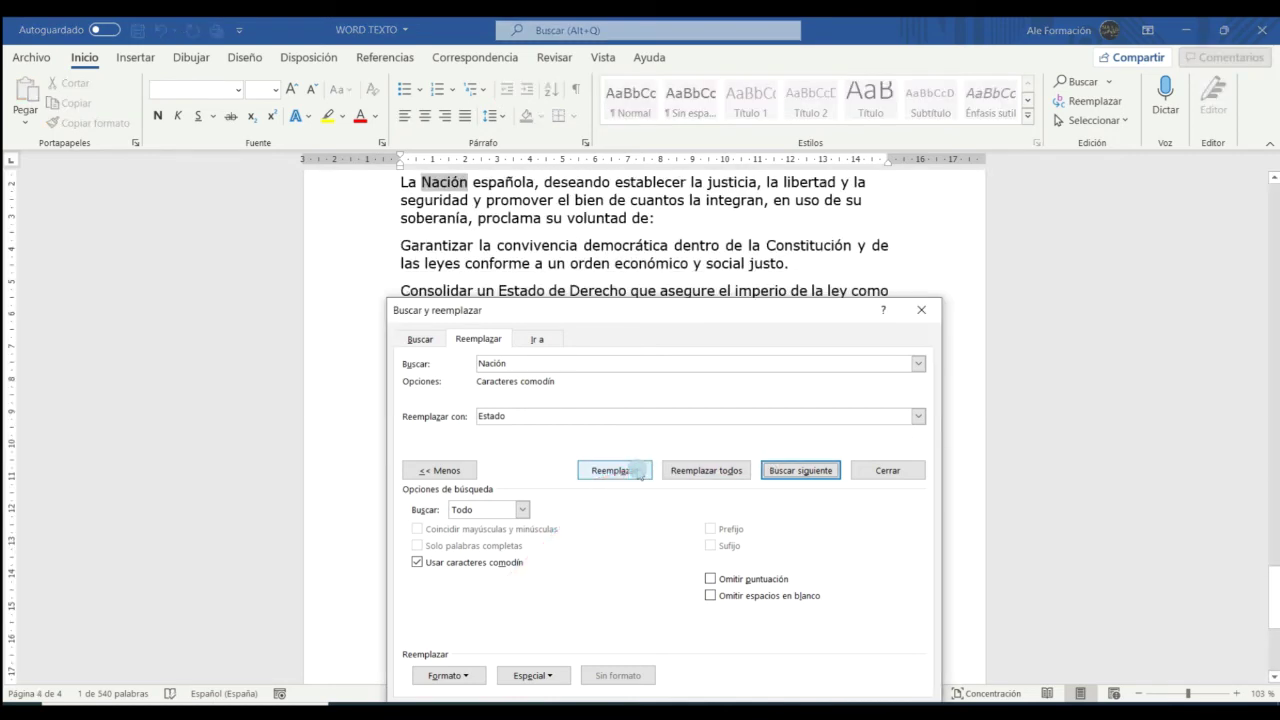
{"action": "left_click", "coordinate": [638, 472]}
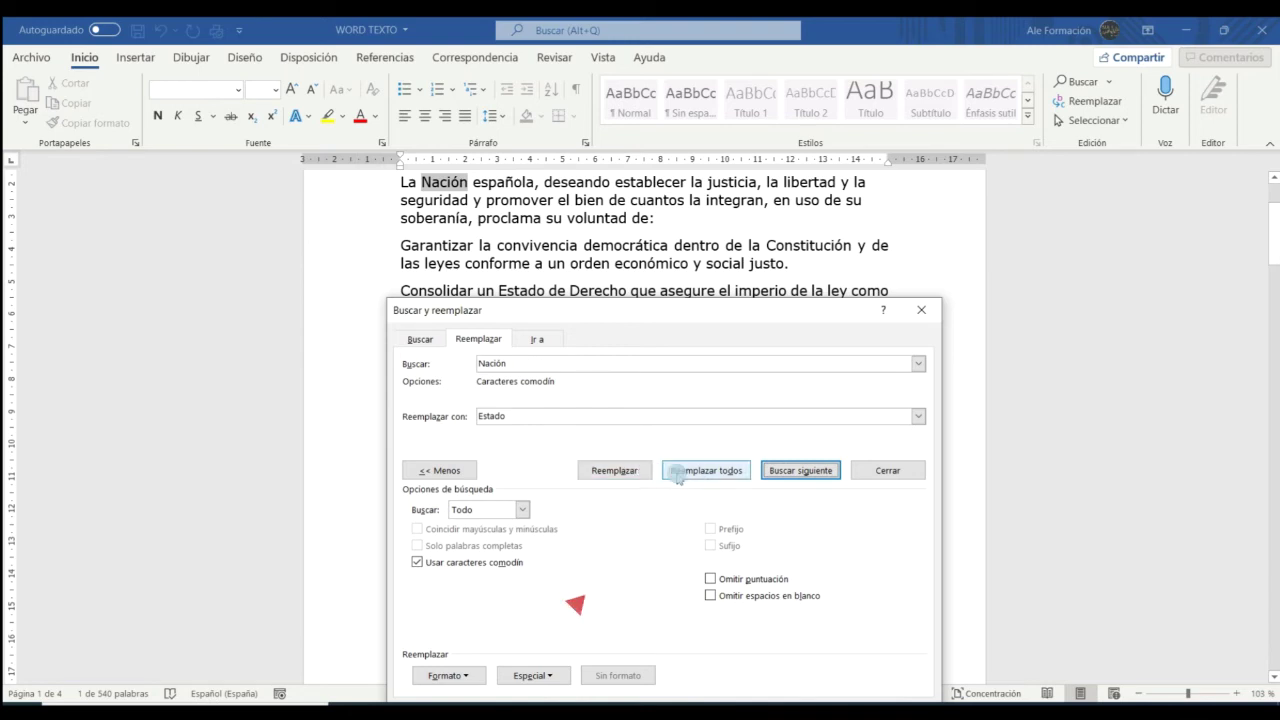
{"action": "left_click", "coordinate": [706, 472]}
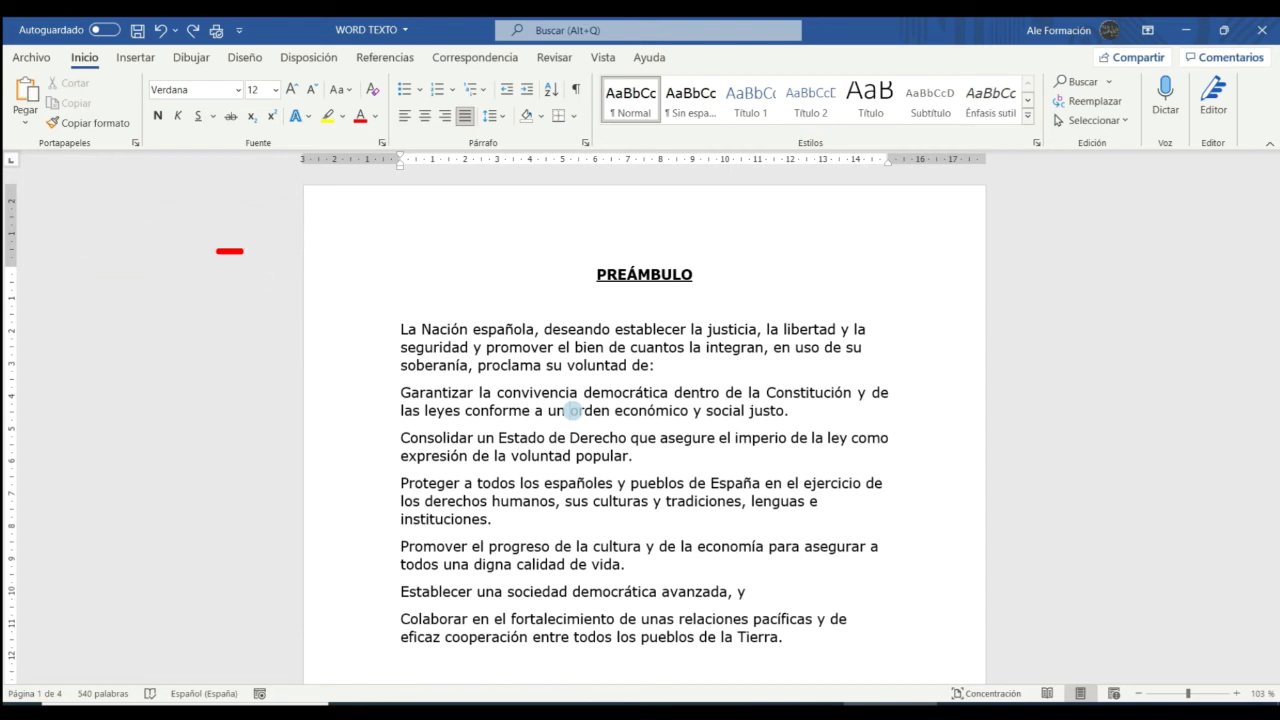
Show and close the search pane (Ctrl+B), Replace dialog (Ctrl+L) and Go To dialog (Ctrl+I)
{"action": "key", "text": "ctrl+b"}
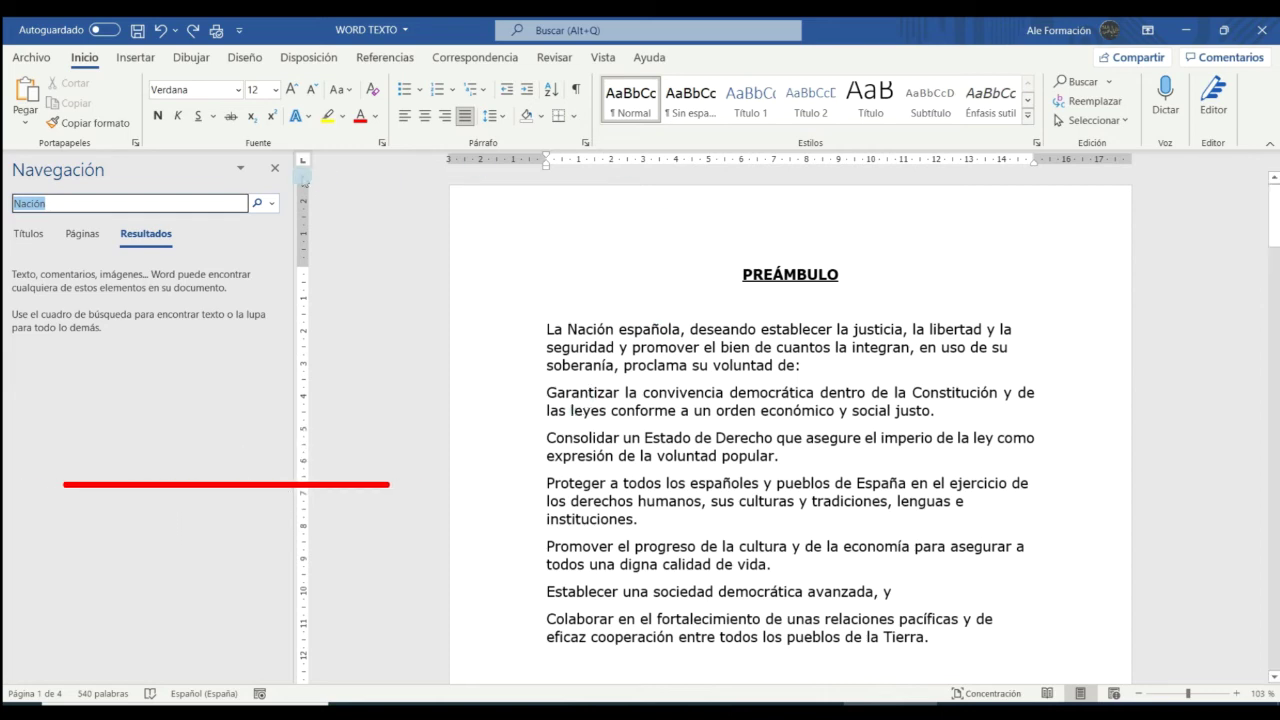
{"action": "key", "text": "Escape"}
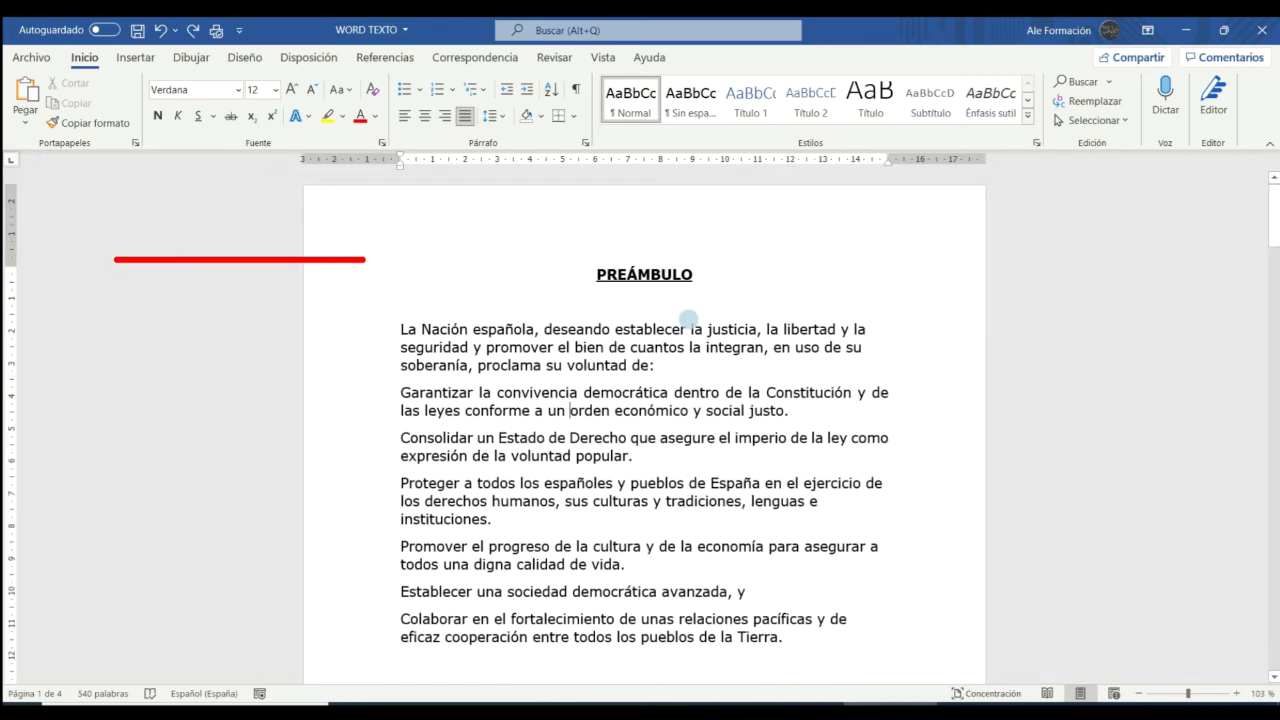
{"action": "key", "text": "ctrl+l"}
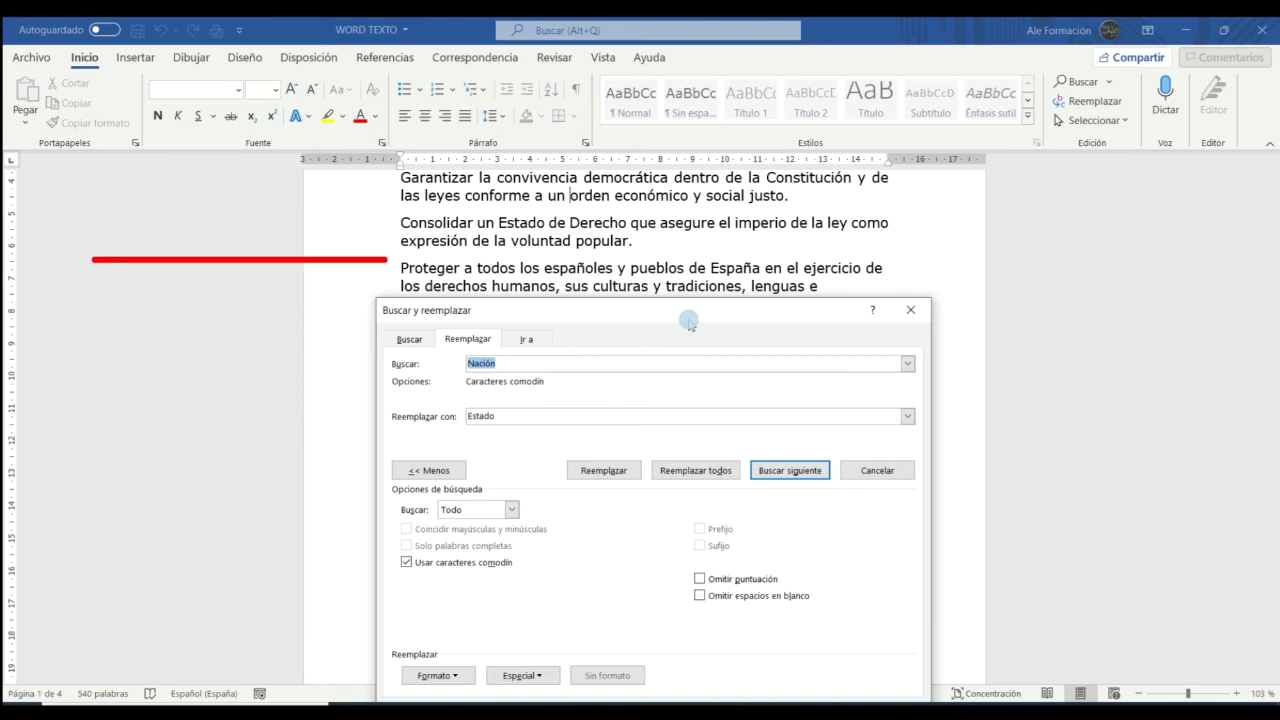
{"action": "left_click", "coordinate": [910, 310]}
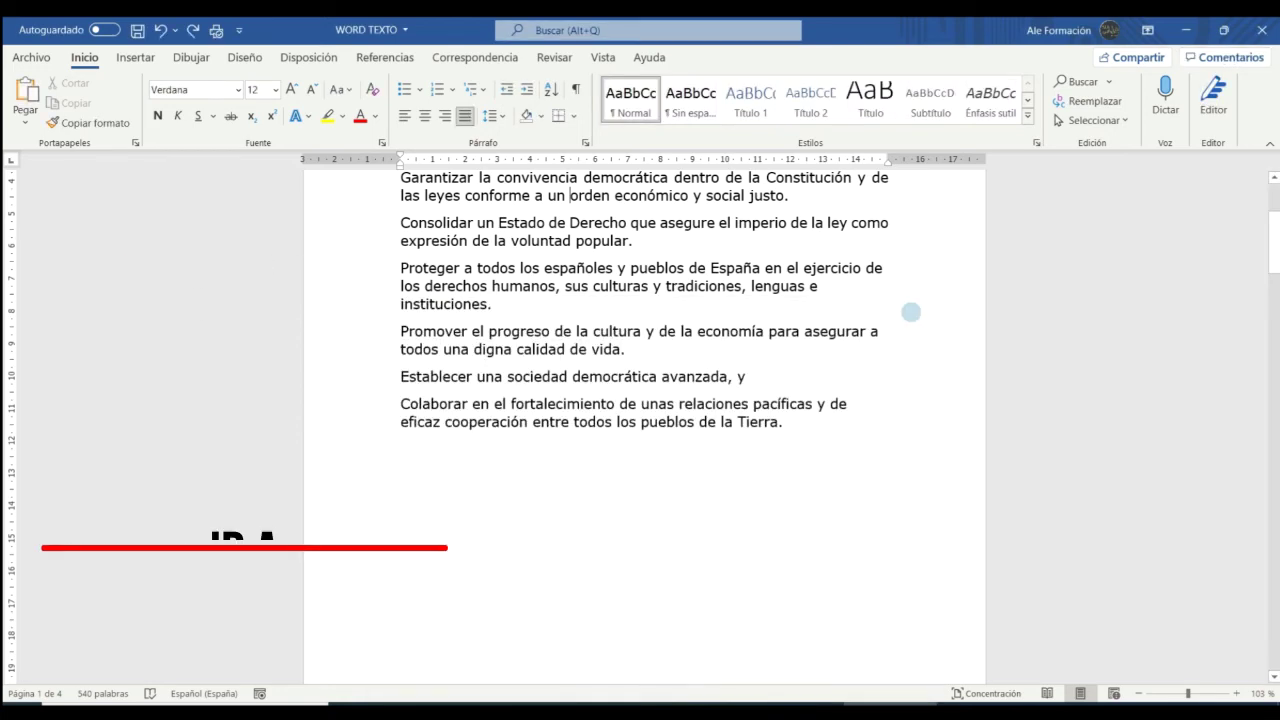
{"action": "key", "text": "ctrl+i"}
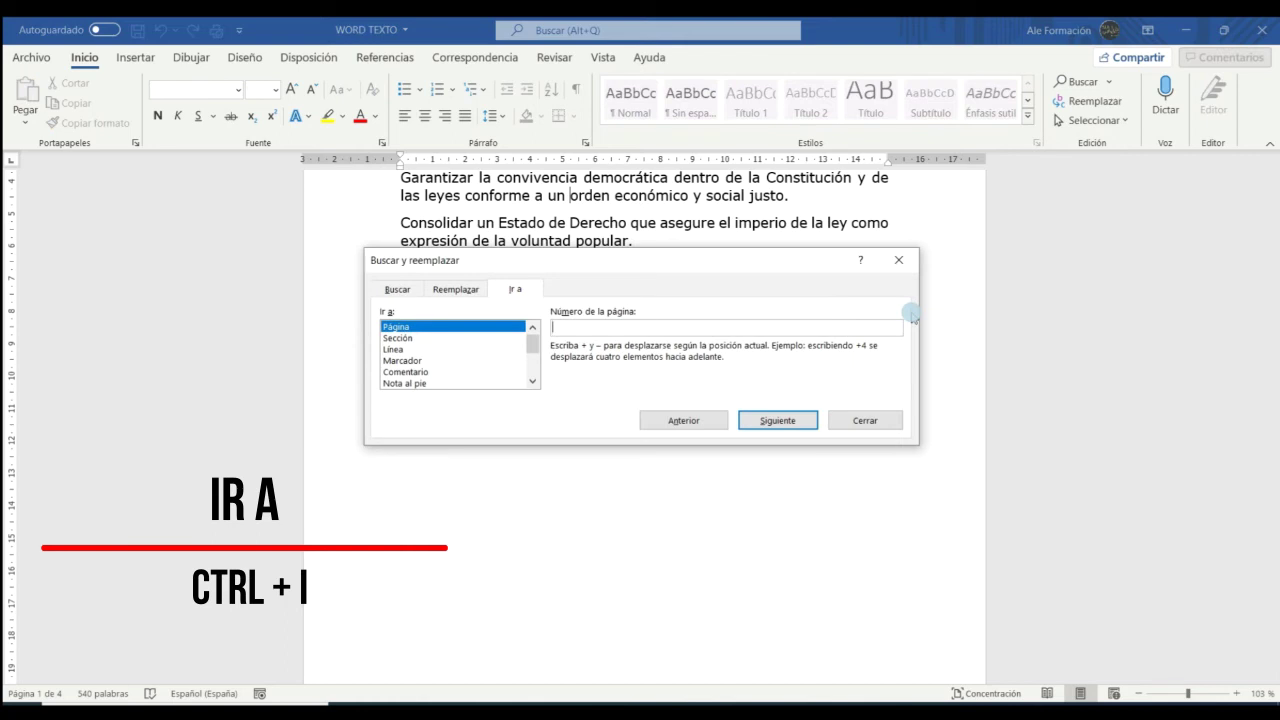
{"action": "left_click", "coordinate": [899, 261]}
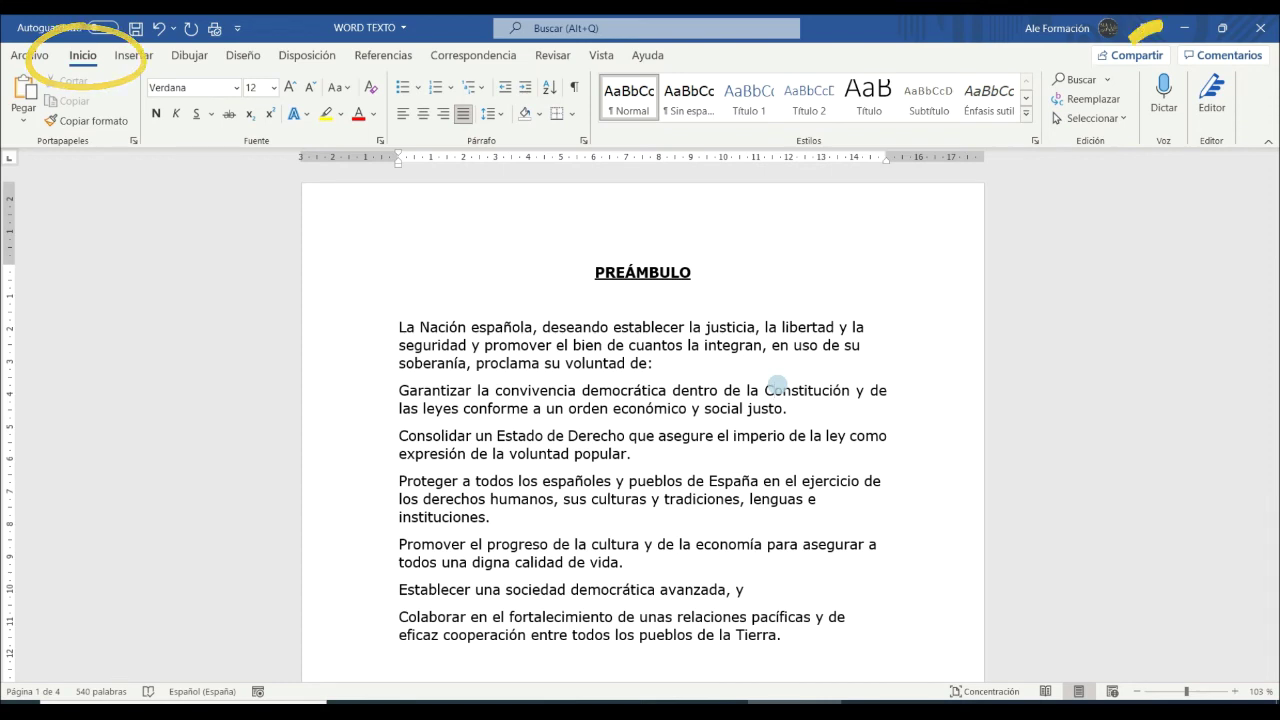
{"action": "scroll", "coordinate": [777, 420], "scroll_direction": "down", "scroll_amount": 2}
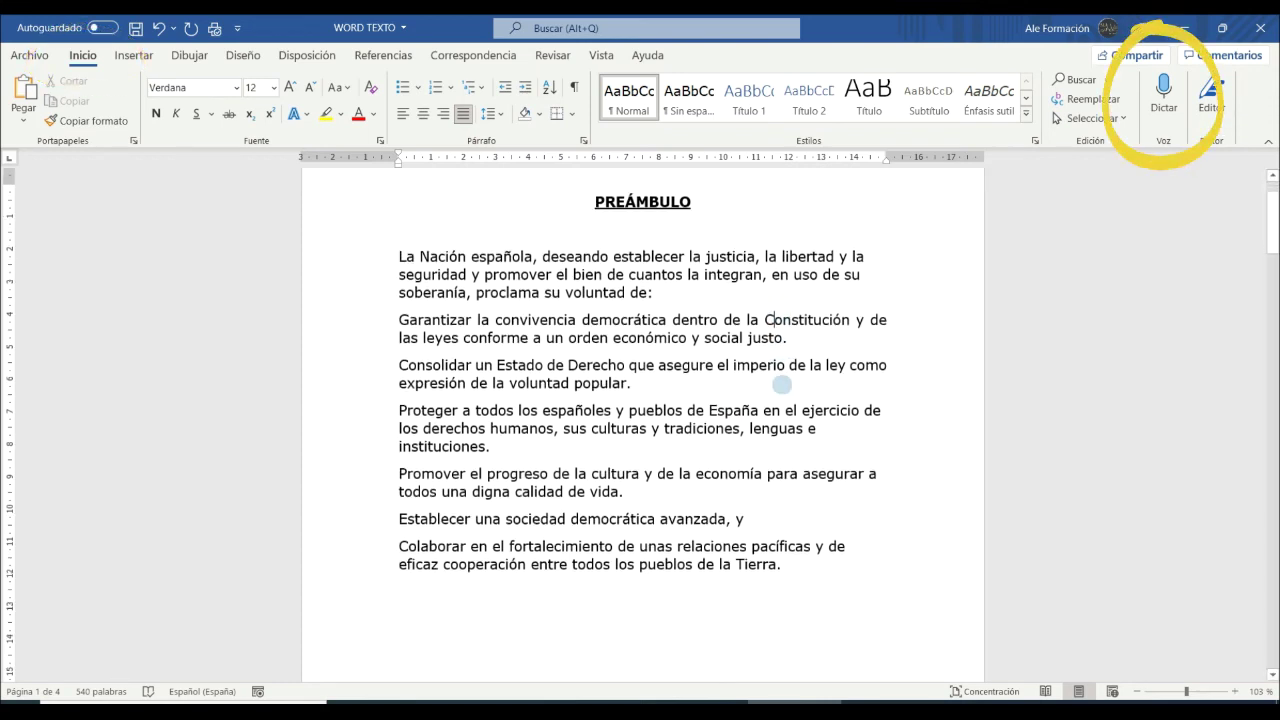
{"action": "left_click", "coordinate": [405, 585]}
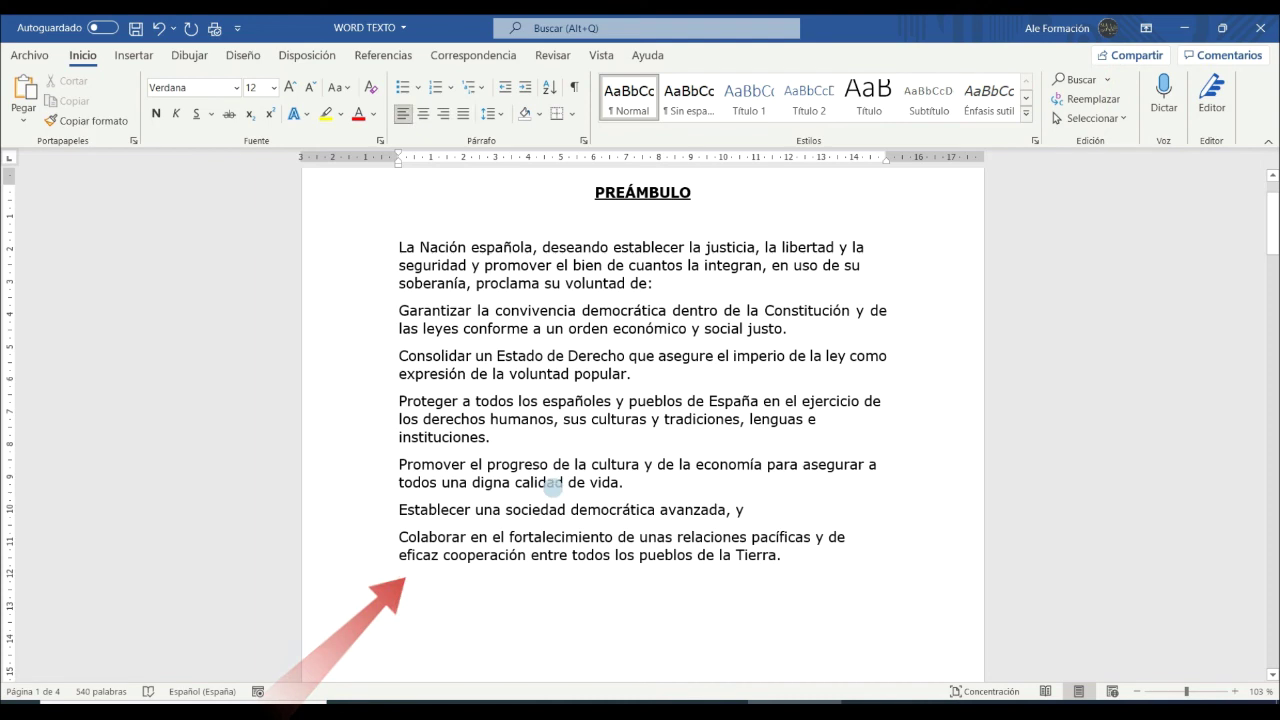
{"action": "scroll", "coordinate": [553, 487], "scroll_direction": "down", "scroll_amount": 2}
{"action": "scroll", "coordinate": [553, 487], "scroll_direction": "down", "scroll_amount": 3}
{"action": "scroll", "coordinate": [553, 487], "scroll_direction": "down", "scroll_amount": 1}
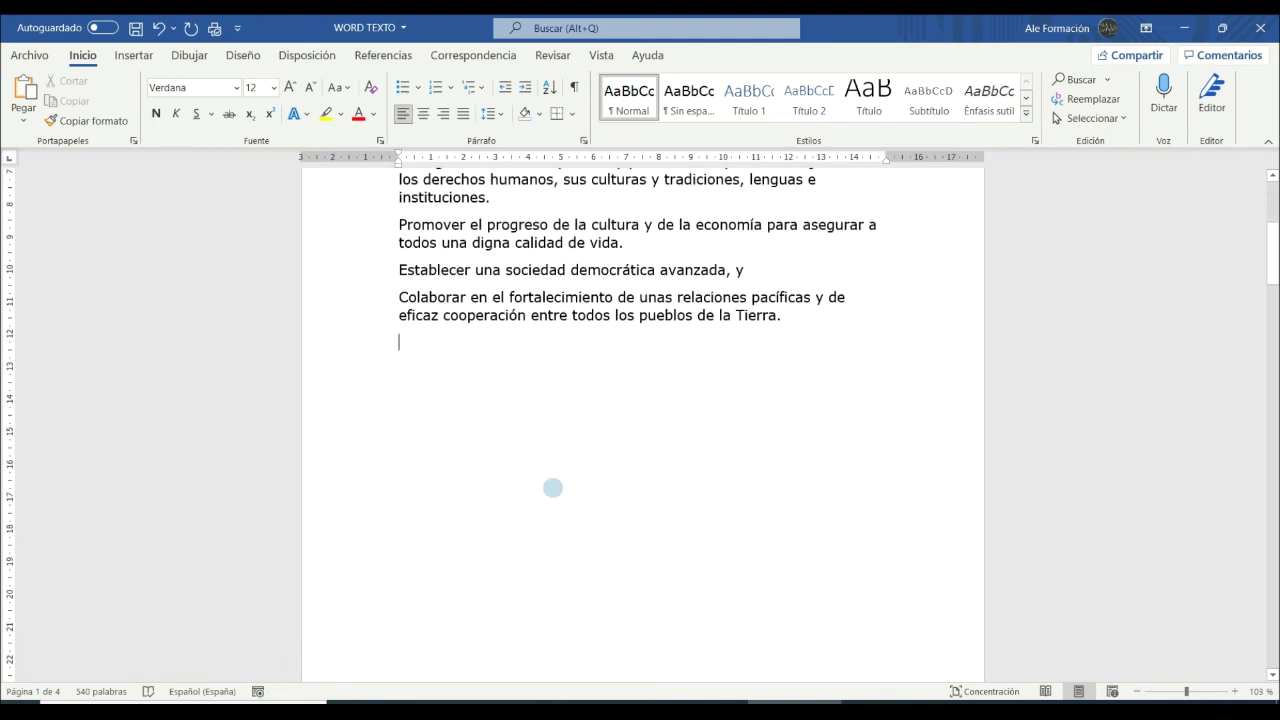
{"action": "scroll", "coordinate": [553, 487], "scroll_direction": "down", "scroll_amount": 1}
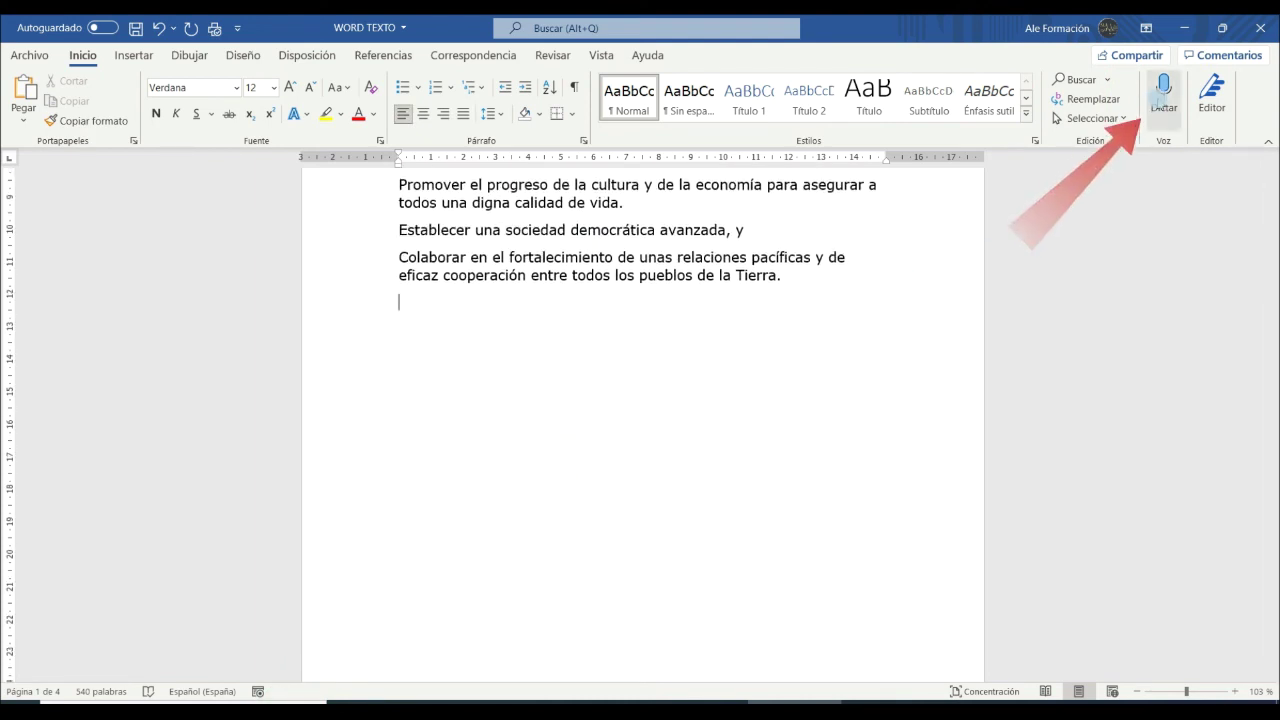
{"action": "left_click", "coordinate": [1163, 108]}
{"action": "left_click", "coordinate": [1163, 88]}
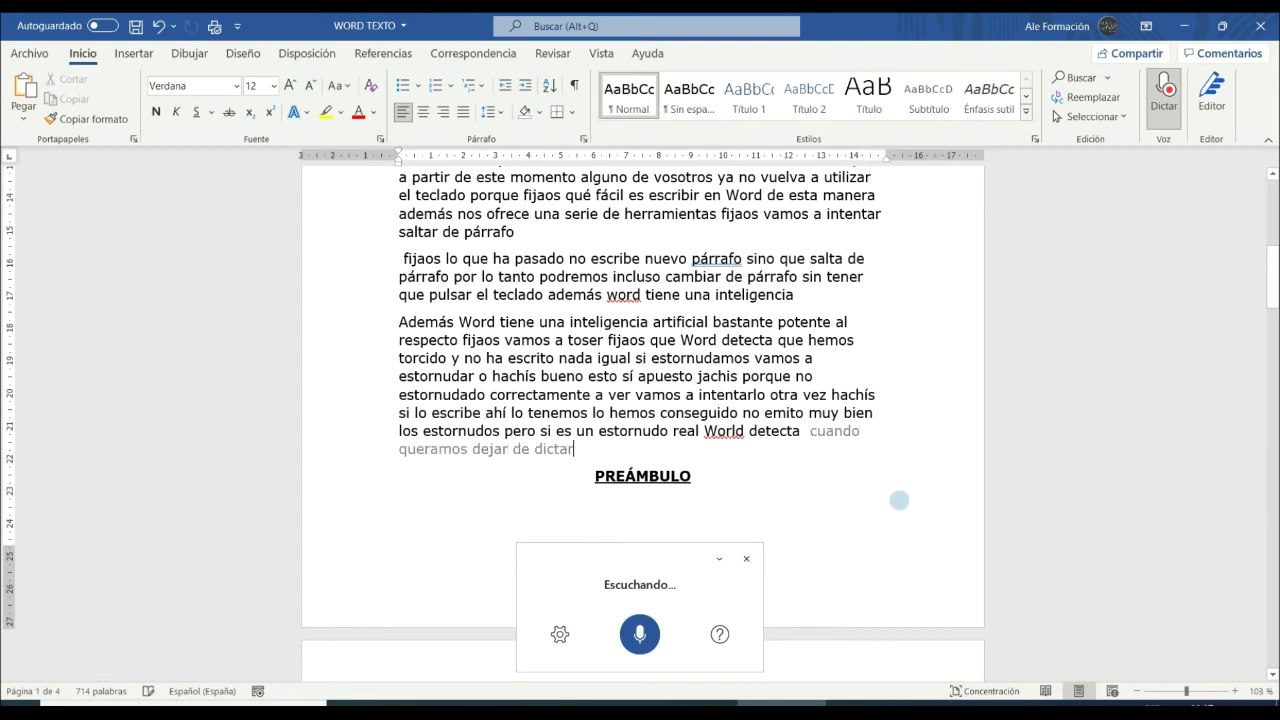
{"action": "left_click", "coordinate": [640, 634]}
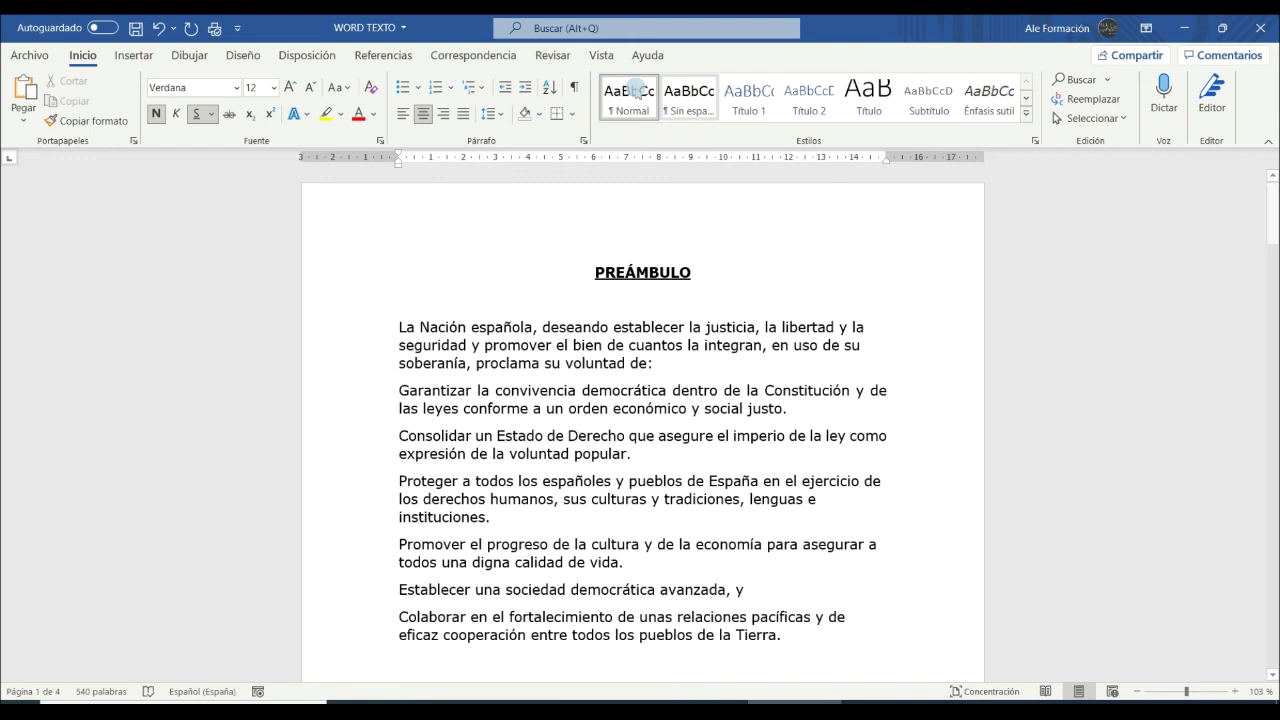
Turn on Leer en voz alta from the Revisar tab with the first preamble paragraph selected
{"action": "left_click", "coordinate": [553, 55]}
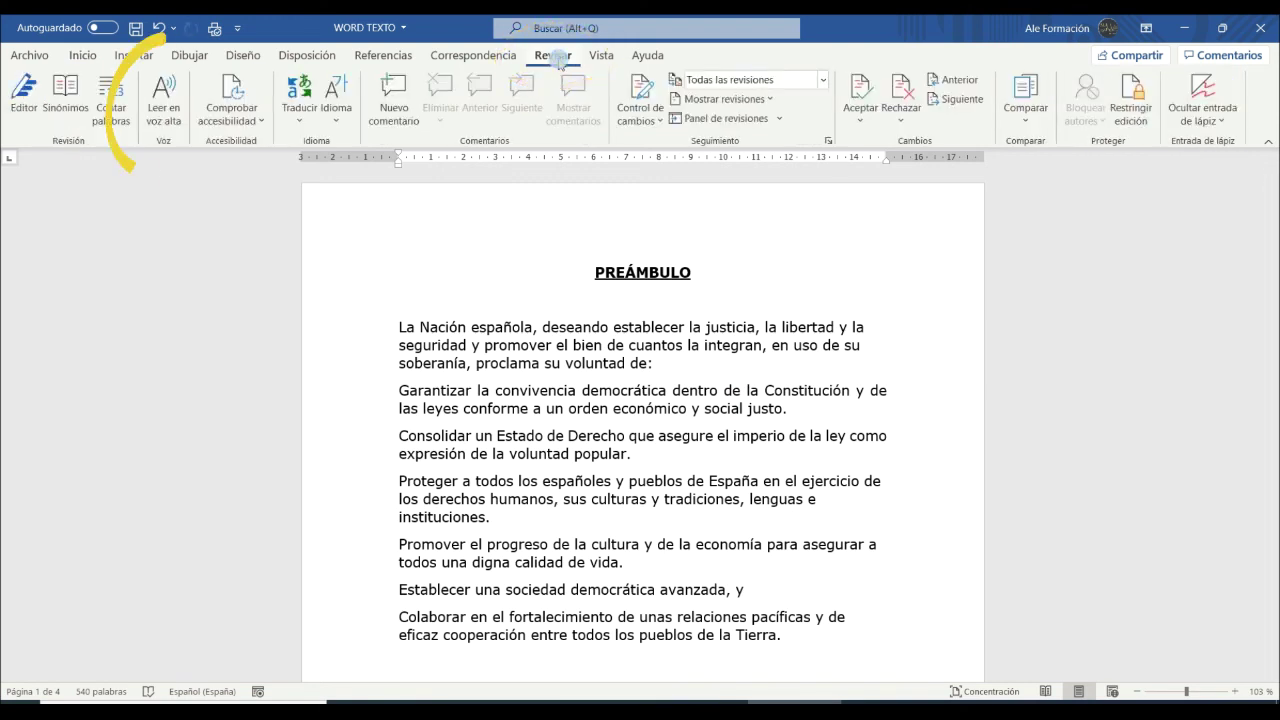
{"action": "mouse_move", "coordinate": [656, 364]}
{"action": "left_mouse_down"}
{"action": "mouse_move", "coordinate": [420, 340]}
{"action": "mouse_move", "coordinate": [403, 327]}
{"action": "left_mouse_up"}
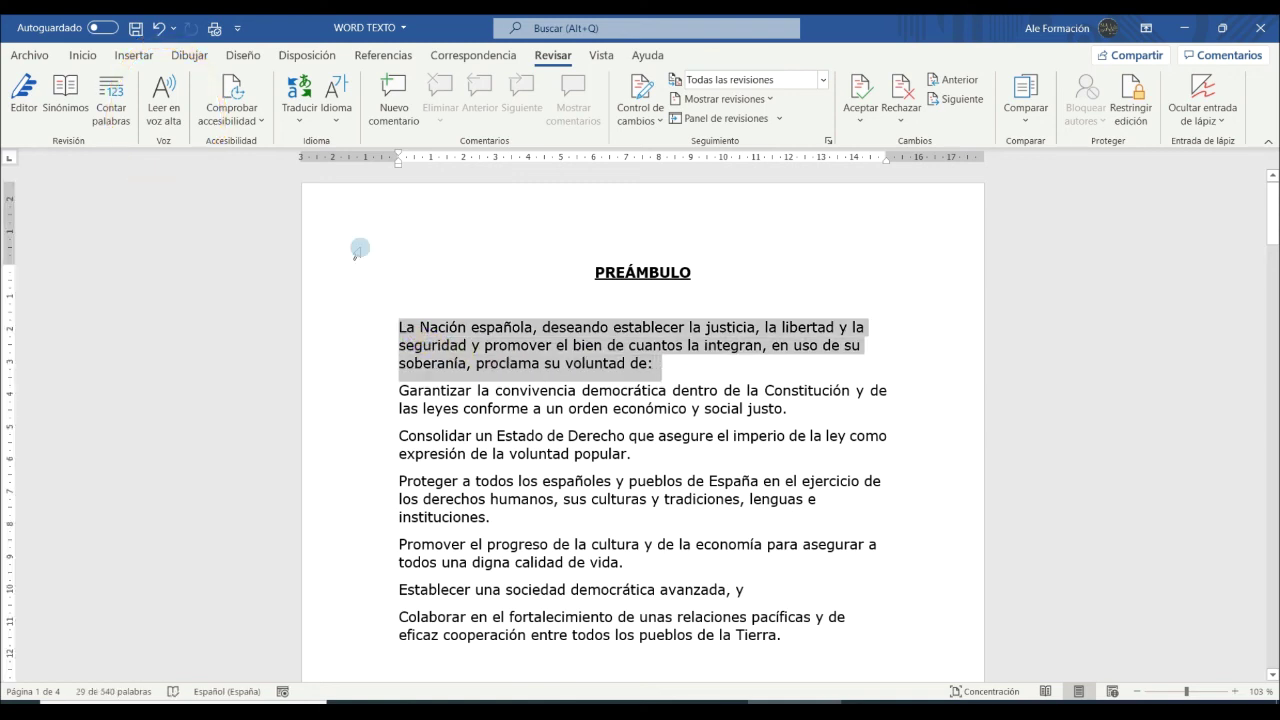
{"action": "left_click", "coordinate": [164, 100]}
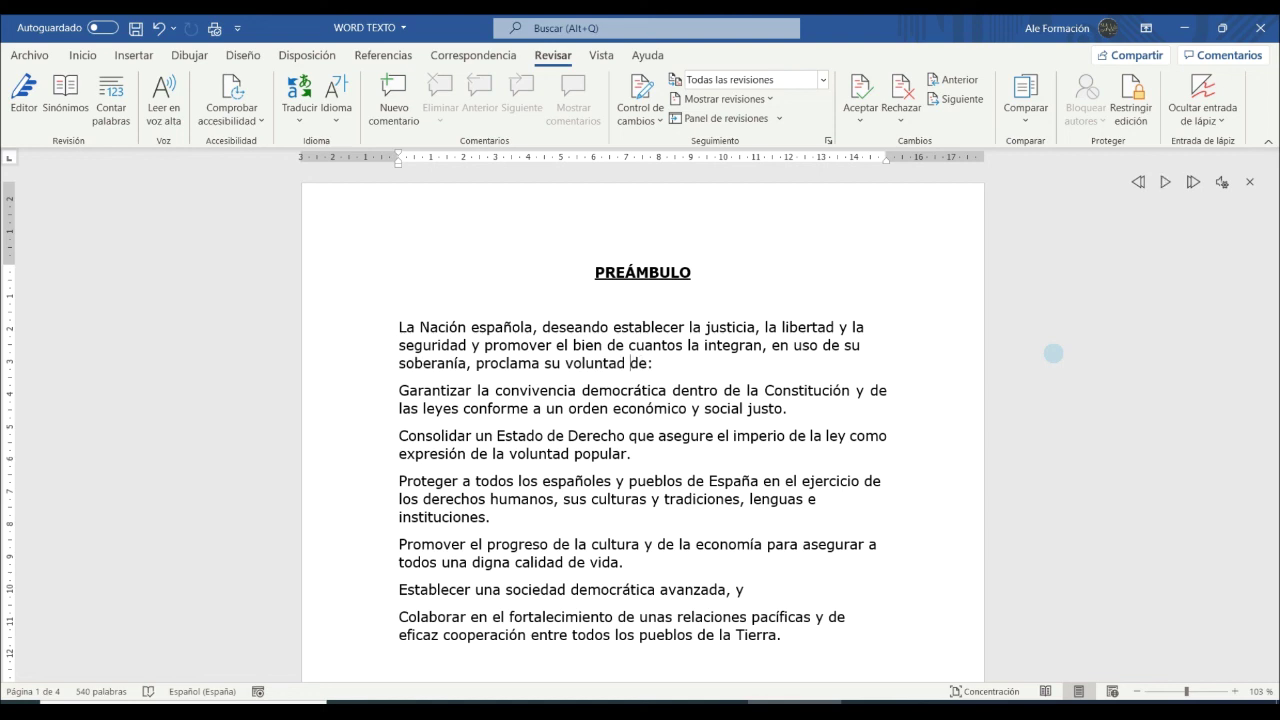
Play the 'Garantizar la convivencia' paragraph aloud, pause it, and close the playback bar
{"action": "left_click_drag", "start_coordinate": [787, 409], "coordinate": [350, 396]}
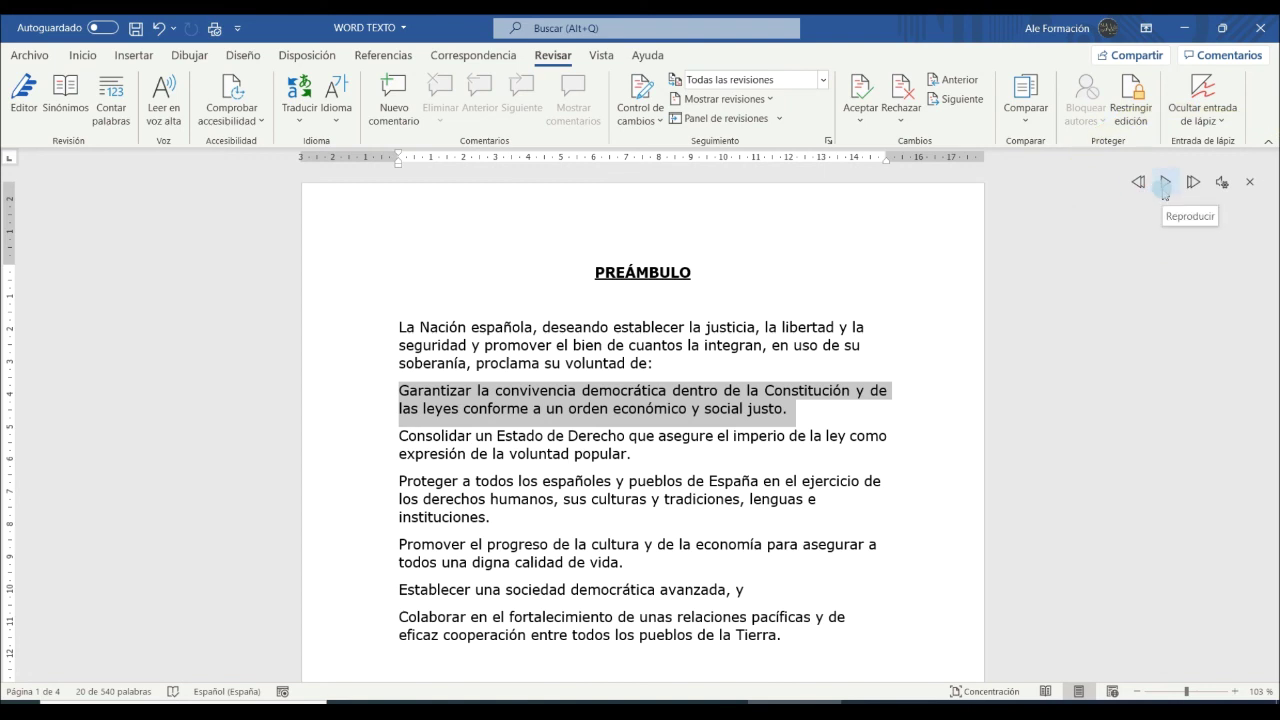
{"action": "left_click", "coordinate": [1165, 184]}
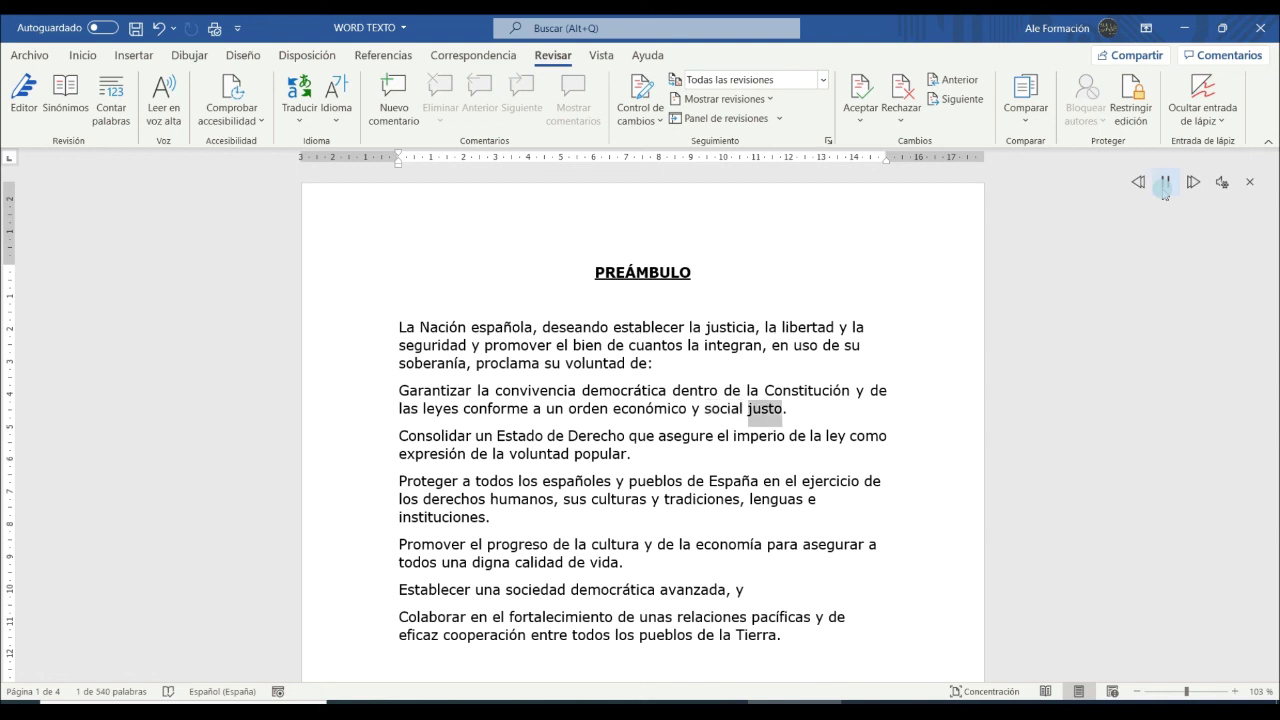
{"action": "left_click", "coordinate": [1165, 184]}
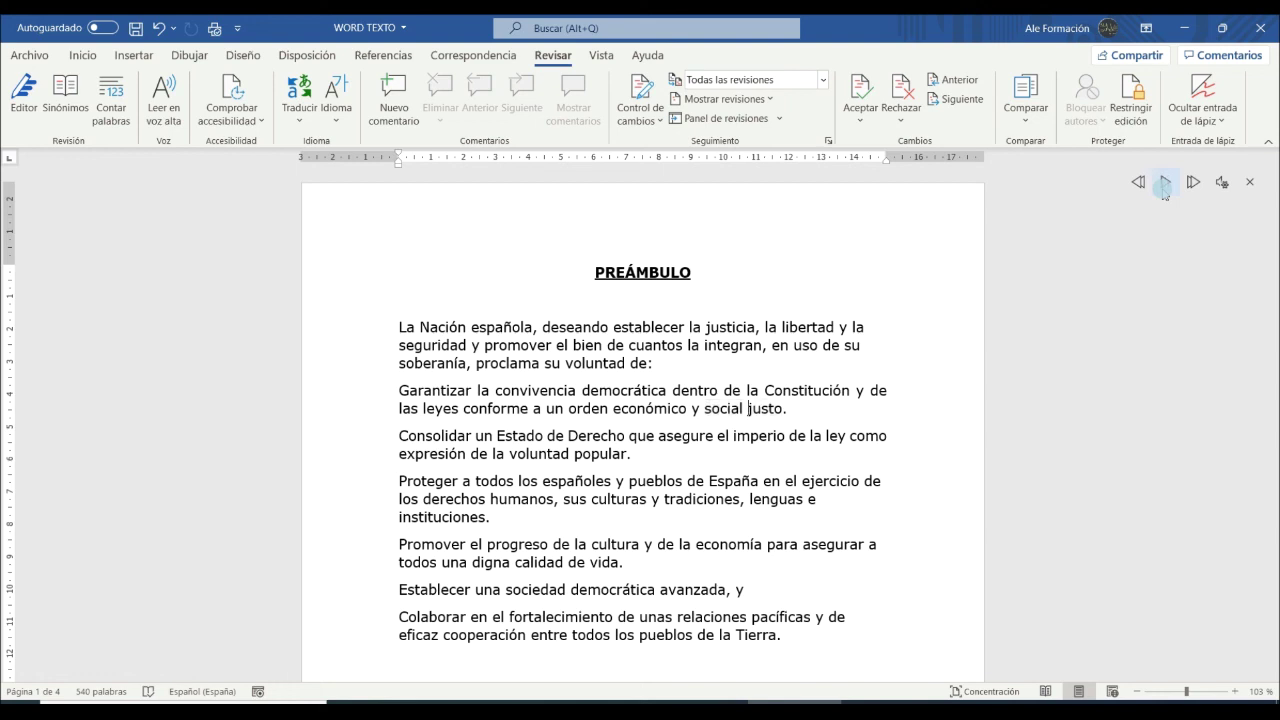
{"action": "left_click", "coordinate": [1251, 184]}
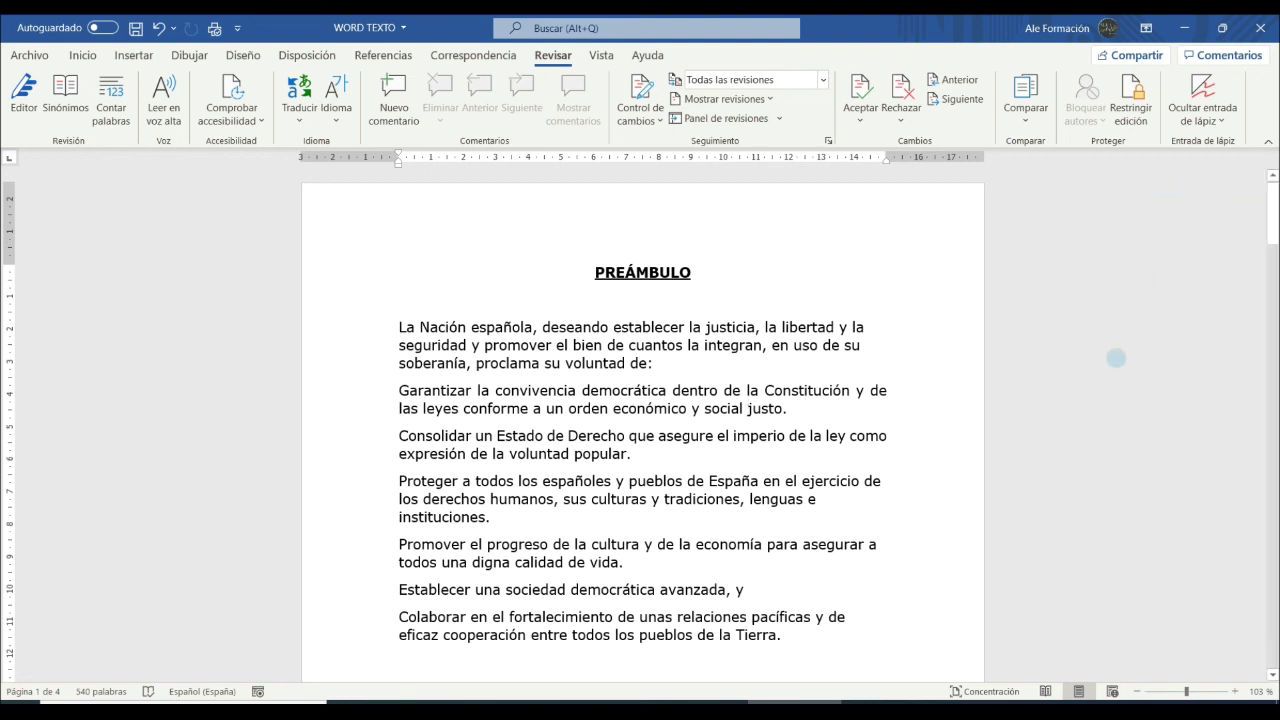
{"action": "mouse_move", "coordinate": [705, 368]}
{"action": "left_mouse_down"}
{"action": "mouse_move", "coordinate": [430, 355]}
{"action": "mouse_move", "coordinate": [379, 331]}
{"action": "left_mouse_up"}
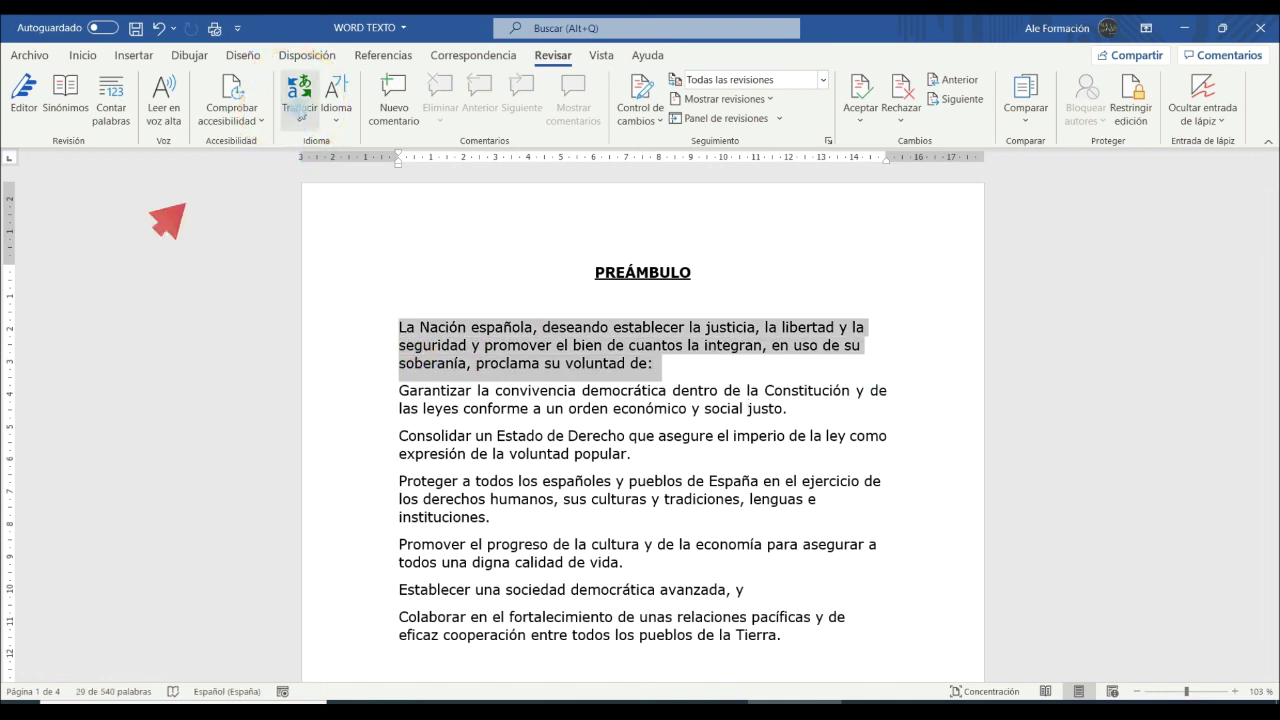
Translate the selected first preamble paragraph from Spanish to Griego and insert the Greek text in its place
{"action": "left_click", "coordinate": [299, 98]}
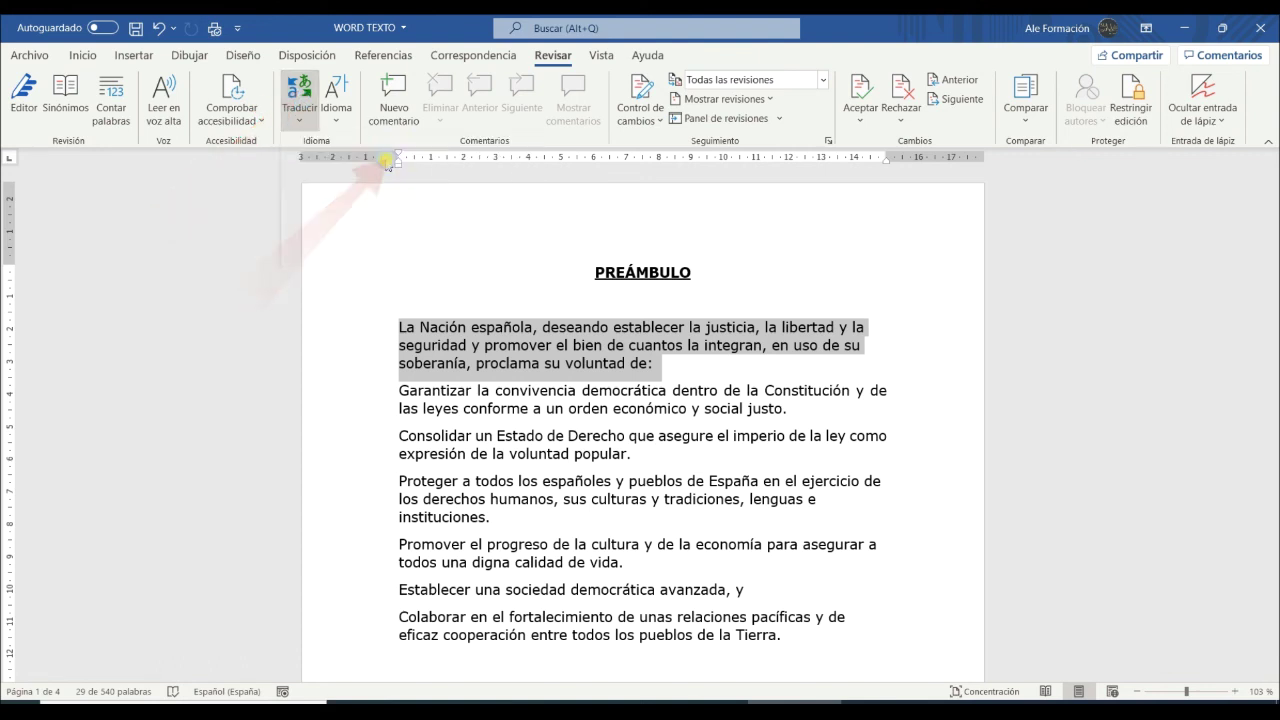
{"action": "left_click", "coordinate": [388, 163]}
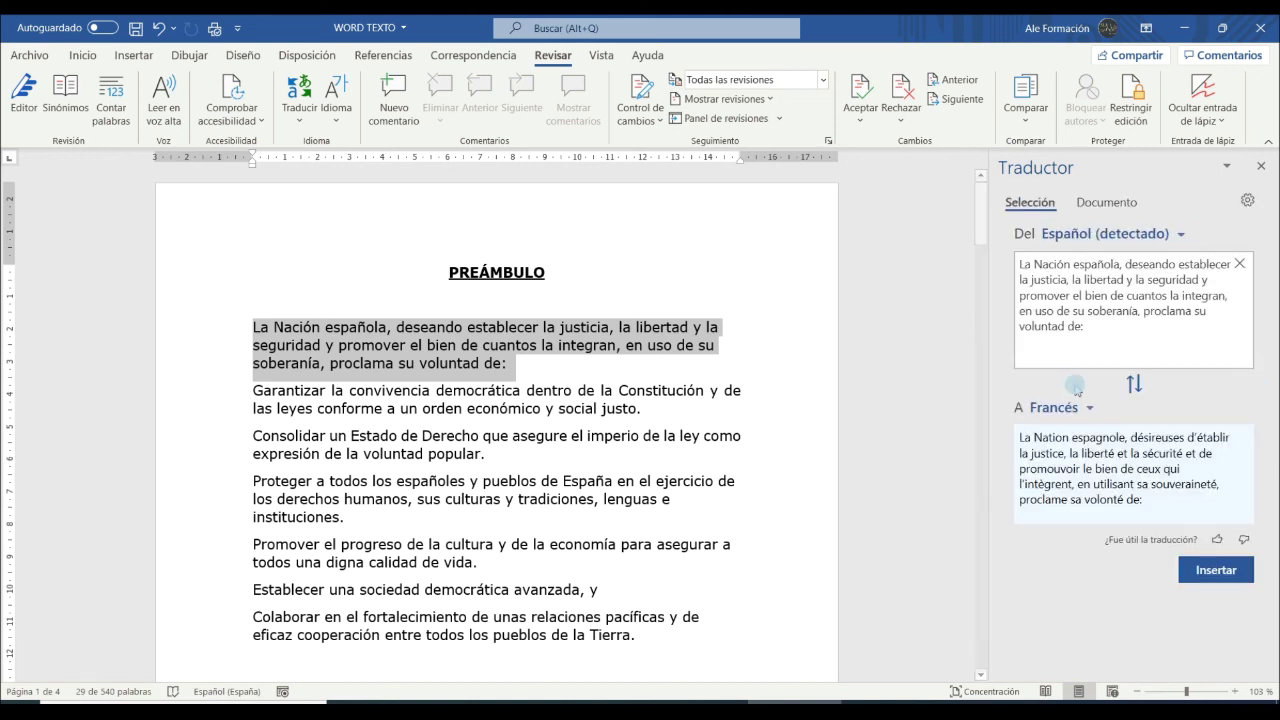
{"action": "left_click", "coordinate": [1094, 410]}
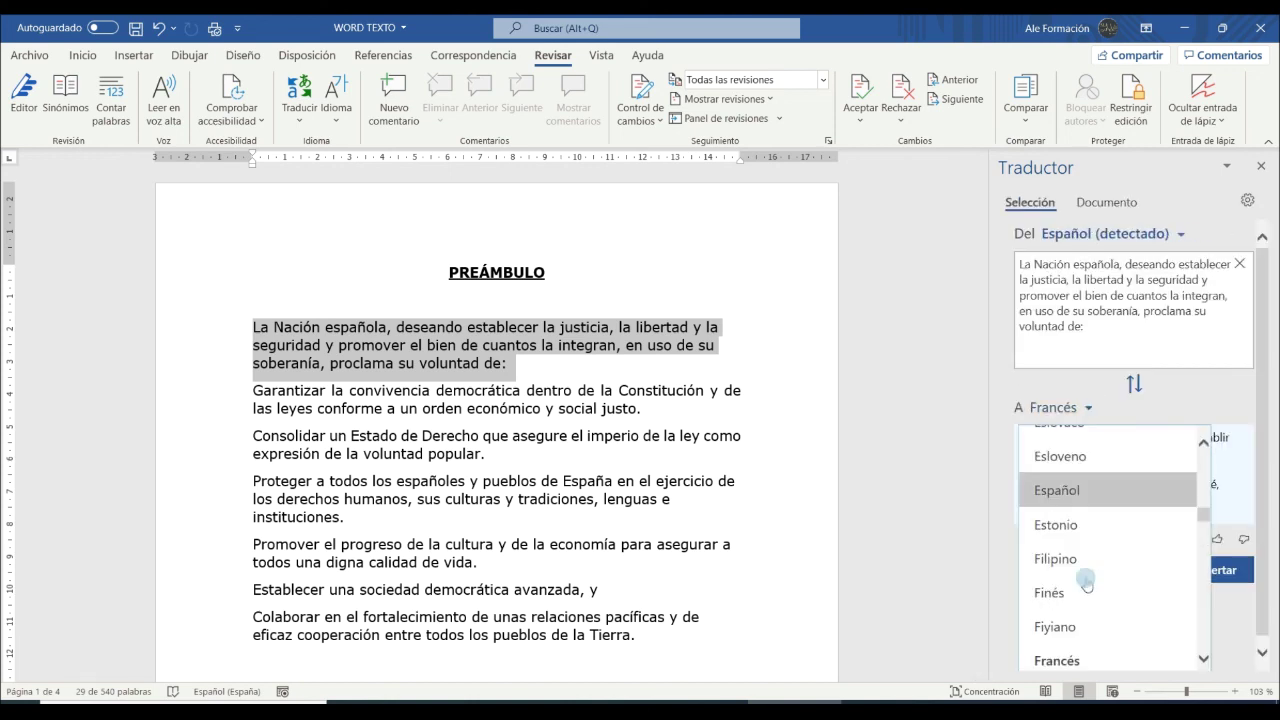
{"action": "scroll", "coordinate": [1094, 560], "scroll_direction": "down", "scroll_amount": 2}
{"action": "scroll", "coordinate": [1094, 562], "scroll_direction": "down", "scroll_amount": 1}
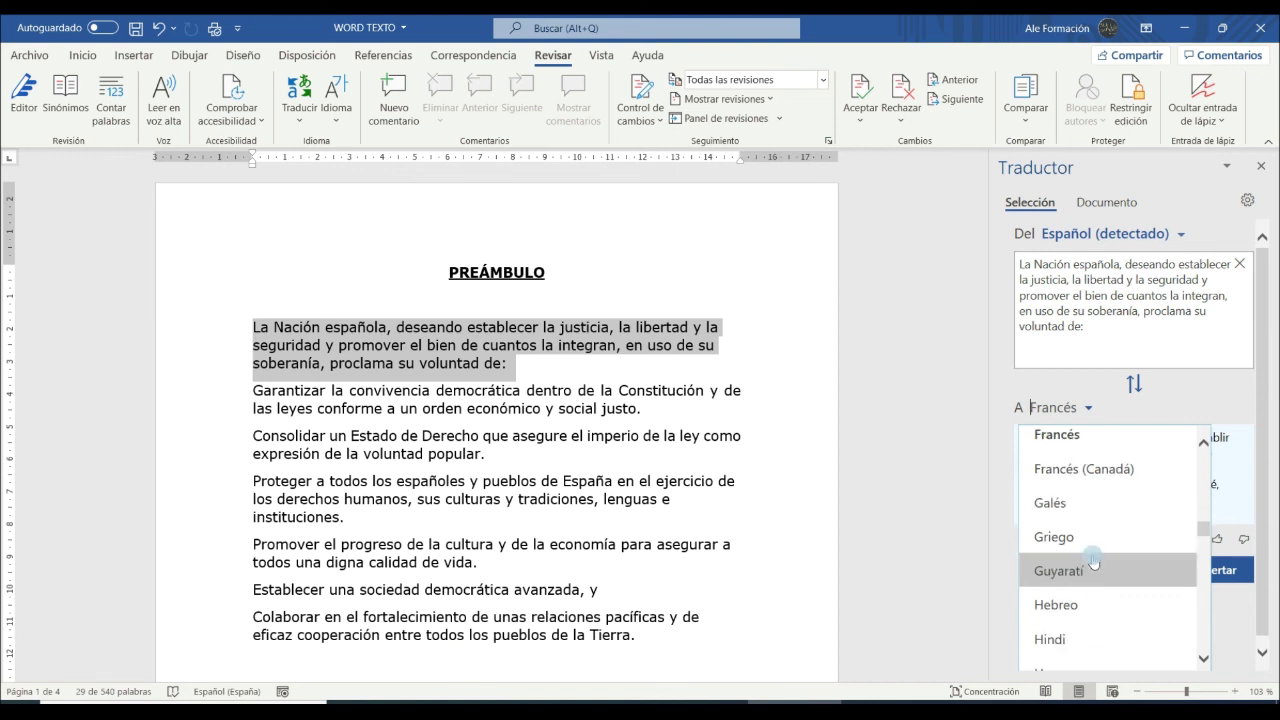
{"action": "left_click", "coordinate": [1082, 540]}
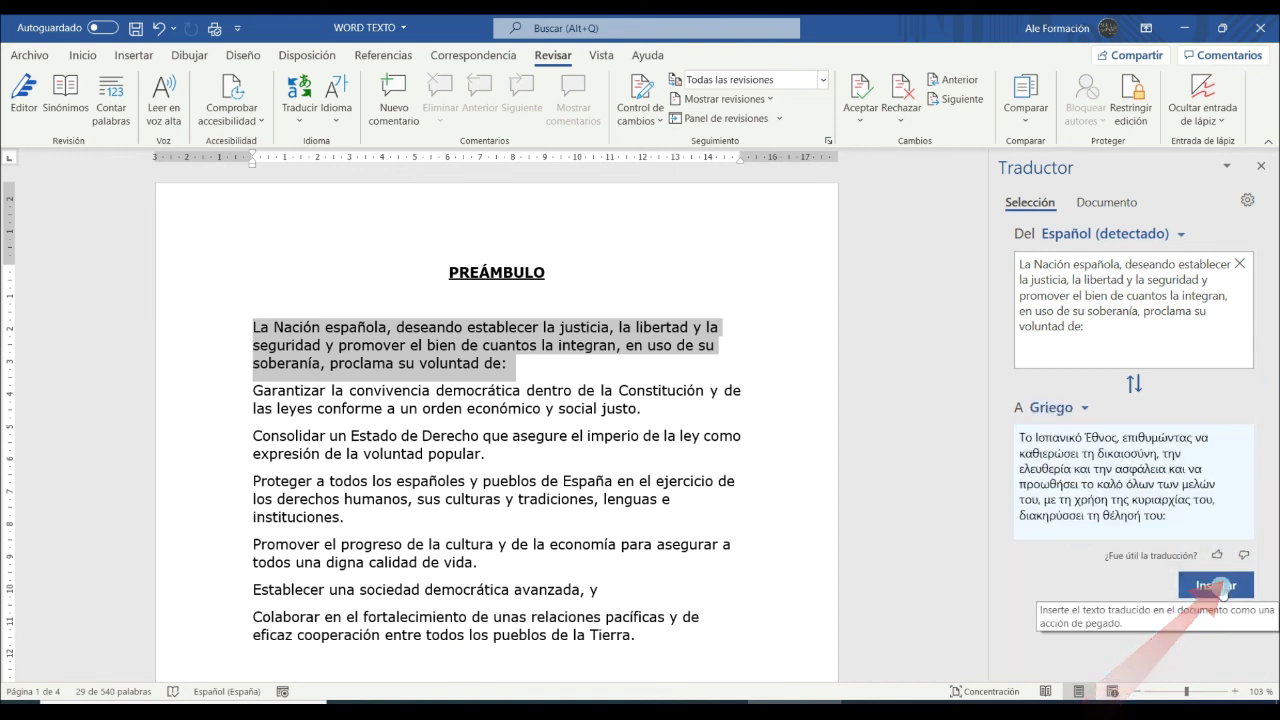
{"action": "left_click", "coordinate": [1220, 588]}
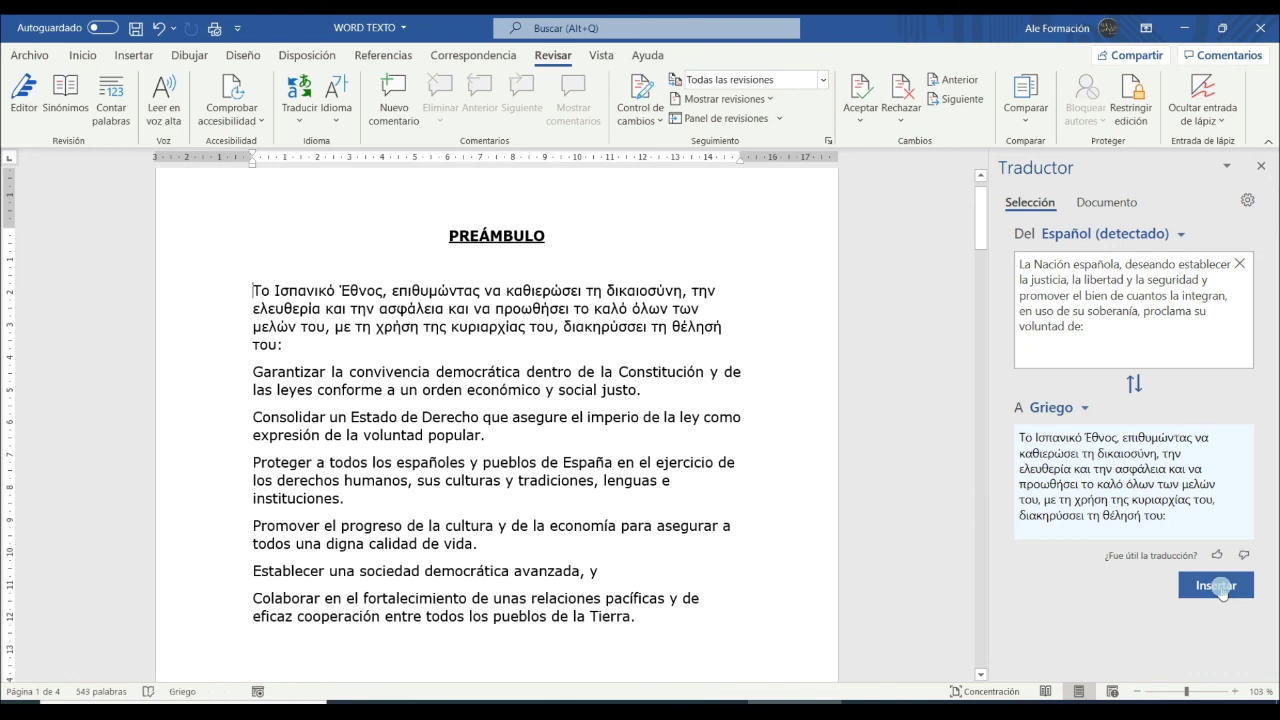